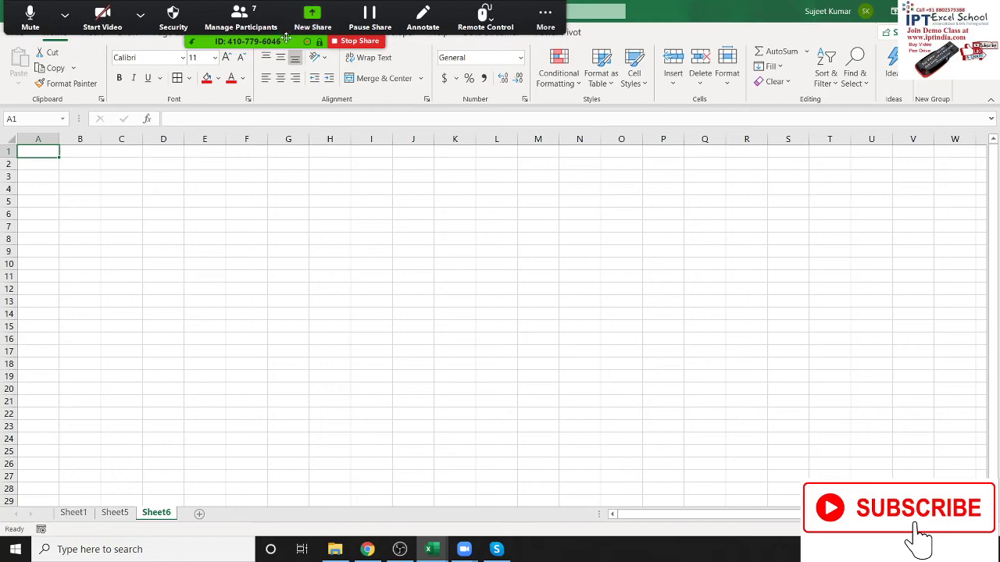
- Browse the Math & Trig function list, such as ABS, on the Formulas tab, then close it
{"action": "left_click", "coordinate": [397, 553]}
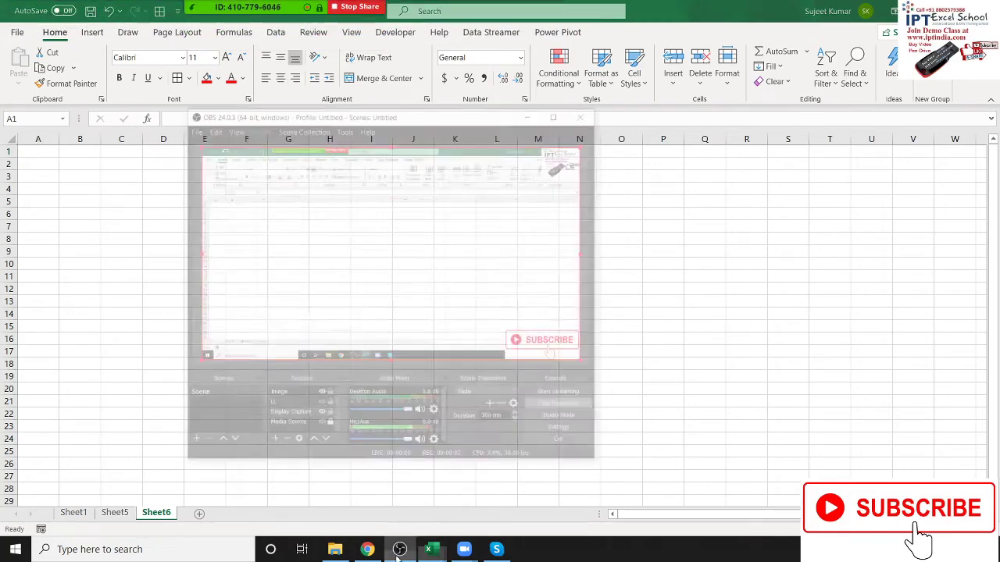
{"action": "left_click", "coordinate": [398, 555]}
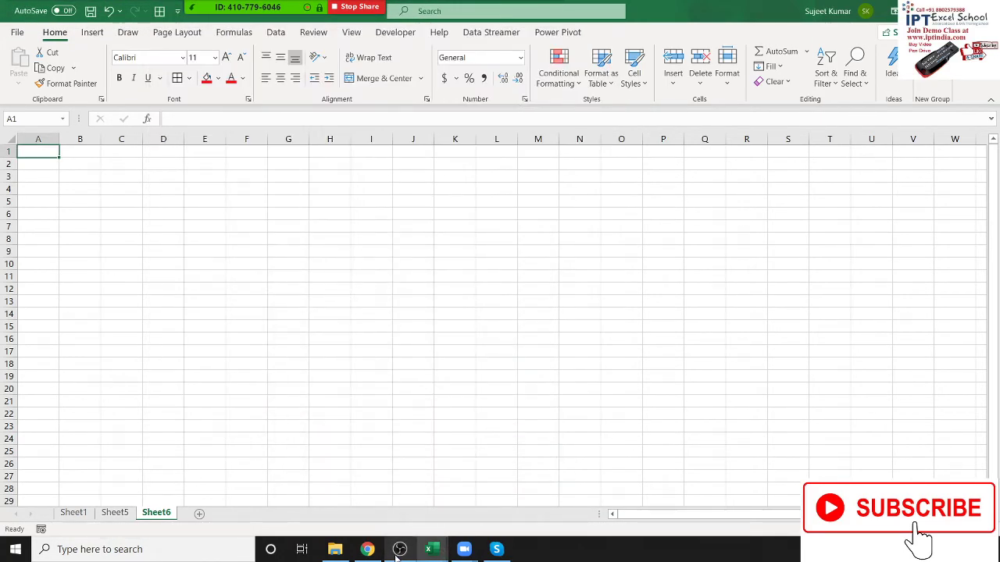
{"action": "left_click", "coordinate": [233, 32]}
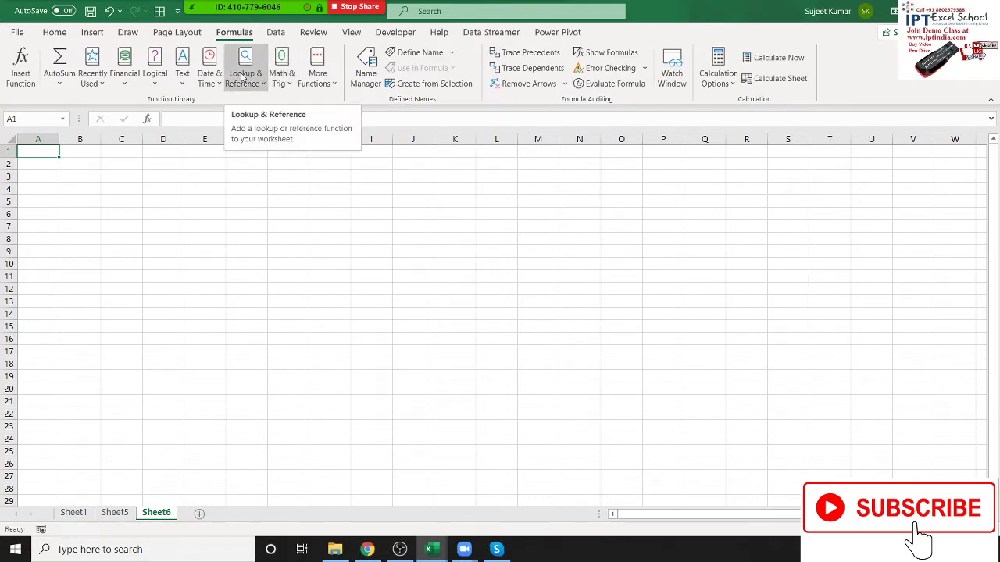
{"action": "left_click", "coordinate": [286, 84]}
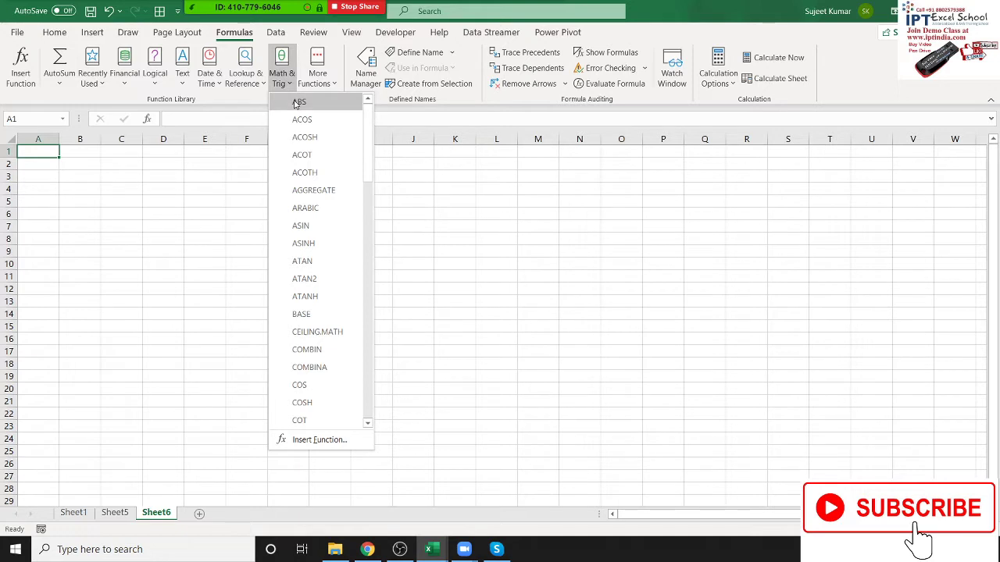
{"action": "mouse_move", "coordinate": [296, 104]}
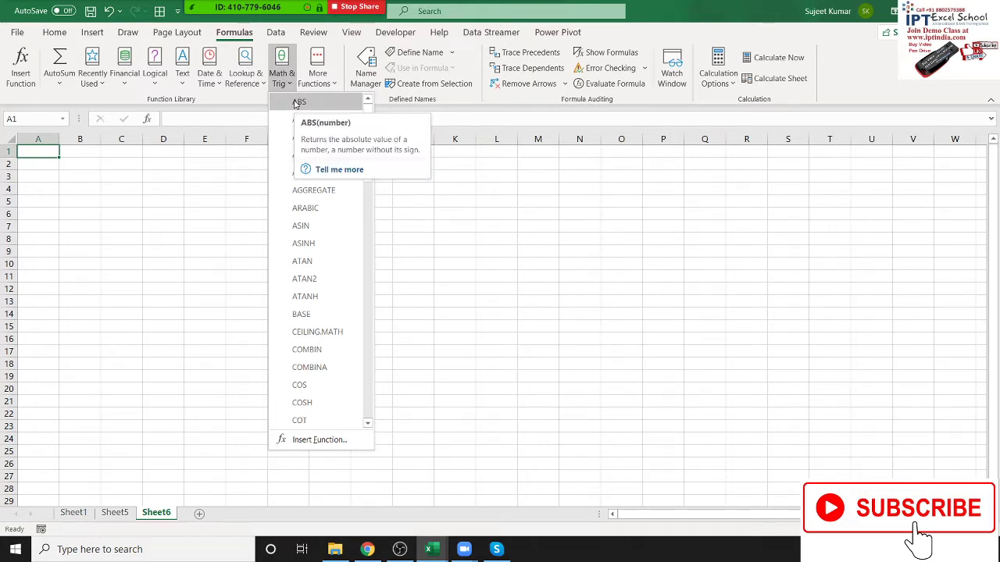
{"action": "left_click", "coordinate": [135, 178]}
- Enter 1223, -124, 53 and -655 into B2:B5
{"action": "left_click", "coordinate": [90, 164]}
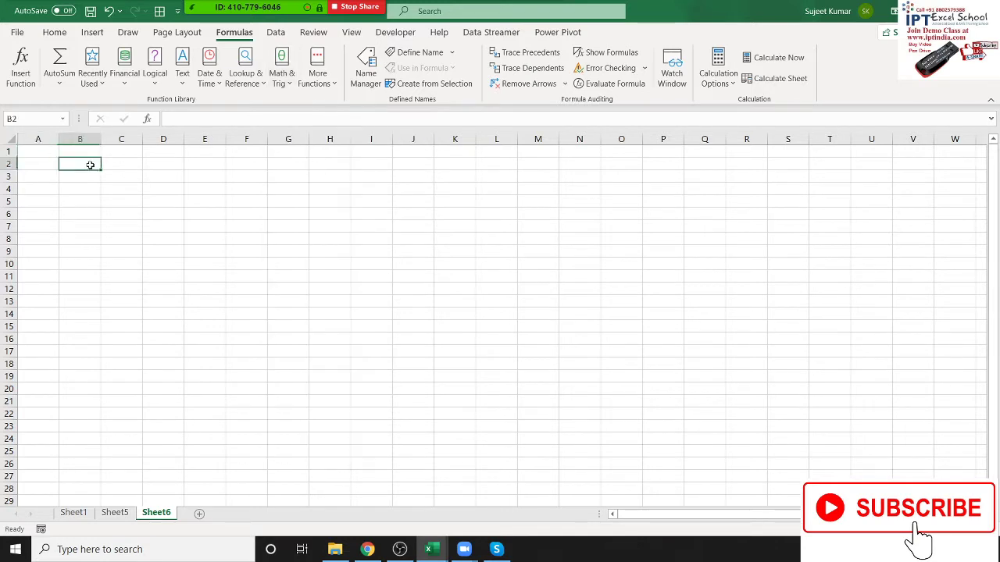
{"action": "type", "text": "1223"}
{"action": "key", "text": "Return"}
{"action": "type", "text": "="}
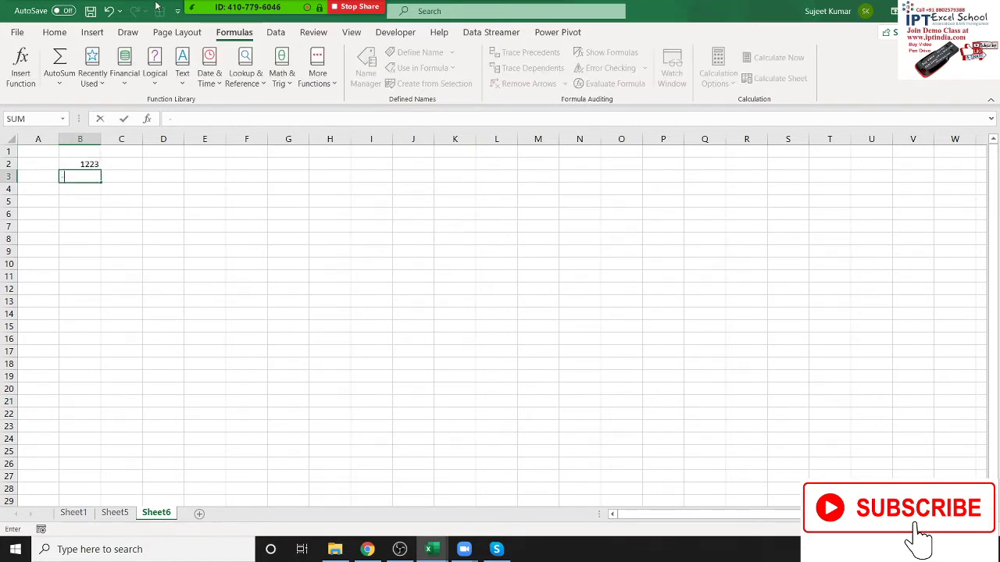
{"action": "type", "text": "124"}
{"action": "key", "text": "Return"}
{"action": "type", "text": "53"}
{"action": "key", "text": "Return"}
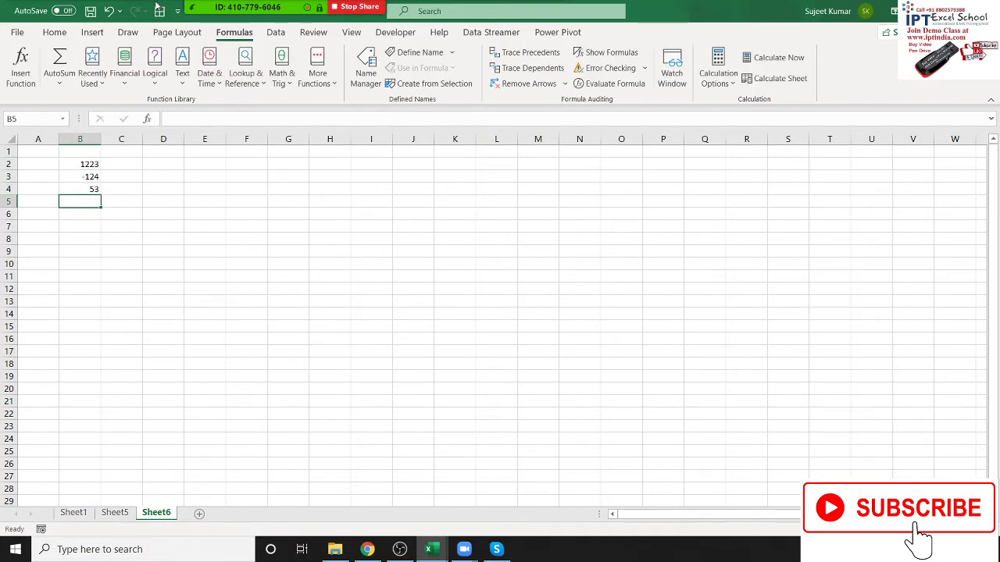
{"action": "type", "text": "-655"}
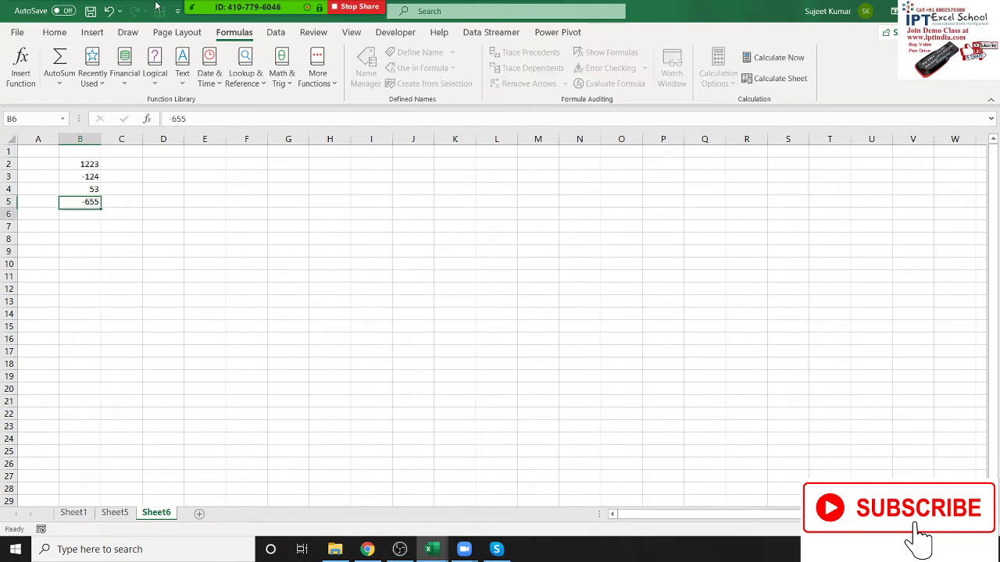
{"action": "key", "text": "Return"}
- Enter 452, 625 and -8142 into B6:B8, then select B2:B8
{"action": "type", "text": "452"}
{"action": "key", "text": "Return"}
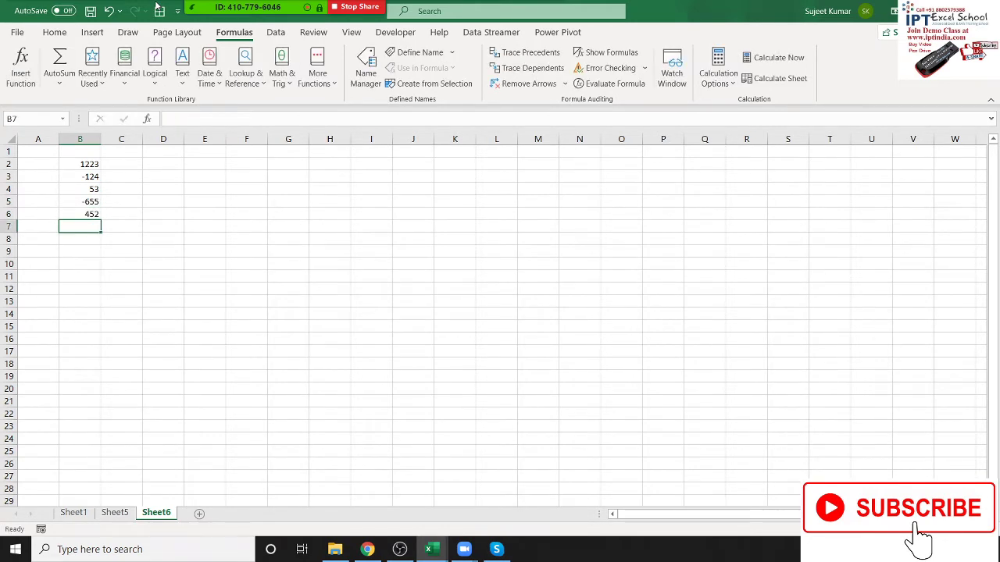
{"action": "type", "text": "625"}
{"action": "key", "text": "Return"}
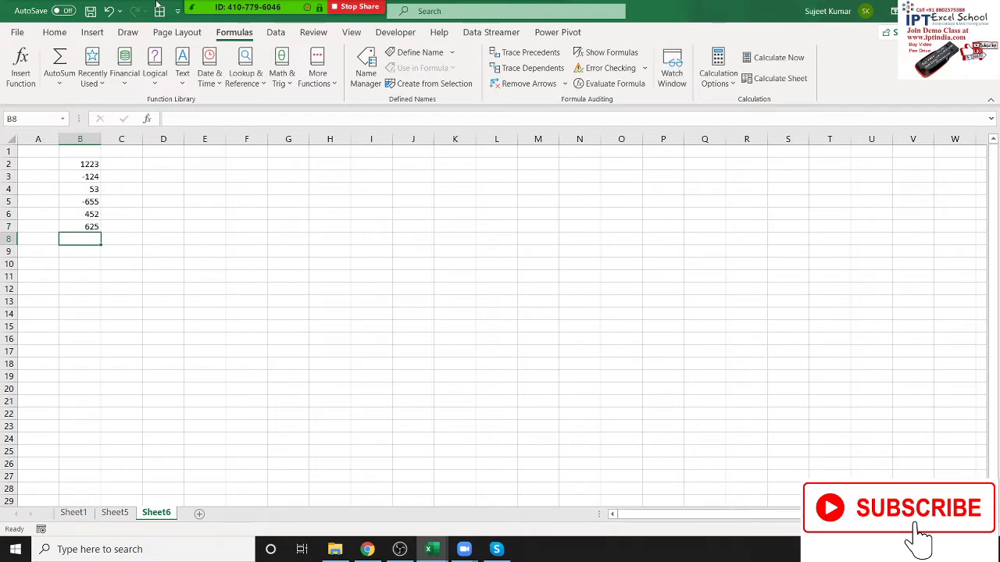
{"action": "type", "text": "-81"}
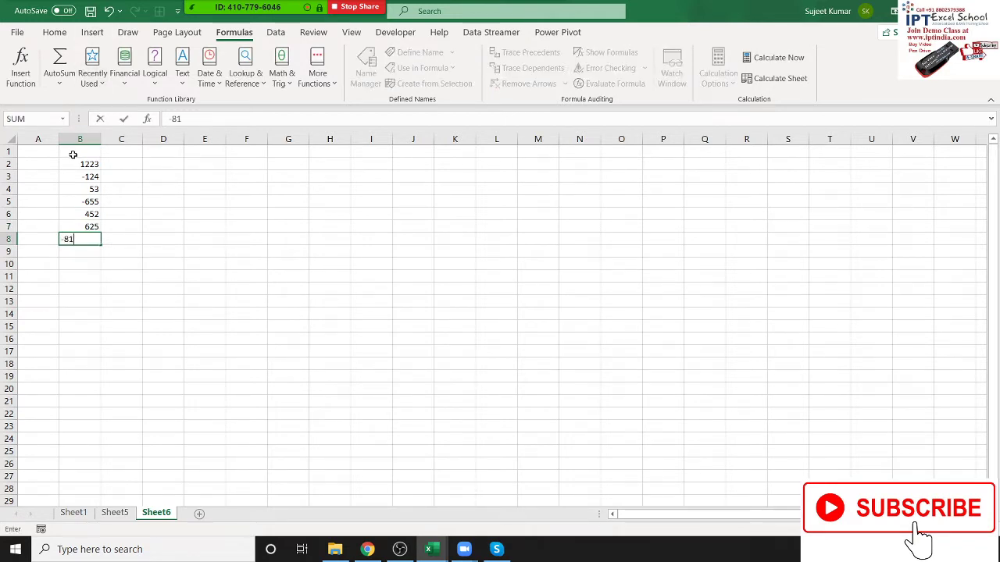
{"action": "type", "text": "42"}
{"action": "left_click", "coordinate": [69, 249]}
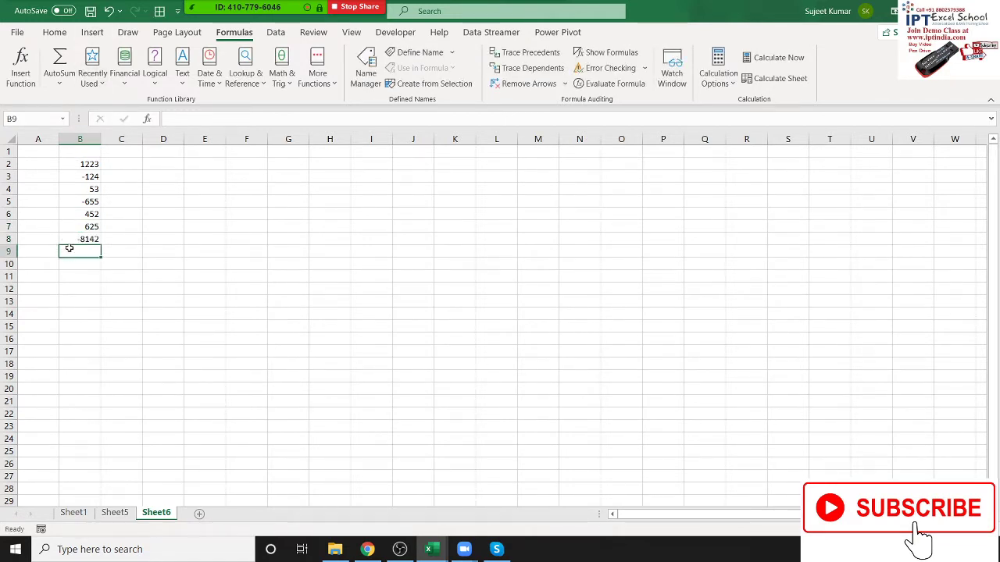
{"action": "left_click_drag", "start_coordinate": [70, 239], "coordinate": [76, 167]}
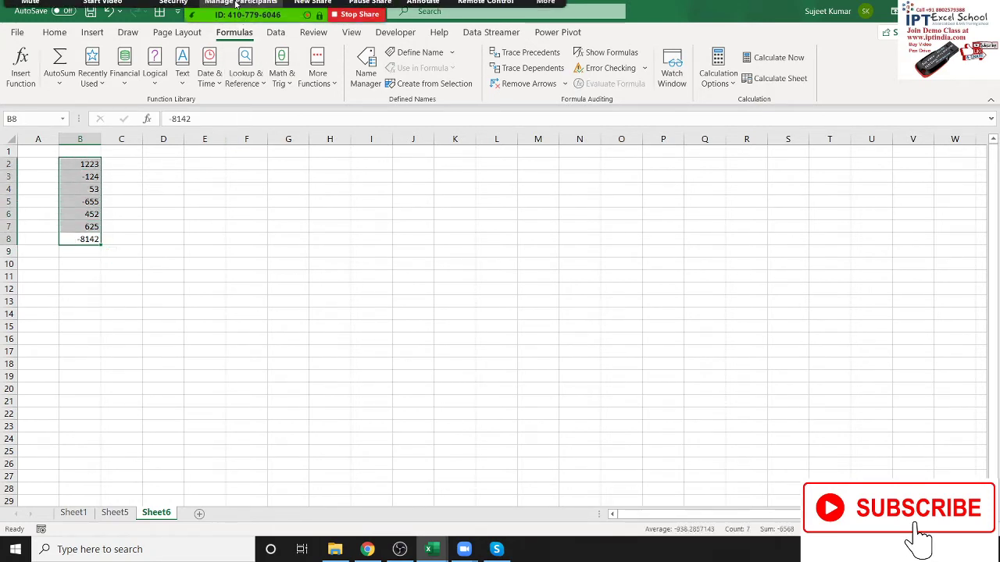
{"action": "mouse_move", "coordinate": [250, 36]}
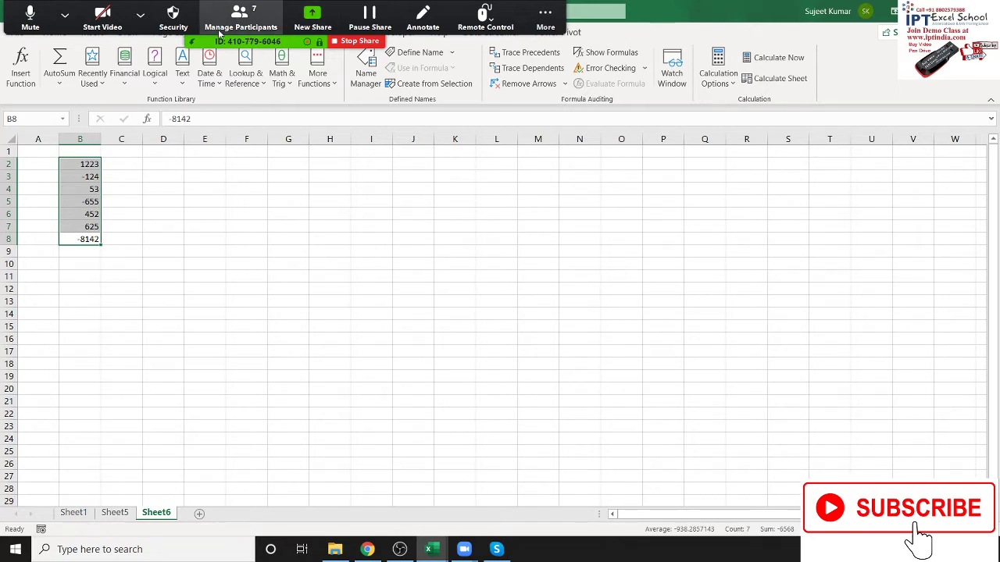
{"action": "left_click", "coordinate": [241, 19]}
{"action": "scroll", "coordinate": [584, 304], "scroll_direction": "down", "scroll_amount": 1}
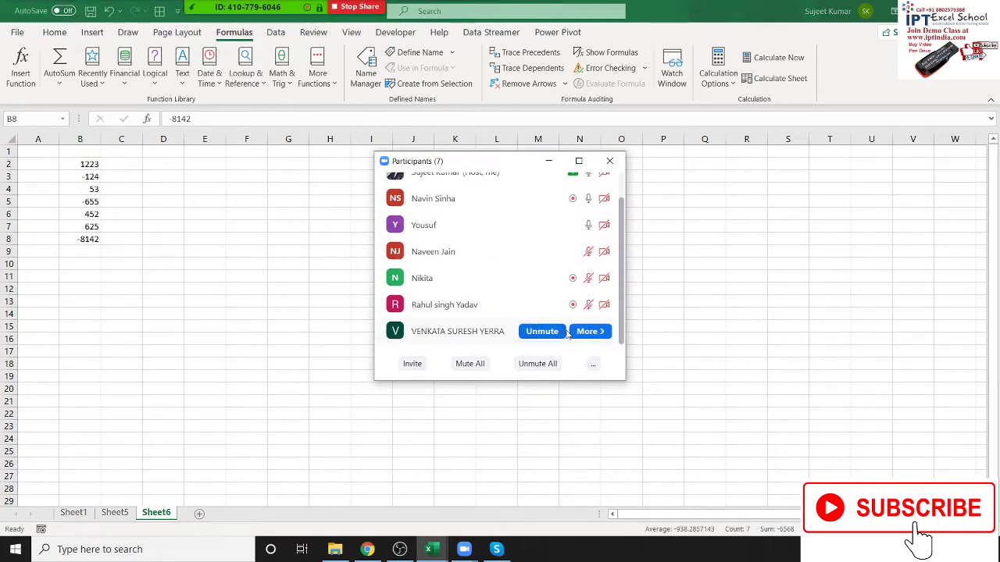
{"action": "left_click", "coordinate": [579, 227]}
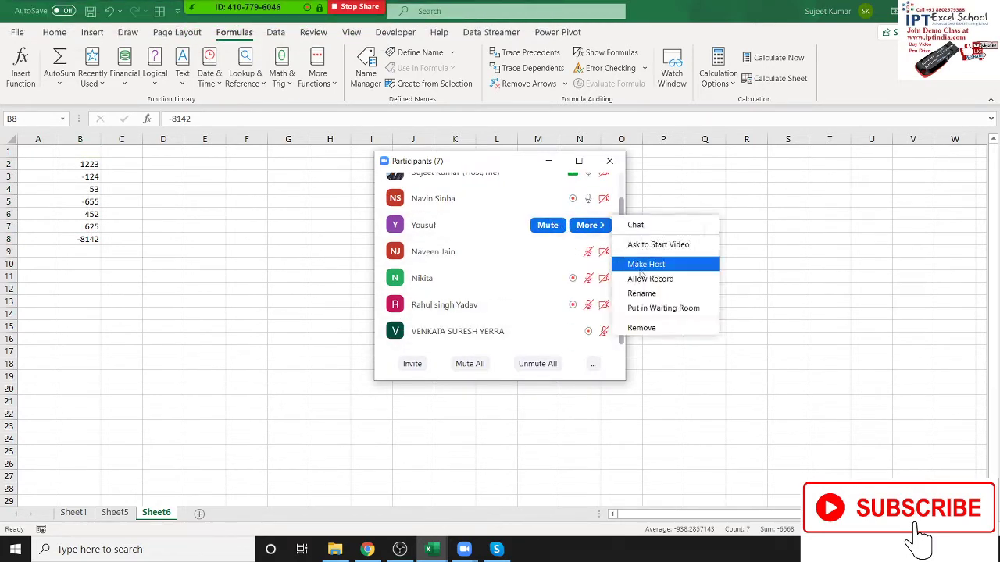
{"action": "left_click", "coordinate": [609, 161]}
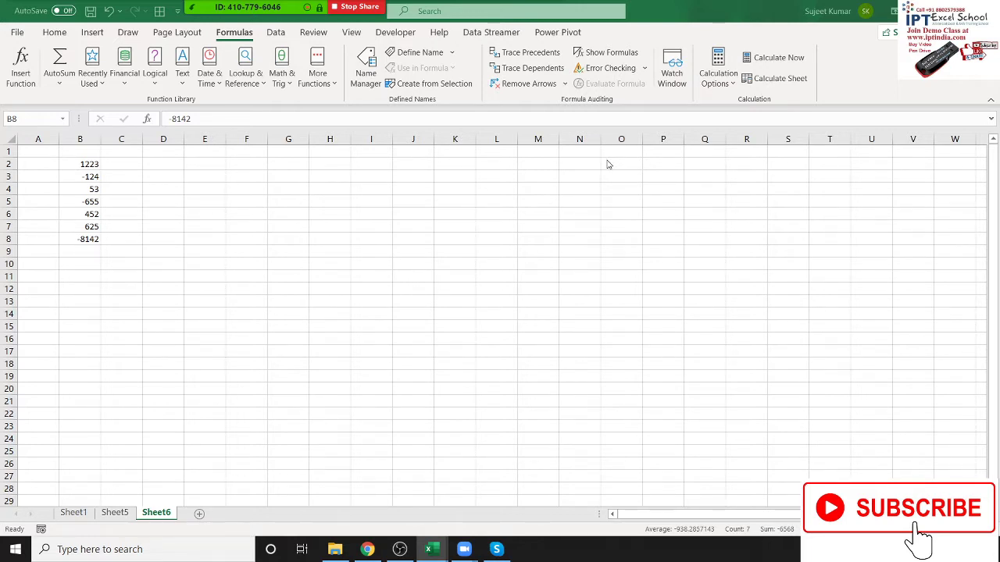
{"action": "key", "text": "ctrl+shift+Up"}
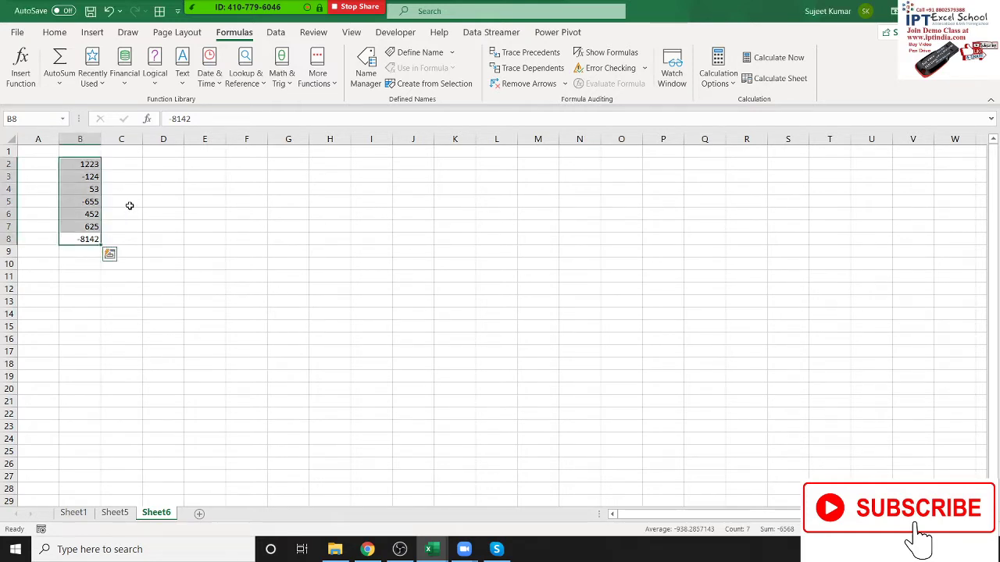
{"action": "key", "text": "Down"}
{"action": "key", "text": "Down"}
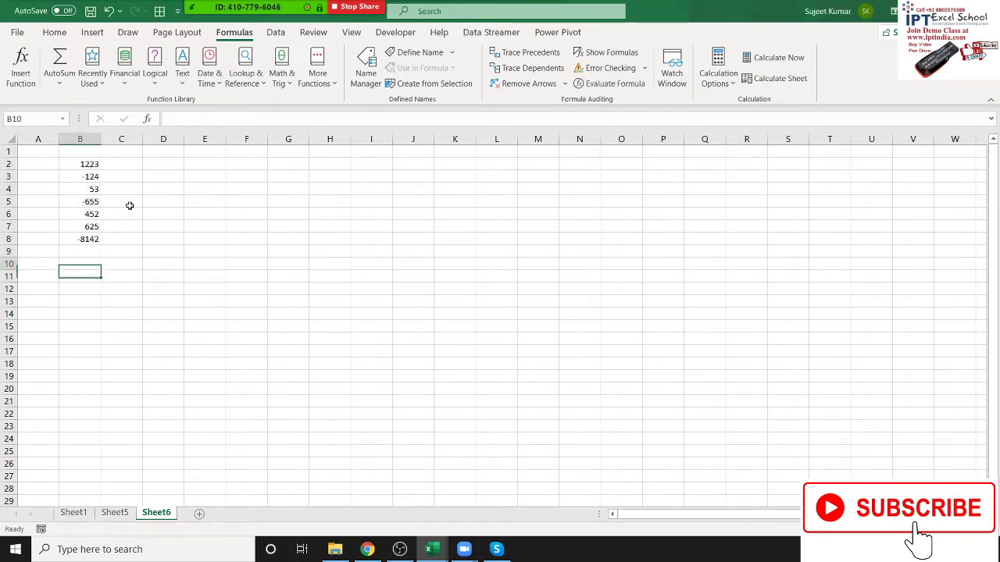
{"action": "key", "text": "Up"}
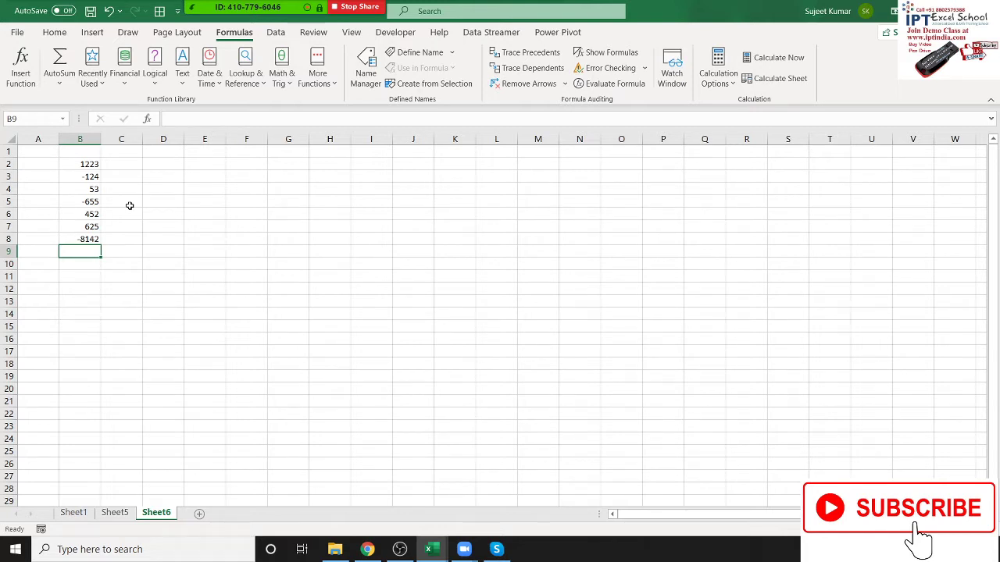
{"action": "type", "text": "\\s"}
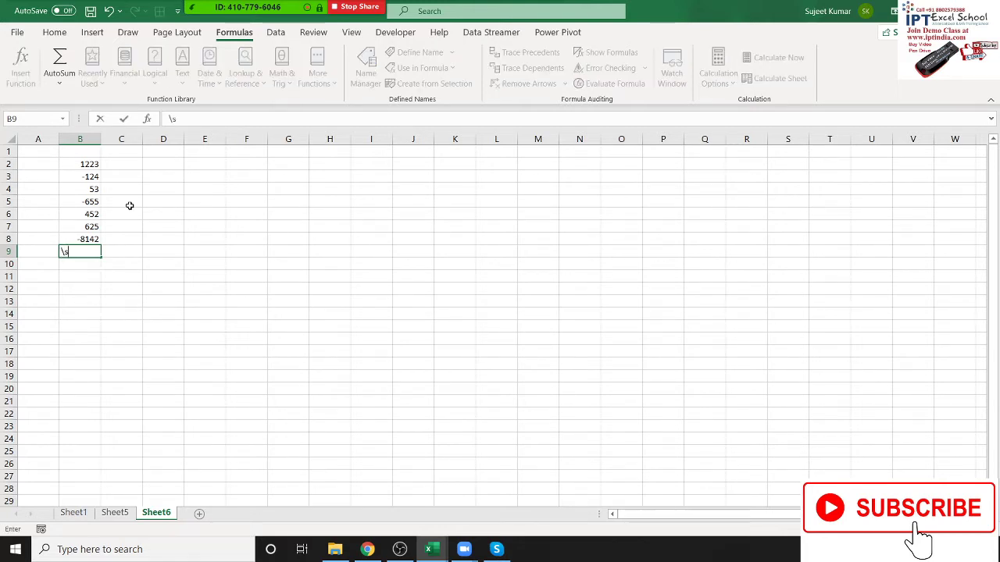
{"action": "type", "text": "im"}
{"action": "key", "text": "BackSpace"}
{"action": "key", "text": "BackSpace"}
{"action": "key", "text": "BackSpace"}
{"action": "key", "text": "BackSpace"}
{"action": "type", "text": "=sum"}
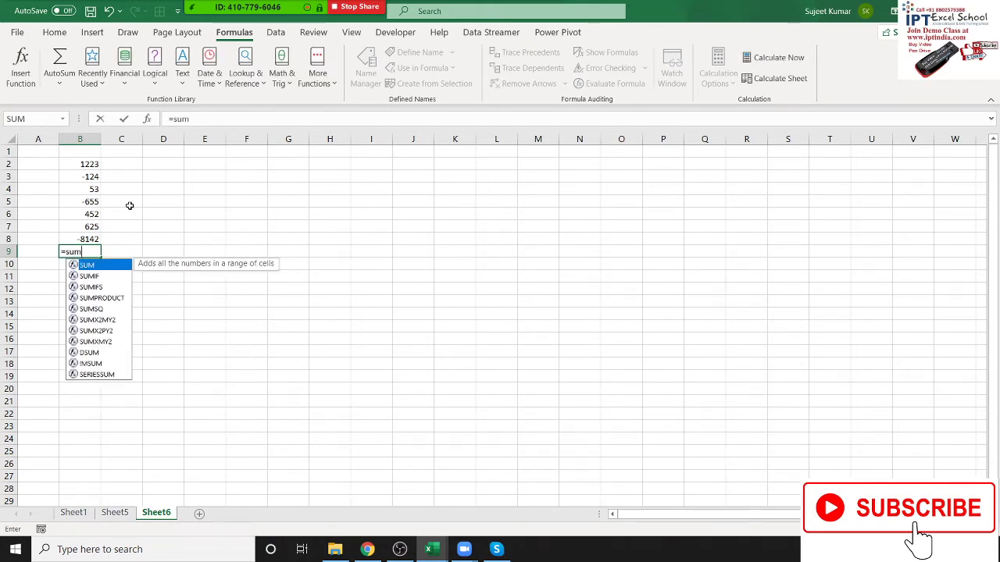
{"action": "key", "text": "Escape"}
{"action": "key", "text": "Escape"}
{"action": "key", "text": "Up"}
{"action": "key", "text": "ctrl+shift+Up"}
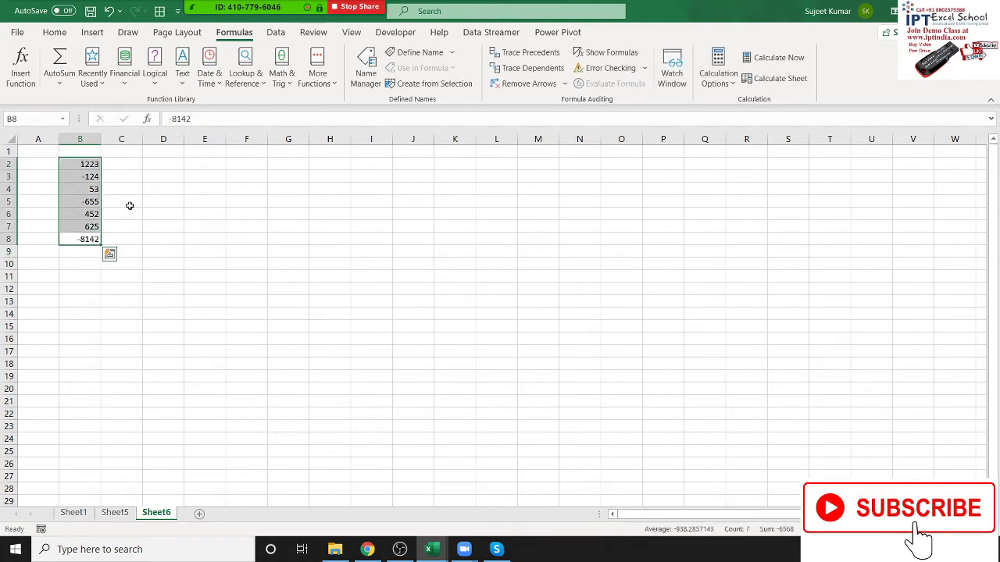
{"action": "key", "text": "Right"}
{"action": "key", "text": "Right"}
{"action": "key", "text": "Right"}
{"action": "key", "text": "Right"}
- Enter -125 in F7 and =ABS(F7) in G7 so it shows 125
{"action": "key", "text": "Up"}
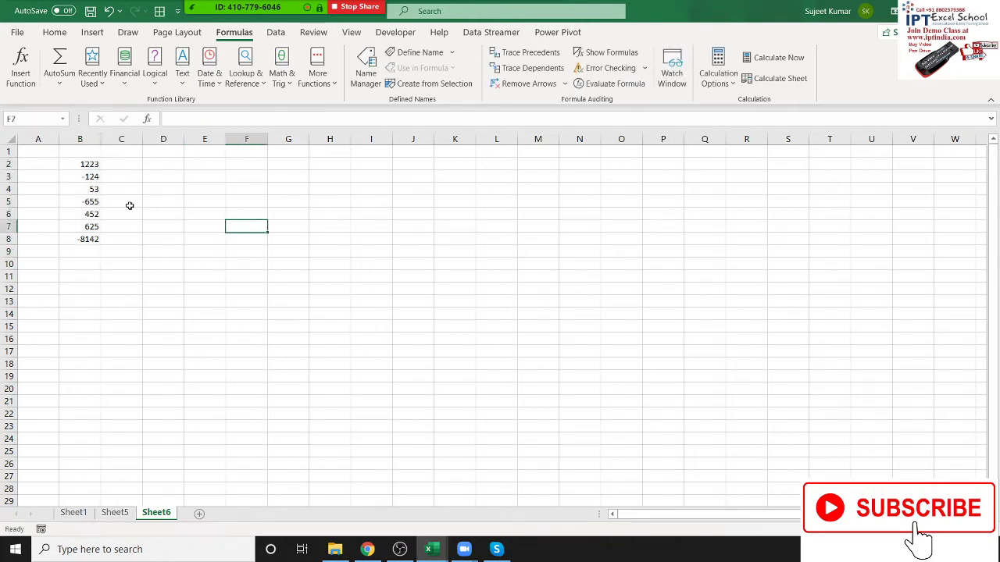
{"action": "type", "text": "-125"}
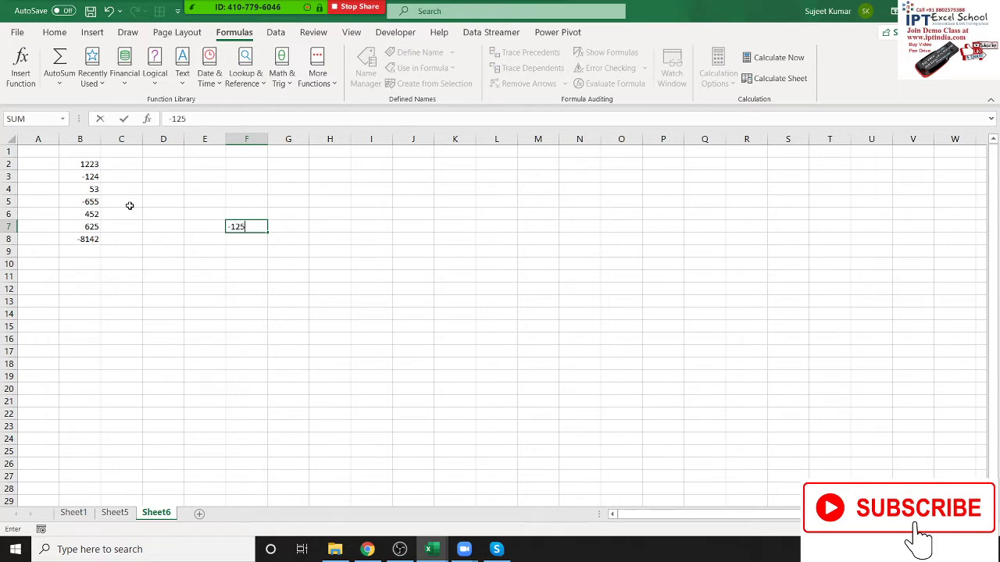
{"action": "key", "text": "Return"}
{"action": "key", "text": "Up"}
{"action": "key", "text": "Right"}
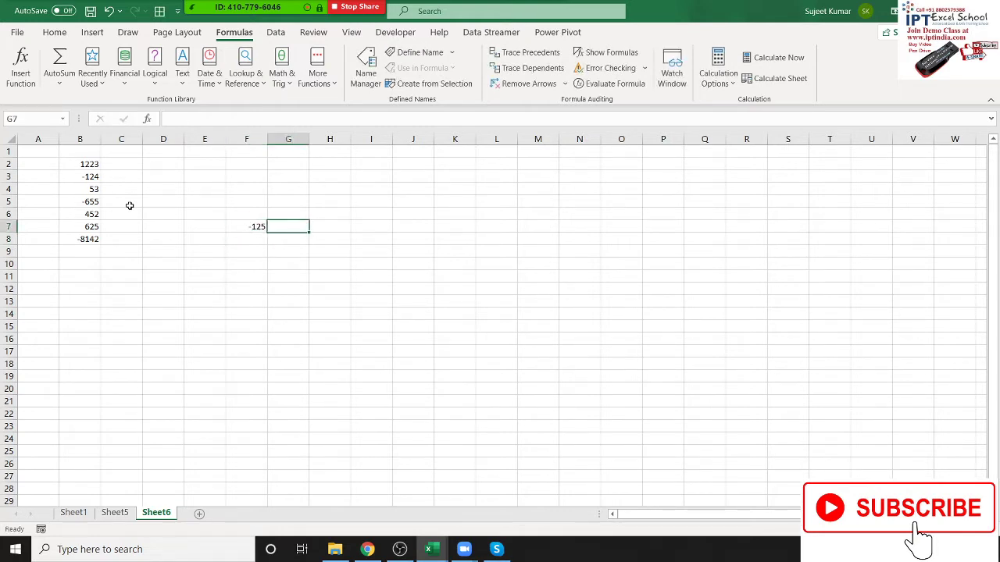
{"action": "type", "text": "=abs"}
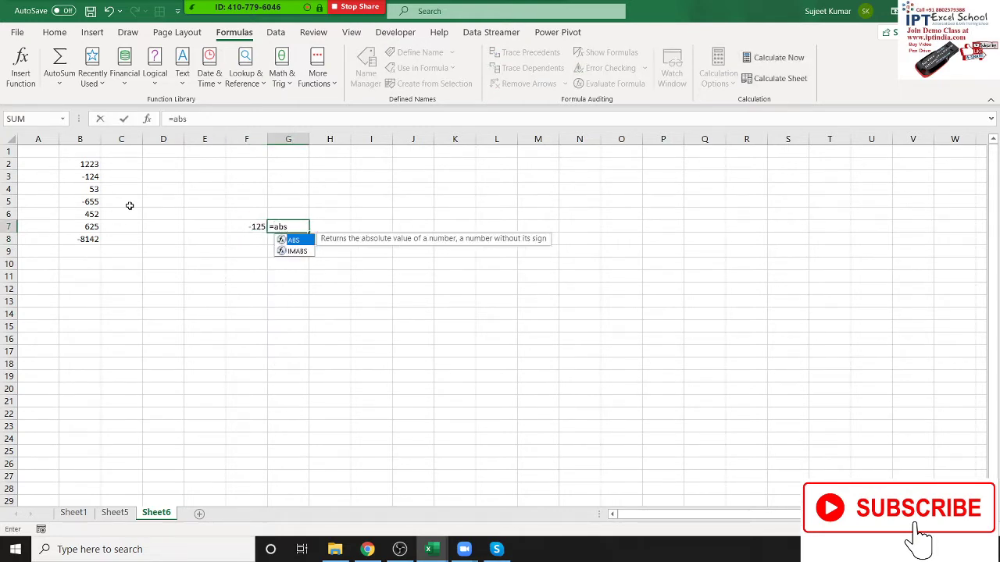
{"action": "key", "text": "Tab"}
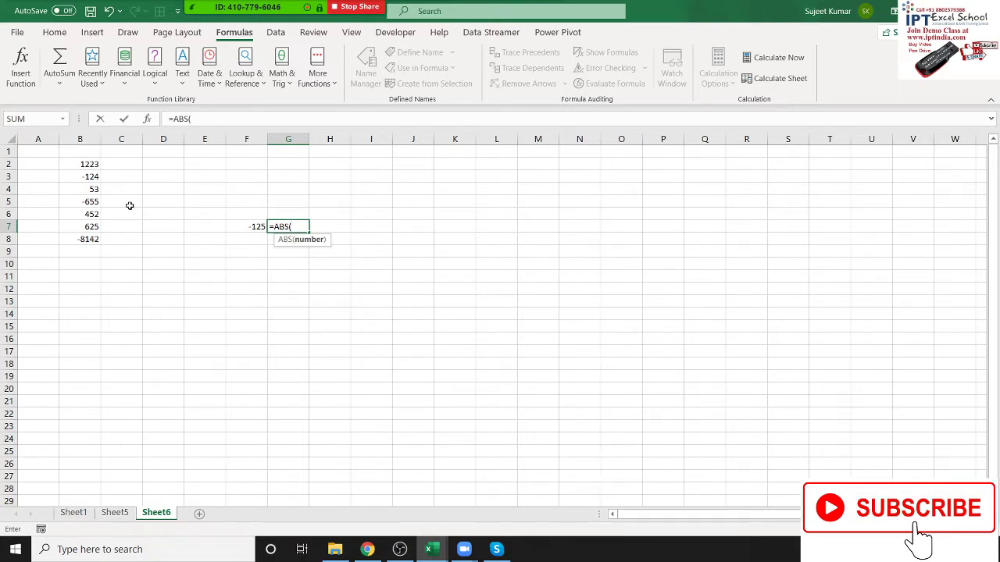
{"action": "key", "text": "Left"}
{"action": "key", "text": "Return"}
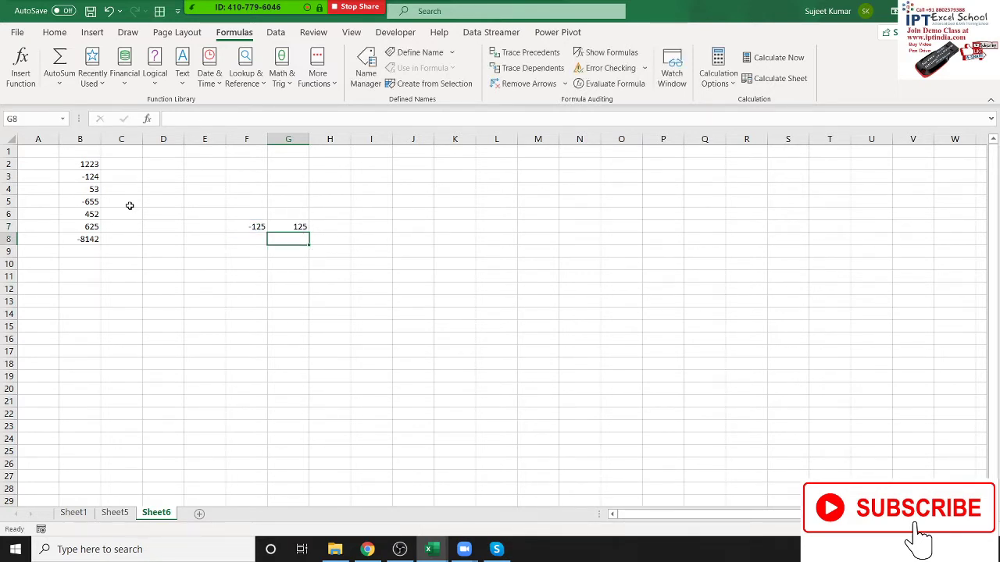
- Enter =-F7 in F8 to show 125, then review the F7:G8 block
{"action": "key", "text": "Left"}
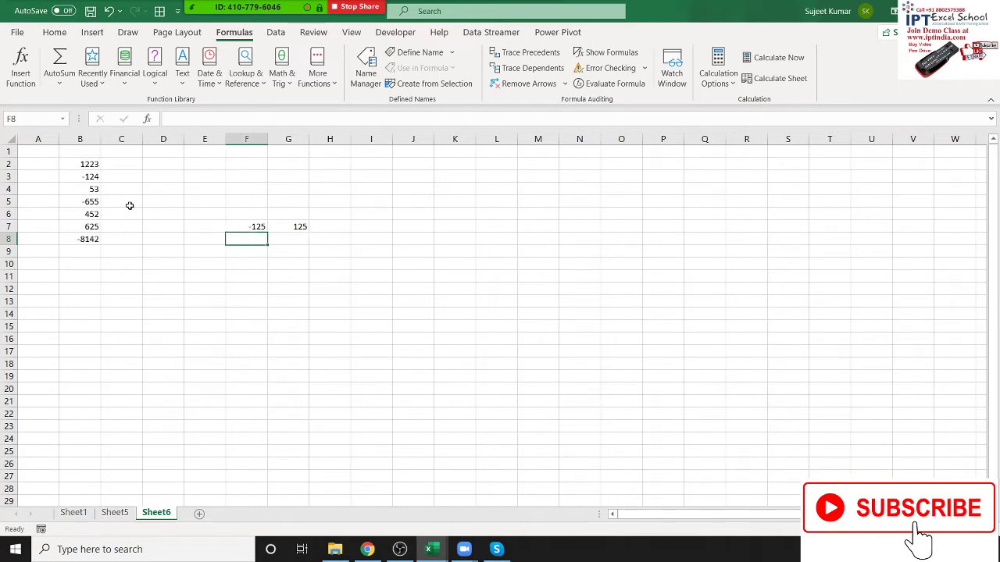
{"action": "type", "text": "=abs("}
{"action": "key", "text": "Up"}
{"action": "key", "text": "Return"}
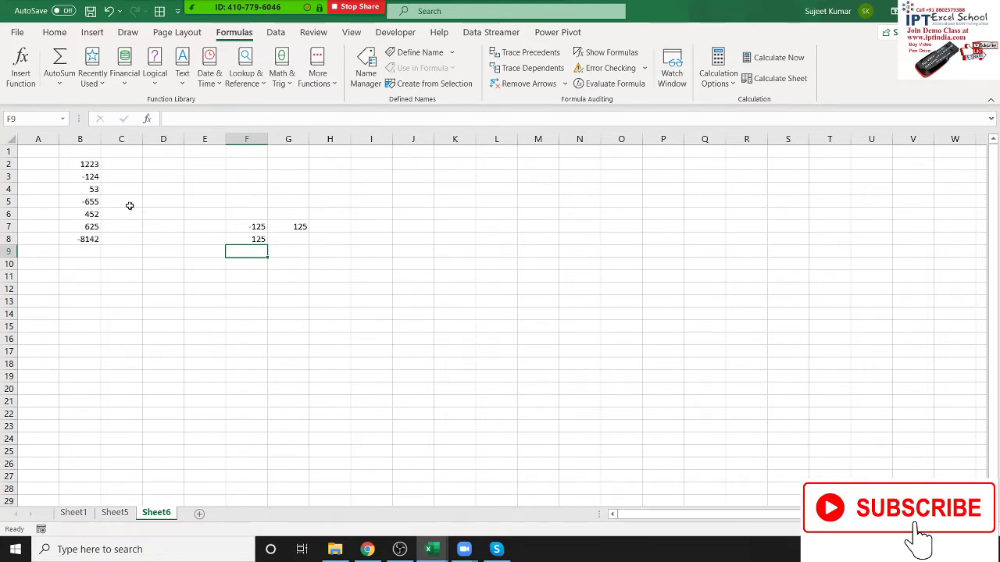
{"action": "key", "text": "Up"}
{"action": "key", "text": "Up"}
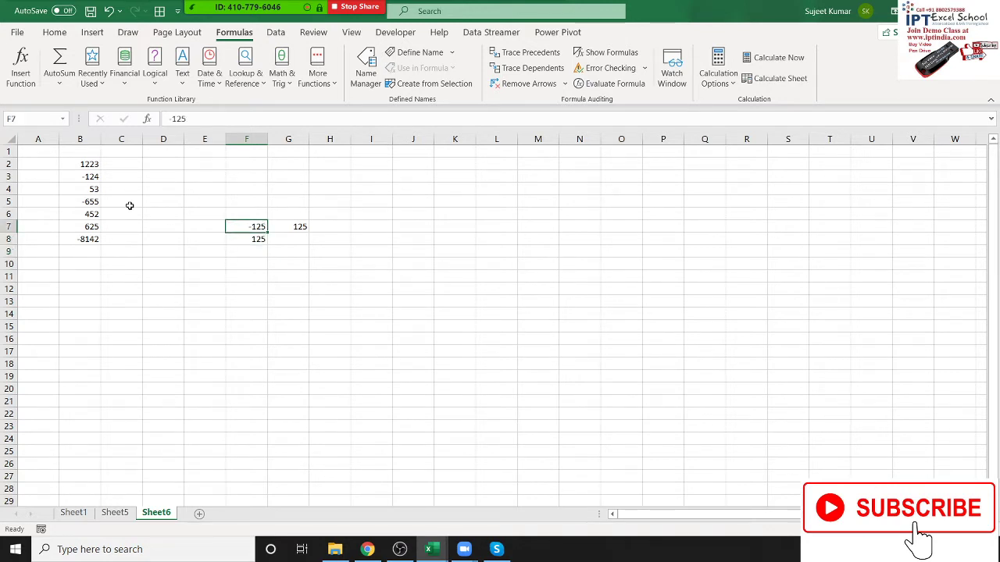
{"action": "key", "text": "shift+Right"}
{"action": "key", "text": "shift+Down"}
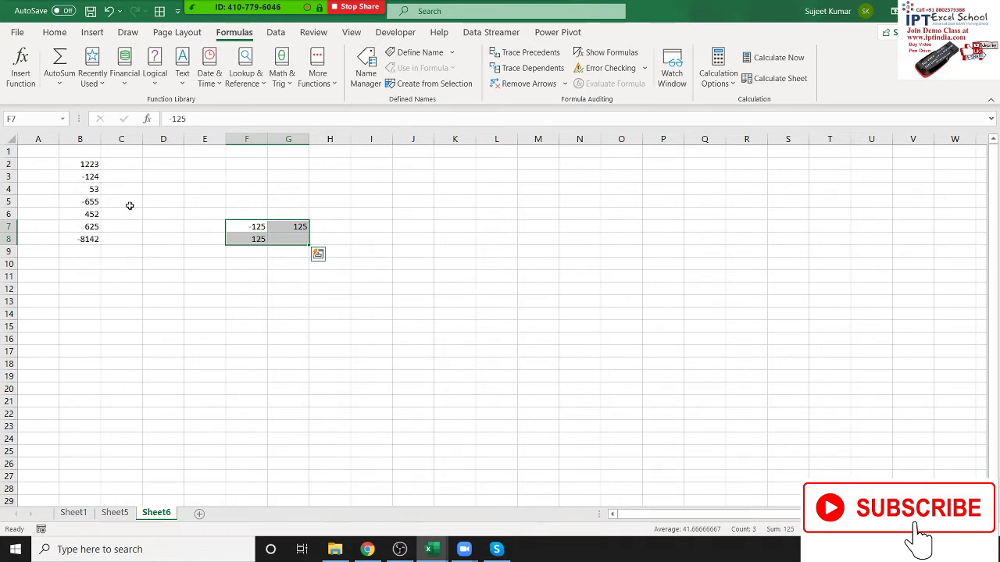
{"action": "key", "text": "Down"}
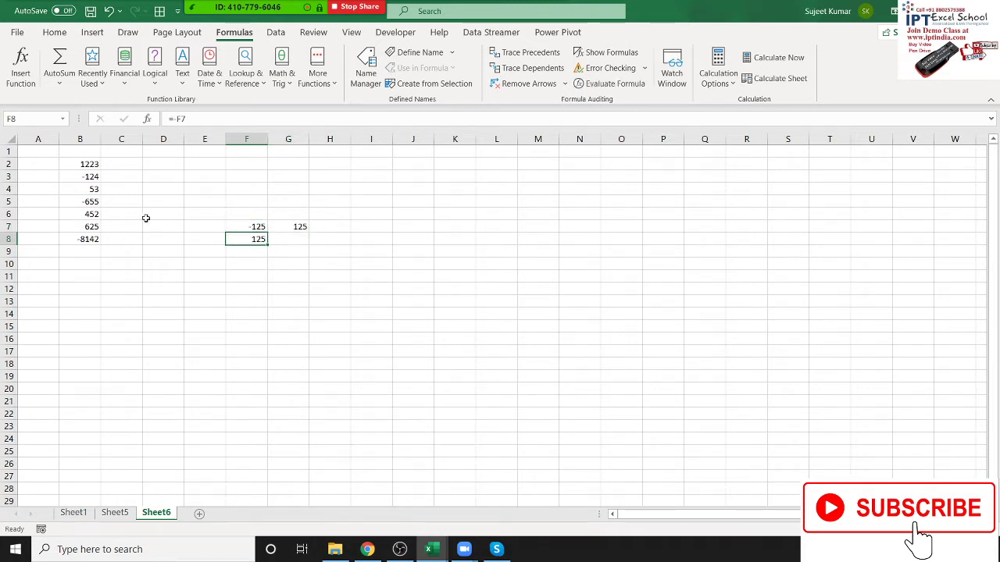
- Enter =-B2 in C2, then replace it with =ABS(B2)
{"action": "left_click", "coordinate": [130, 162]}
{"action": "type", "text": "=-B2"}
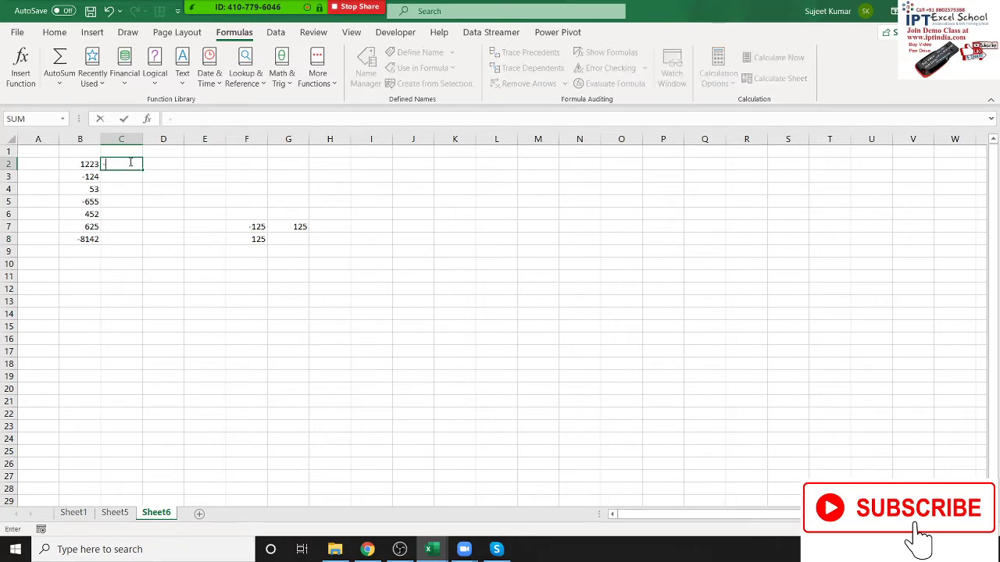
{"action": "key", "text": "Return"}
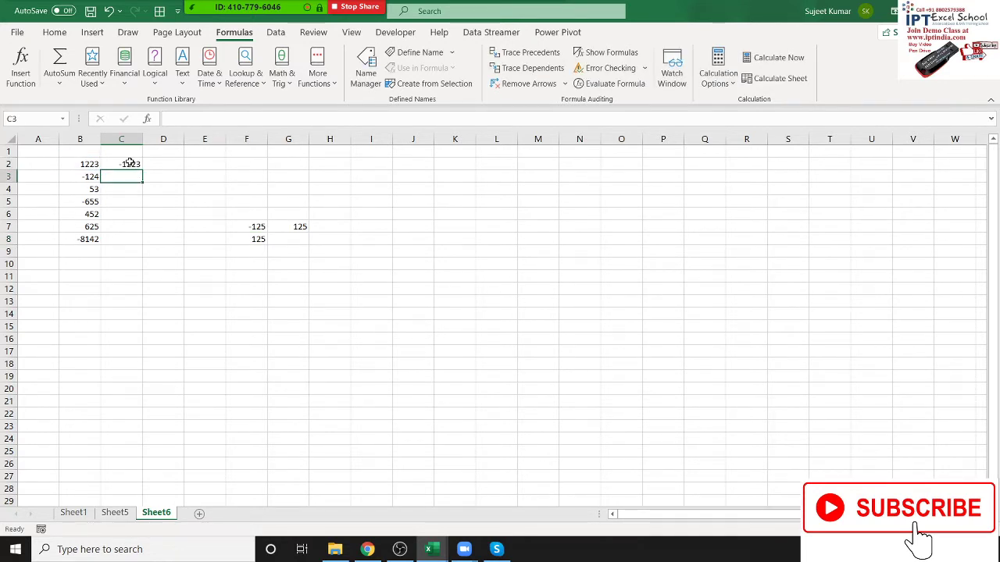
{"action": "left_click", "coordinate": [130, 162]}
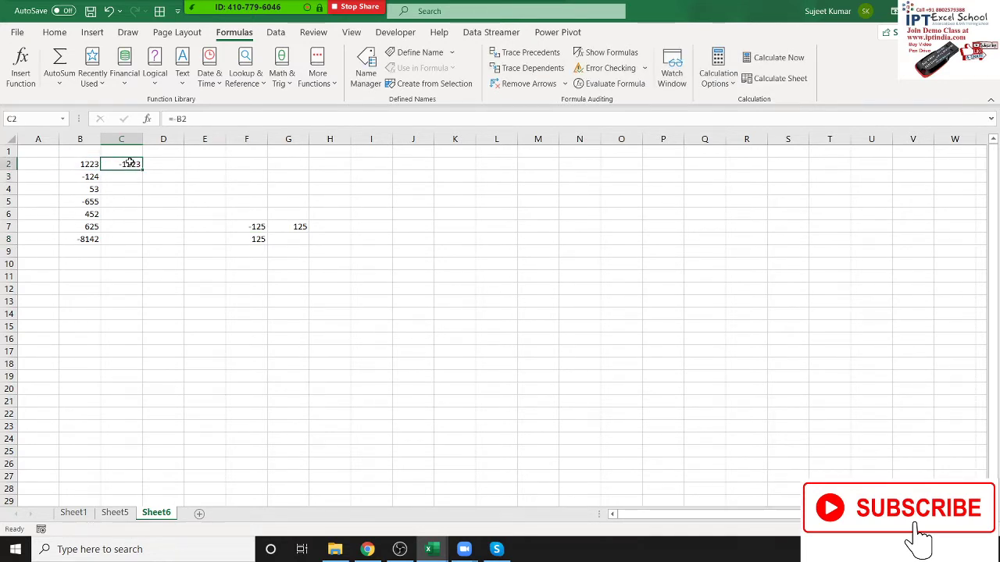
{"action": "type", "text": "=ab"}
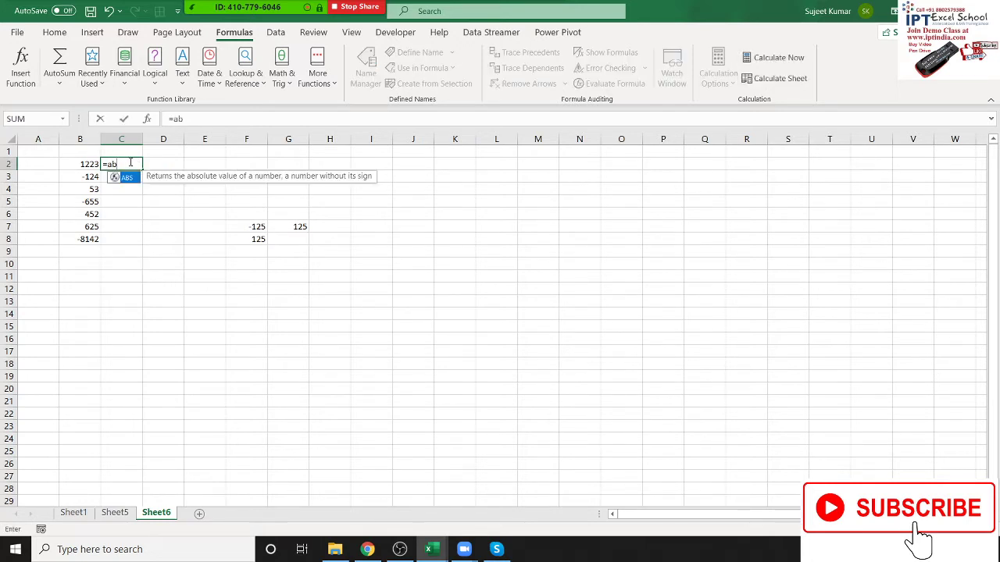
{"action": "key", "text": "Tab"}
{"action": "key", "text": "Left"}
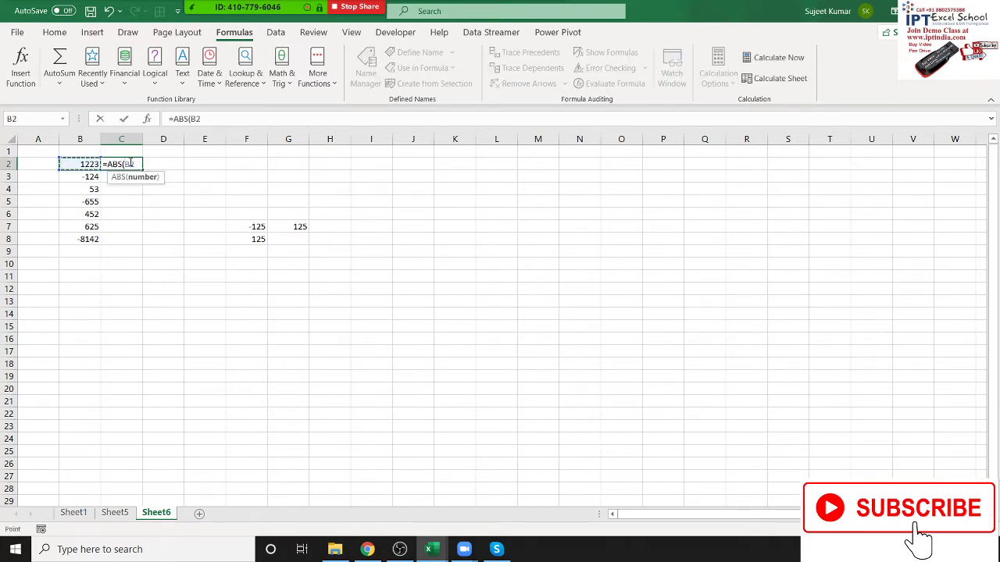
{"action": "key", "text": "Return"}
- Fill the ABS formula down C2:C8, giving 1223, 124, 53, 655, 452, 625 and 8142
{"action": "key", "text": "Left"}
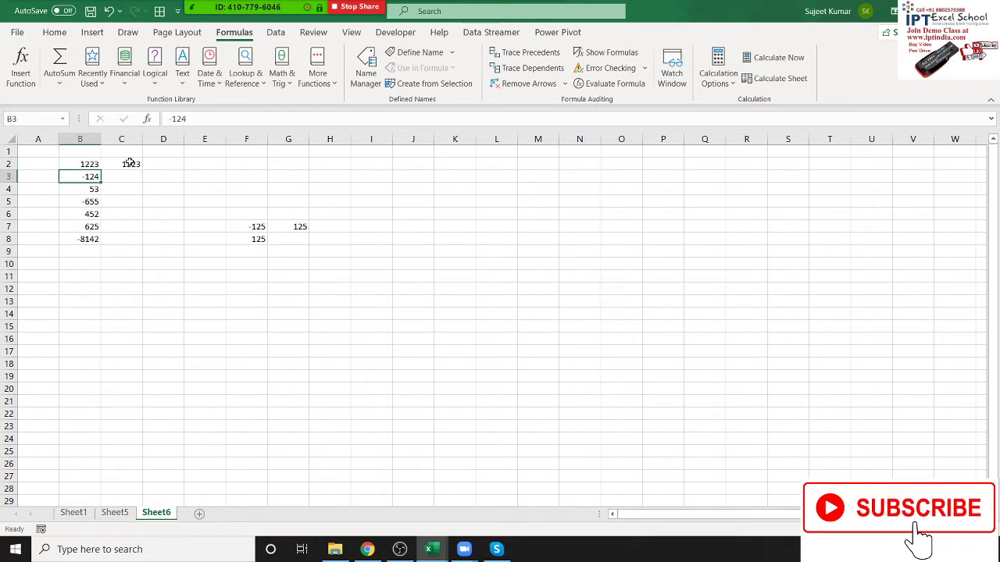
{"action": "key", "text": "ctrl+Down"}
{"action": "key", "text": "Right"}
{"action": "key", "text": "ctrl+shift+Up"}
{"action": "key", "text": "ctrl+d"}
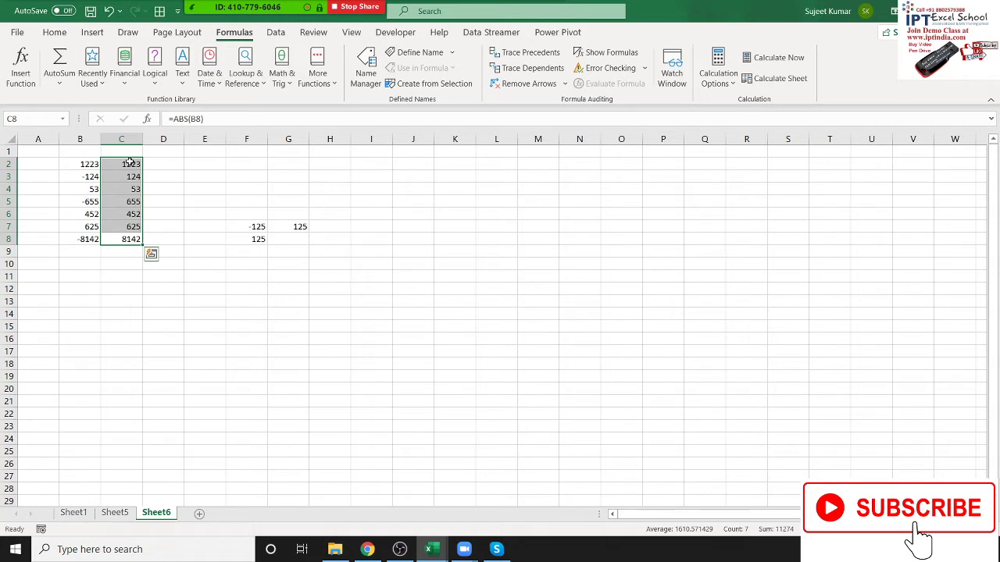
{"action": "left_click_drag", "start_coordinate": [204, 201], "coordinate": [289, 258]}
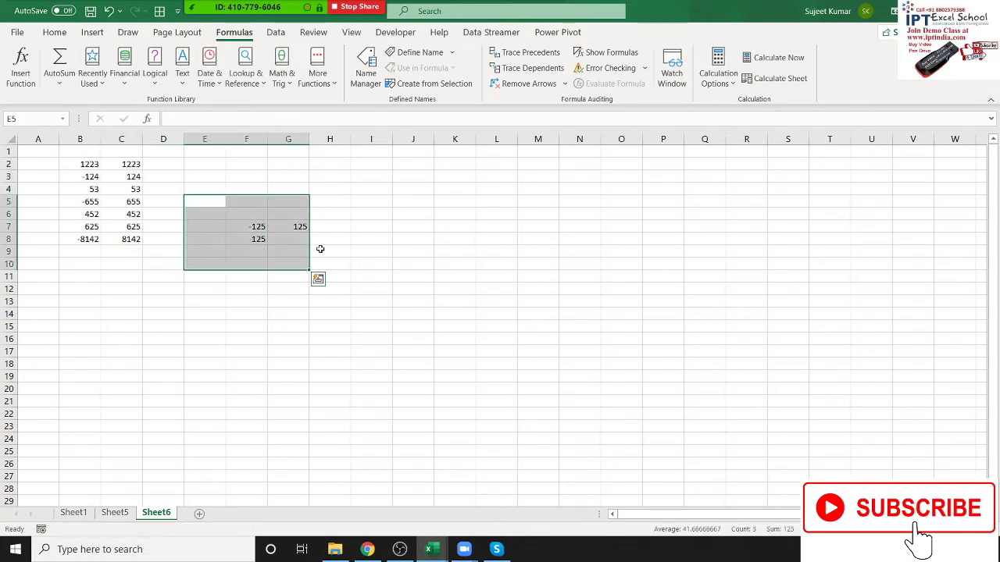
{"action": "left_click", "coordinate": [499, 239]}
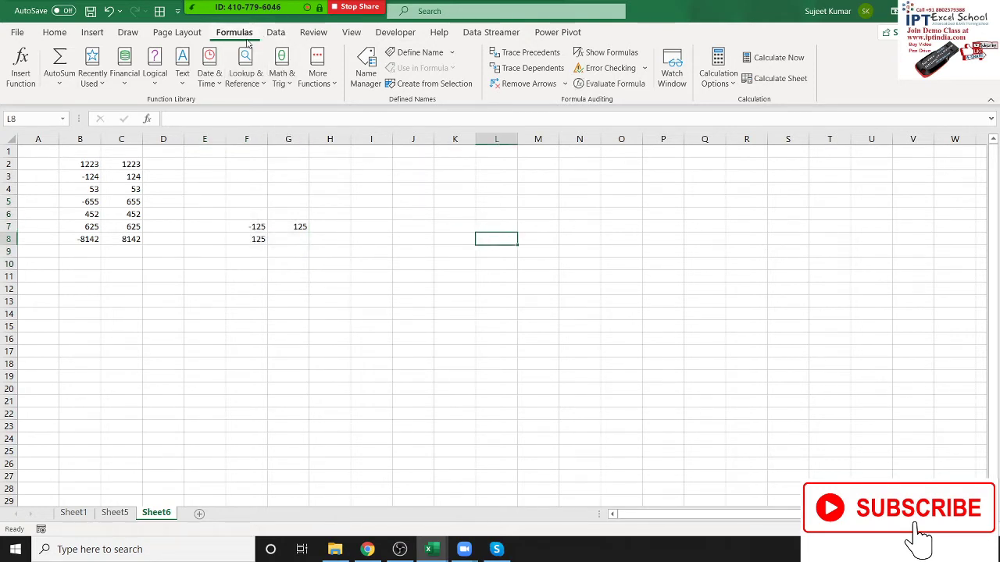
{"action": "left_click", "coordinate": [280, 82]}
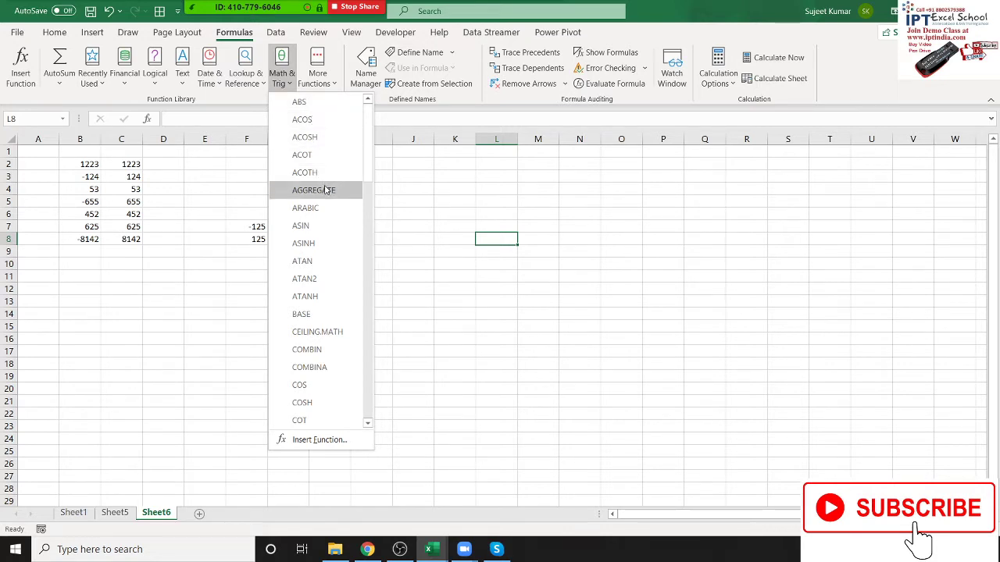
{"action": "left_click", "coordinate": [194, 280]}
{"action": "left_click", "coordinate": [129, 240]}
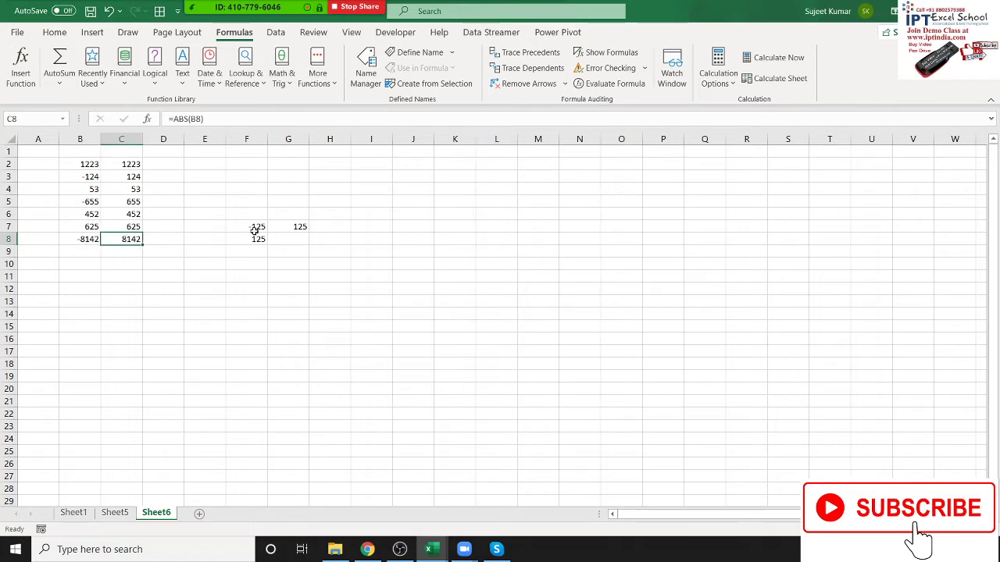
- Enter 852, 36, 52, 32, 65, 69 and 65 into I2:I8
{"action": "left_click", "coordinate": [374, 164]}
{"action": "type", "text": "852"}
{"action": "key", "text": "Return"}
{"action": "type", "text": "36"}
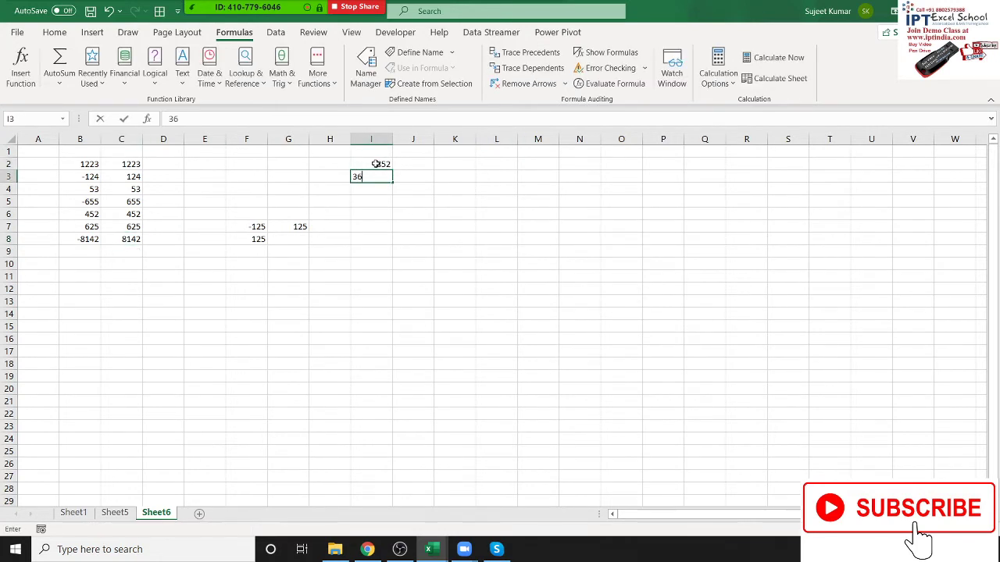
{"action": "key", "text": "Return"}
{"action": "type", "text": "52 32"}
{"action": "key", "text": "Return"}
{"action": "type", "text": "65 "}
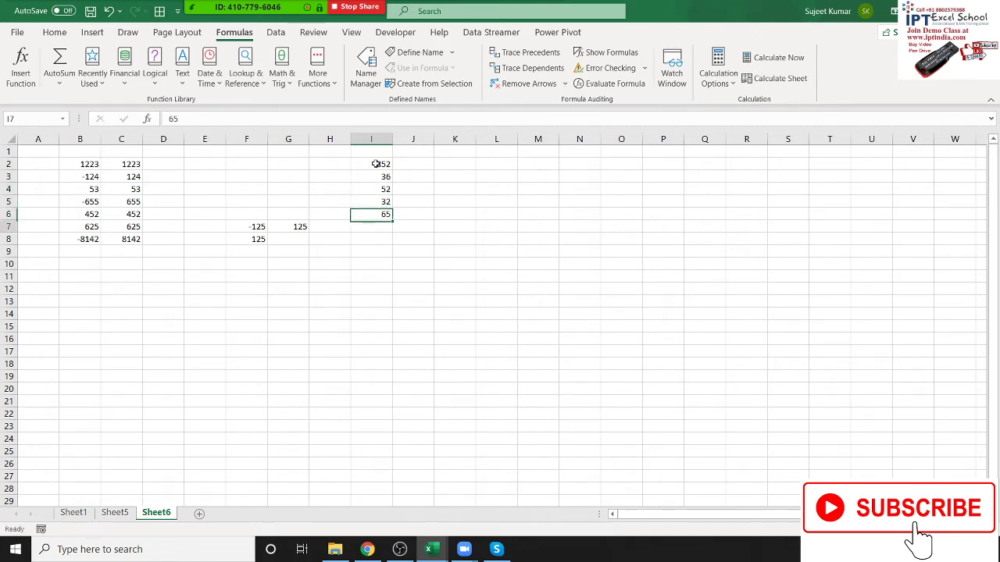
{"action": "type", "text": "69"}
{"action": "key", "text": "Return"}
{"action": "type", "text": "65"}
{"action": "key", "text": "Return"}
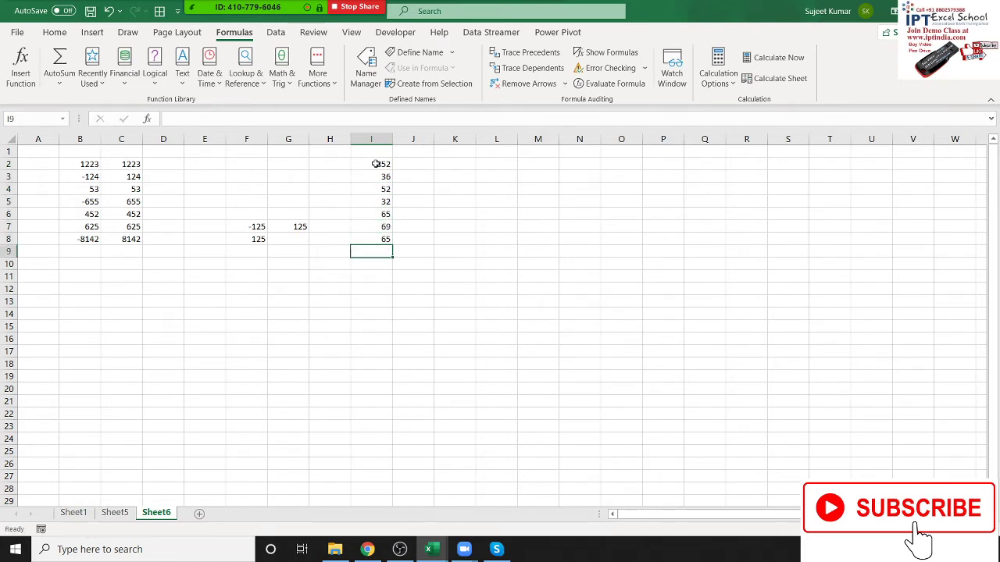
- Add =SUM(I2:I8) in I10, totalling 1171
{"action": "key", "text": "Return"}
{"action": "type", "text": "s"}
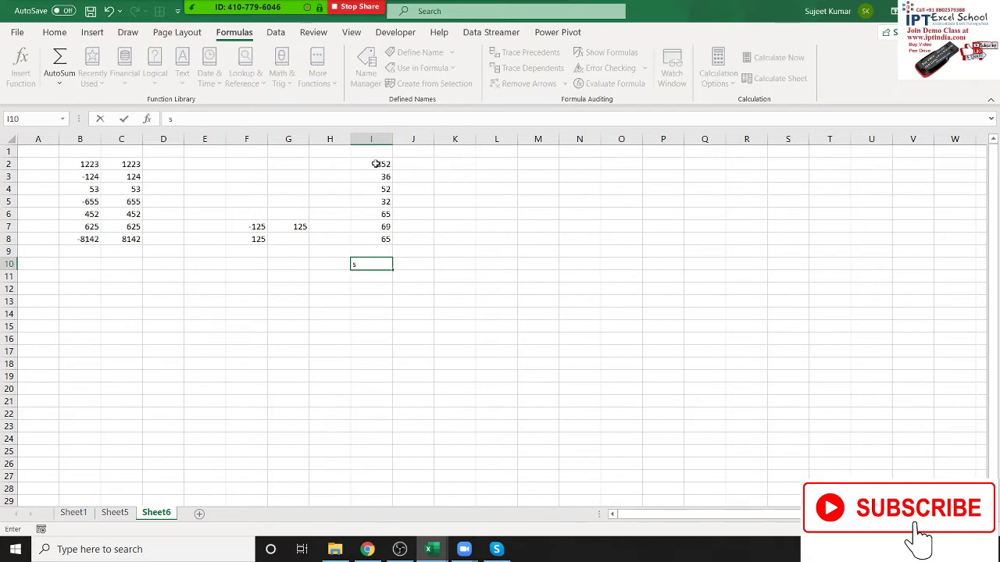
{"action": "key", "text": "BackSpace"}
{"action": "type", "text": "=s"}
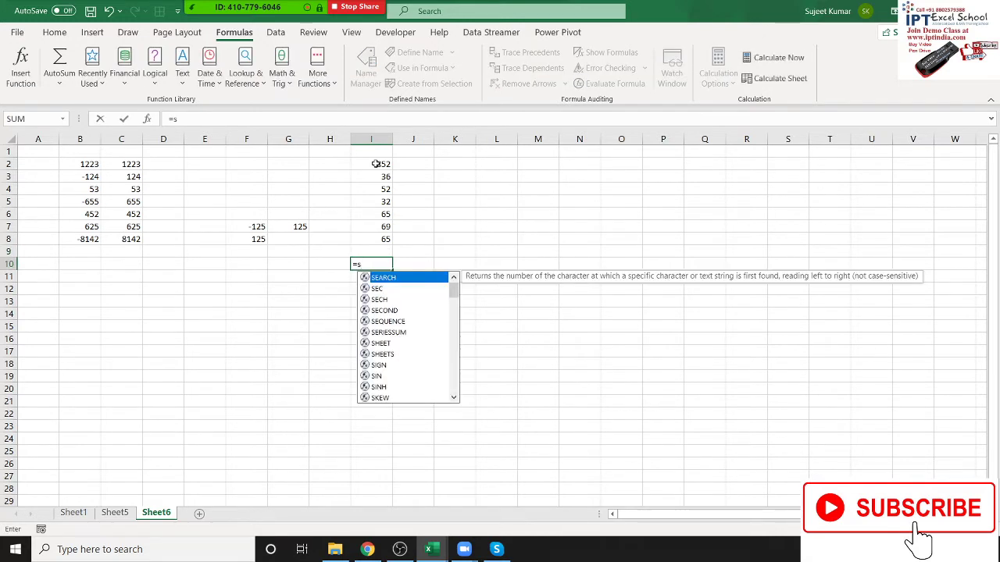
{"action": "type", "text": "um"}
{"action": "key", "text": "Tab"}
{"action": "key", "text": "Up"}
{"action": "key", "text": "Up"}
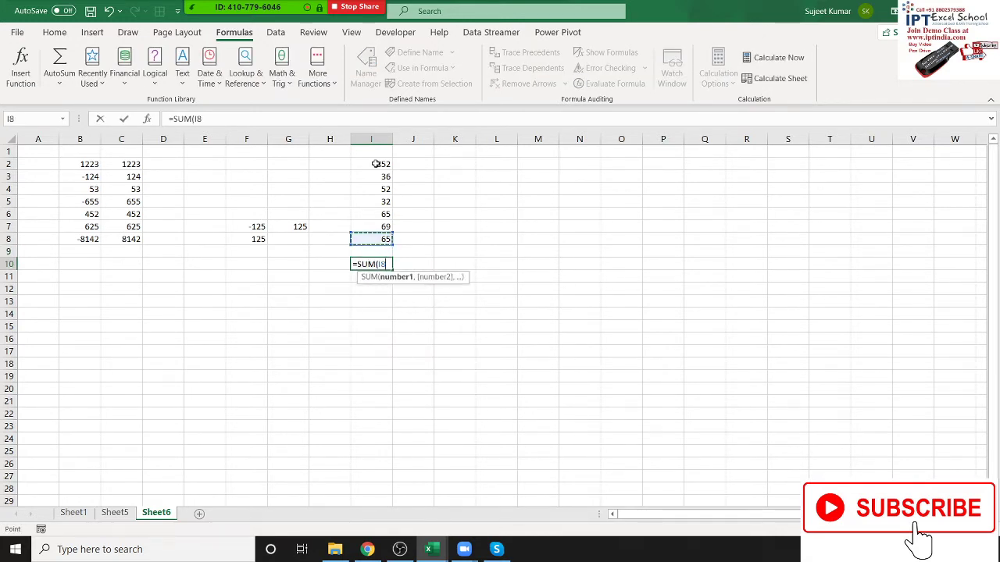
{"action": "key", "text": "ctrl+shift+Up"}
{"action": "key", "text": "Return"}
{"action": "key", "text": "Up"}
{"action": "key", "text": "Up"}
{"action": "key", "text": "Up"}
{"action": "key", "text": "Up"}
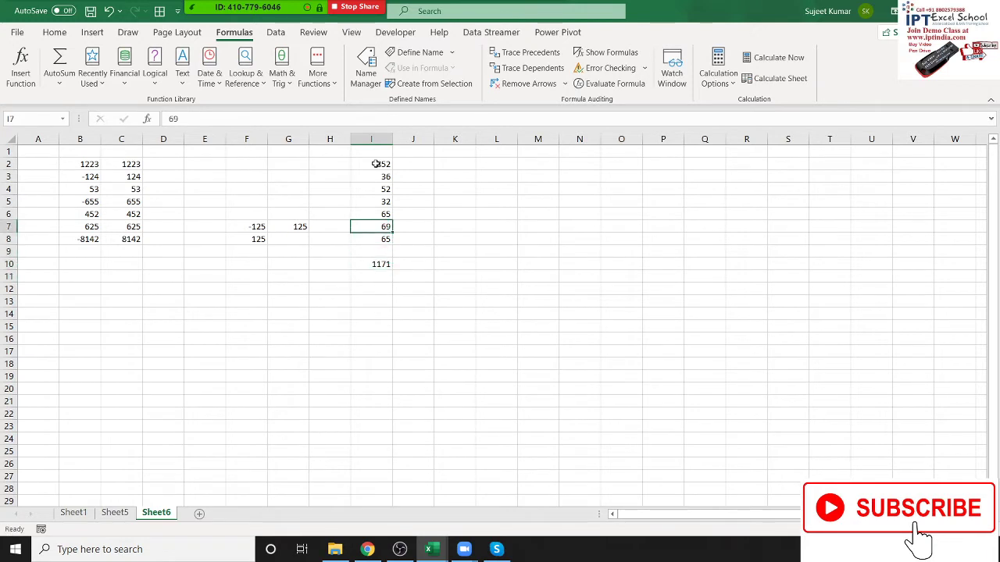
- Enter =NA() in I7 and confirm the I10 total now shows #N/A
{"action": "type", "text": "=n"}
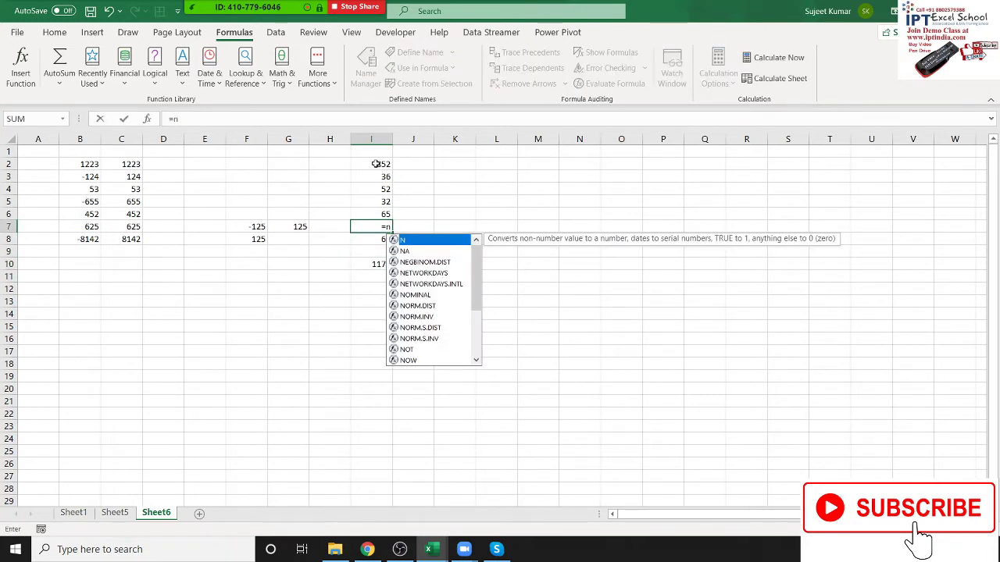
{"action": "type", "text": "a"}
{"action": "key", "text": "Tab"}
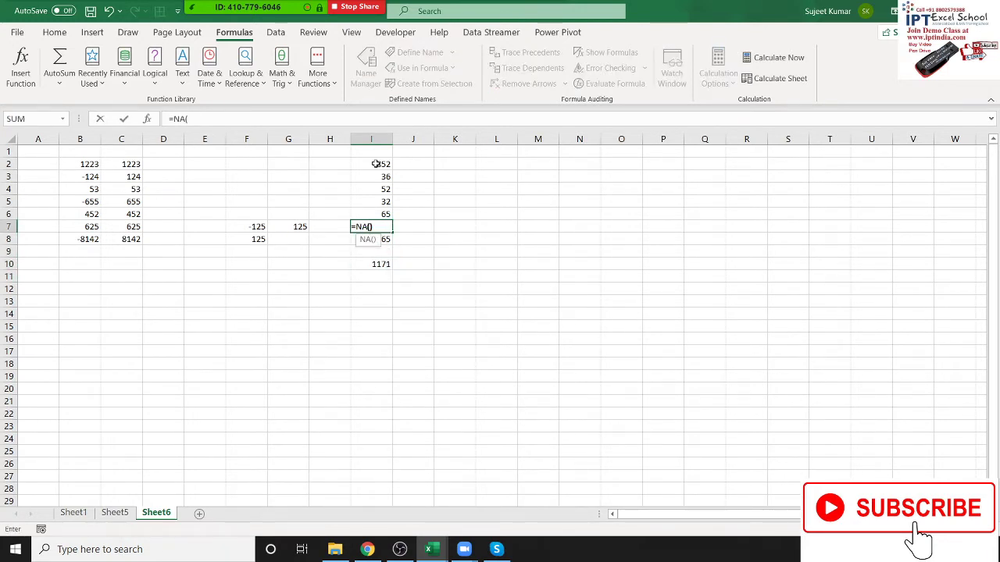
{"action": "type", "text": ")"}
{"action": "key", "text": "Return"}
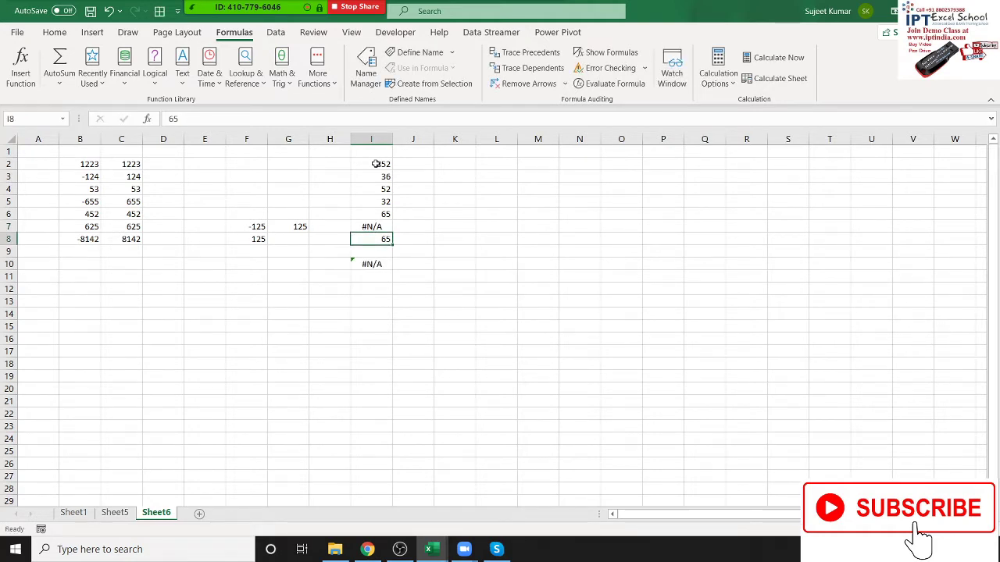
{"action": "key", "text": "Down"}
{"action": "key", "text": "Down"}
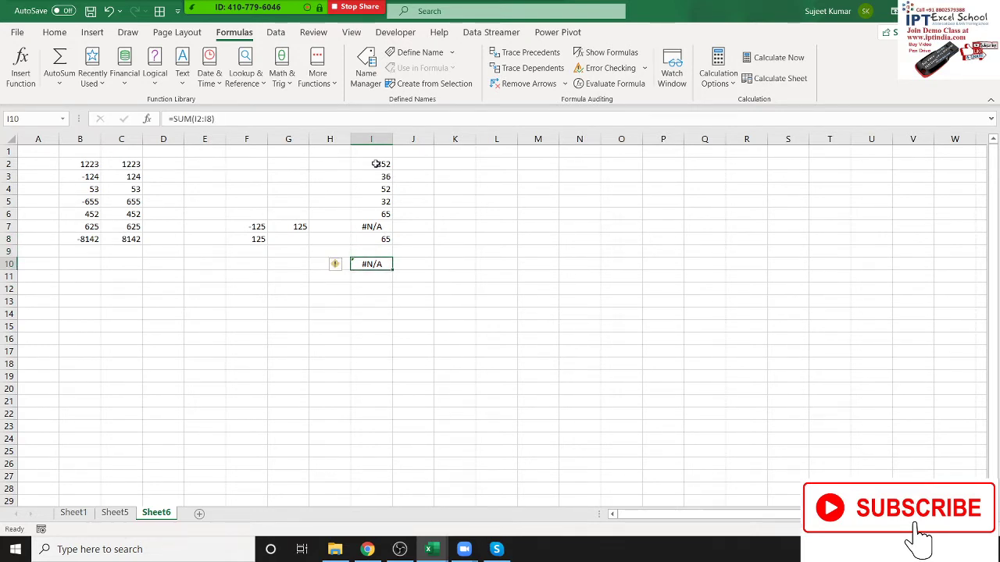
{"action": "key", "text": "Up"}
{"action": "key", "text": "Up"}
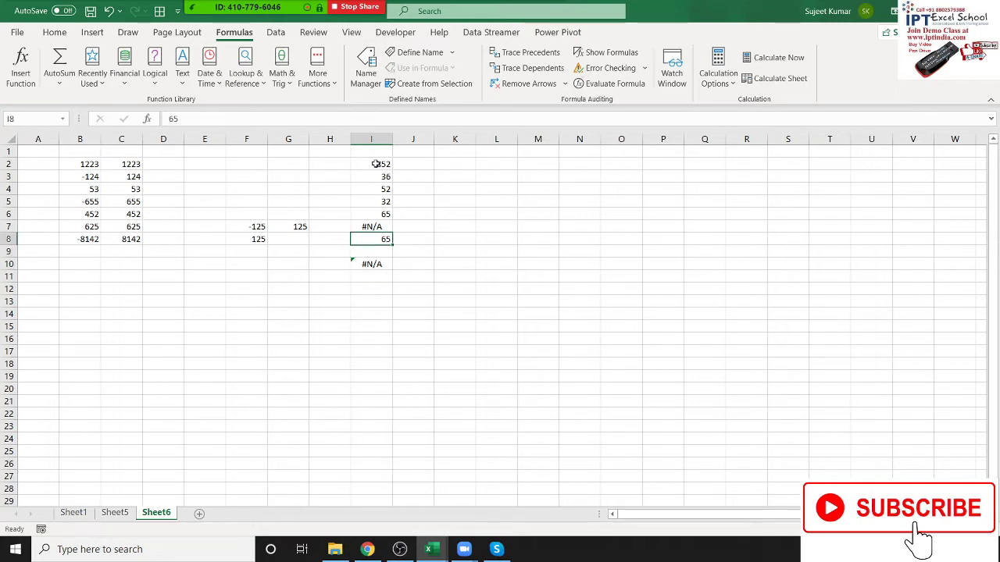
- Enter =IFERROR(I2,0) in J2
{"action": "key", "text": "ctrl+shift+Up"}
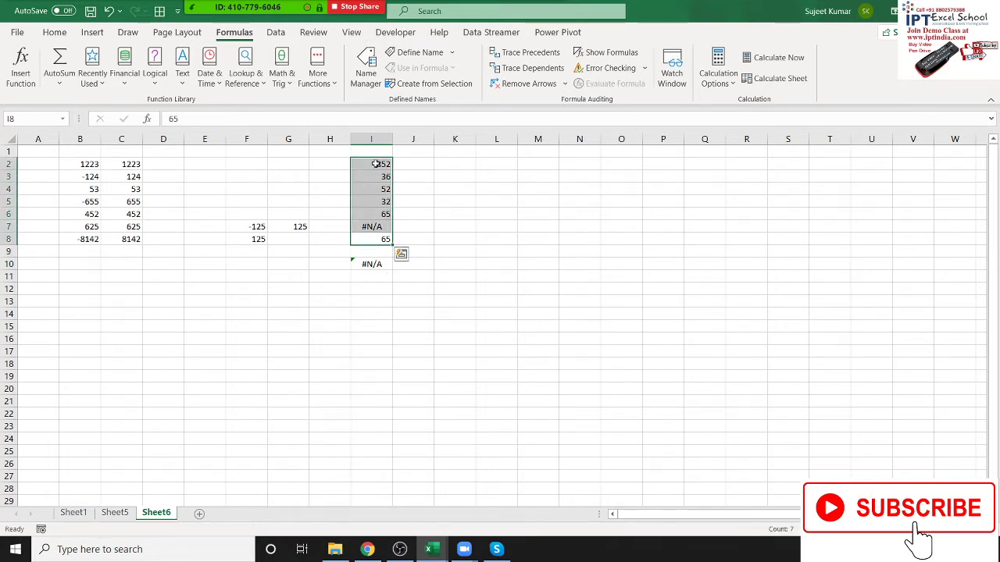
{"action": "key", "text": "Up"}
{"action": "key", "text": "Up"}
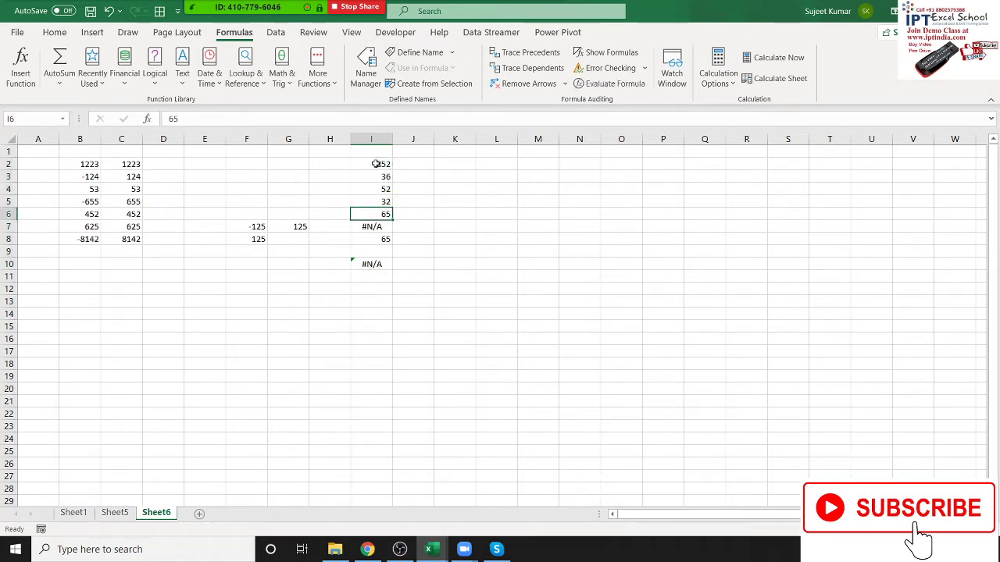
{"action": "key", "text": "Up"}
{"action": "key", "text": "Up"}
{"action": "key", "text": "Up"}
{"action": "key", "text": "Right"}
{"action": "type", "text": "="}
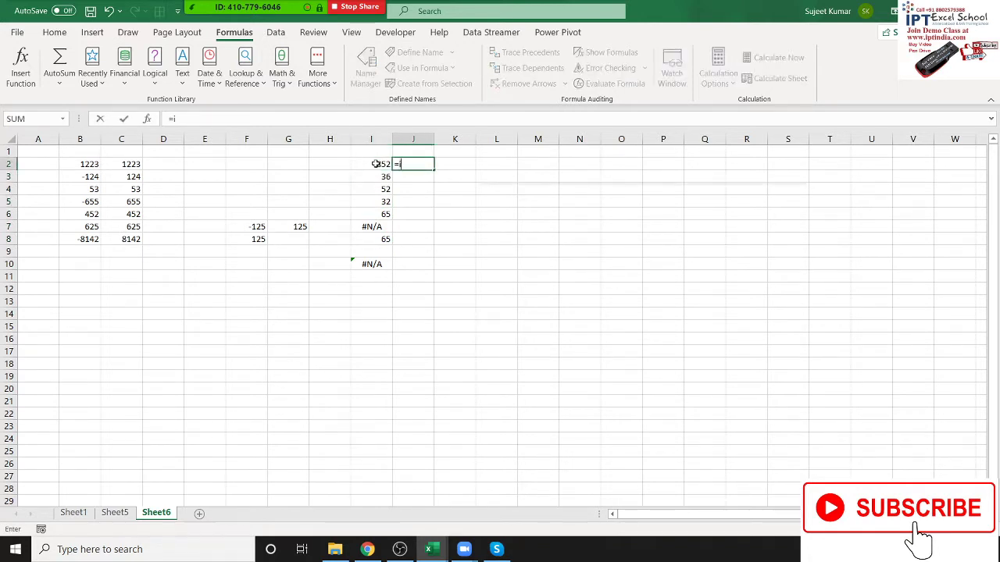
{"action": "type", "text": "if"}
{"action": "key", "text": "Down"}
{"action": "key", "text": "Tab"}
{"action": "key", "text": "Left"}
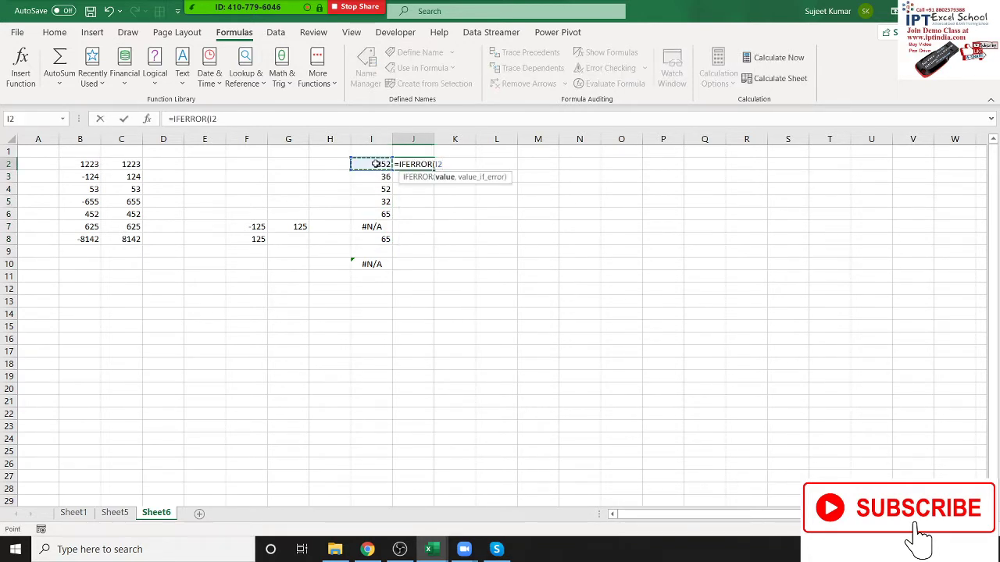
{"action": "type", "text": ","}
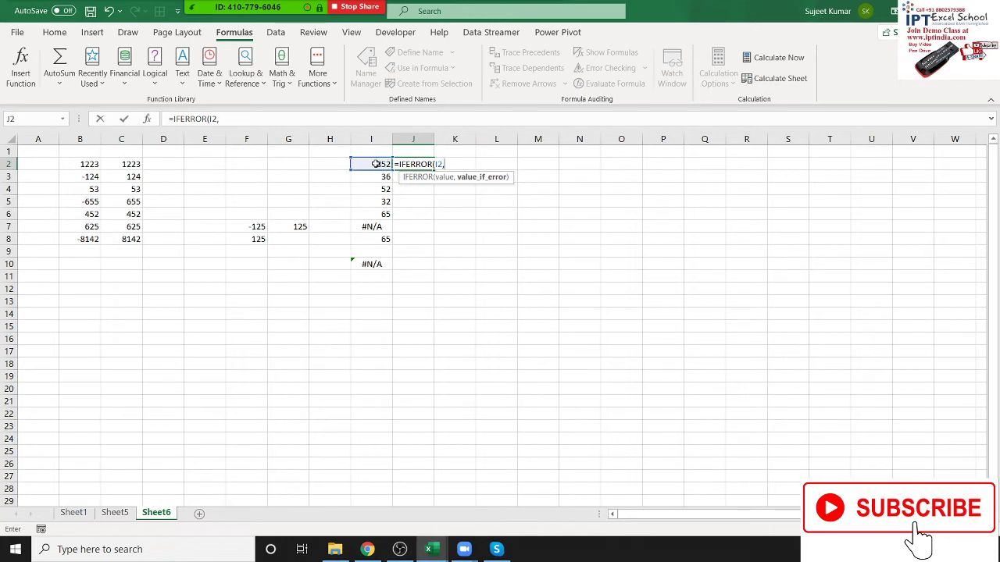
{"action": "type", "text": "0"}
{"action": "key", "text": "Return"}
- Fill the IFERROR formula down to J8 and AutoSum J2:J8 in J9, giving 1102
{"action": "key", "text": "Left"}
{"action": "key", "text": "ctrl+Down"}
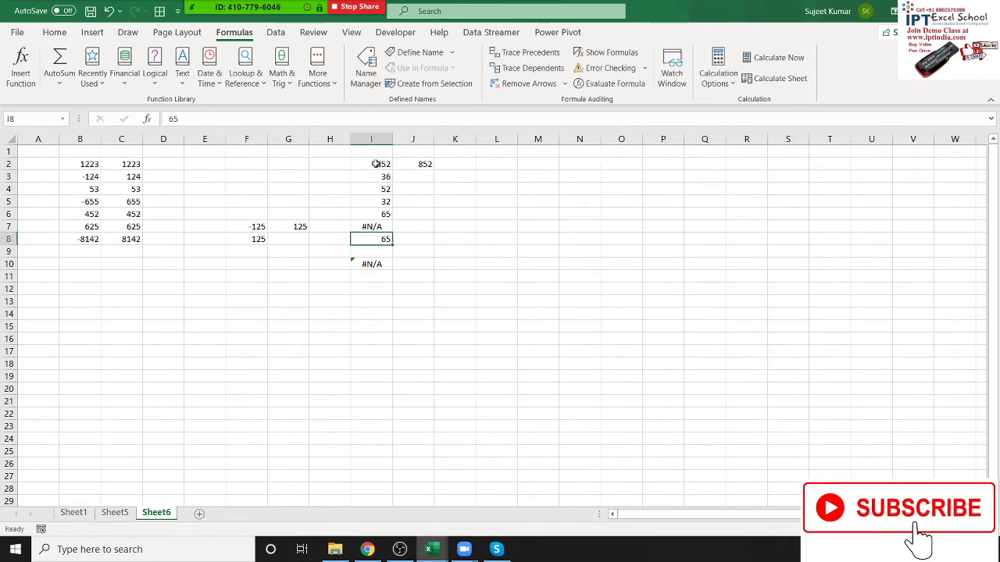
{"action": "key", "text": "Right"}
{"action": "key", "text": "ctrl+shift+Up"}
{"action": "key", "text": "ctrl+d"}
{"action": "key", "text": "Down"}
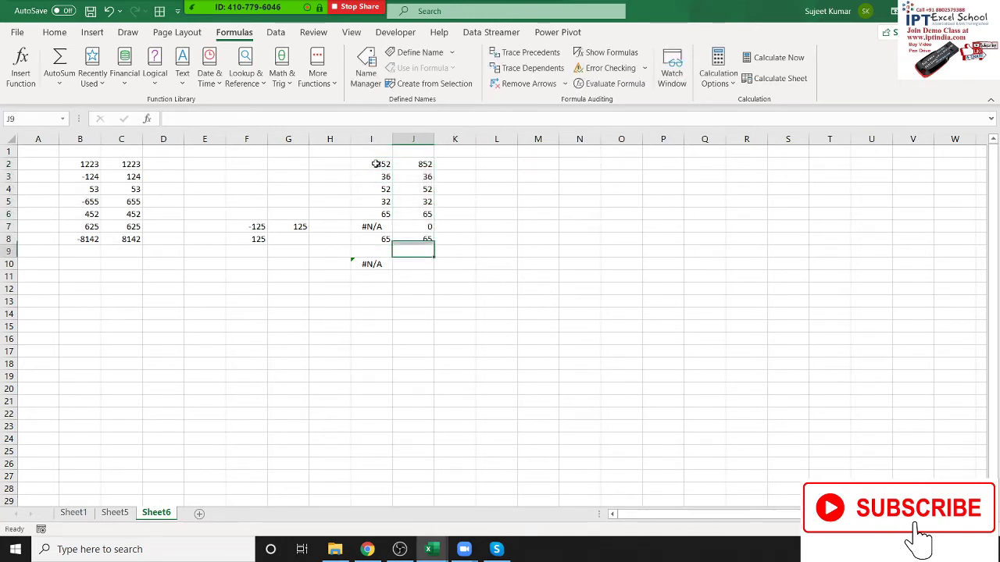
{"action": "key", "text": "alt+equal"}
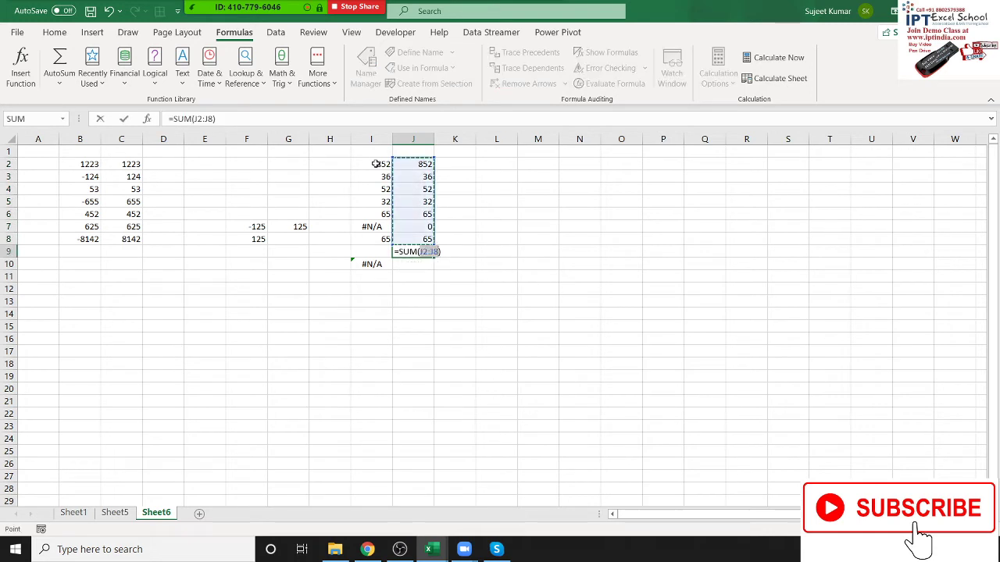
{"action": "key", "text": "Return"}
{"action": "key", "text": "Up"}
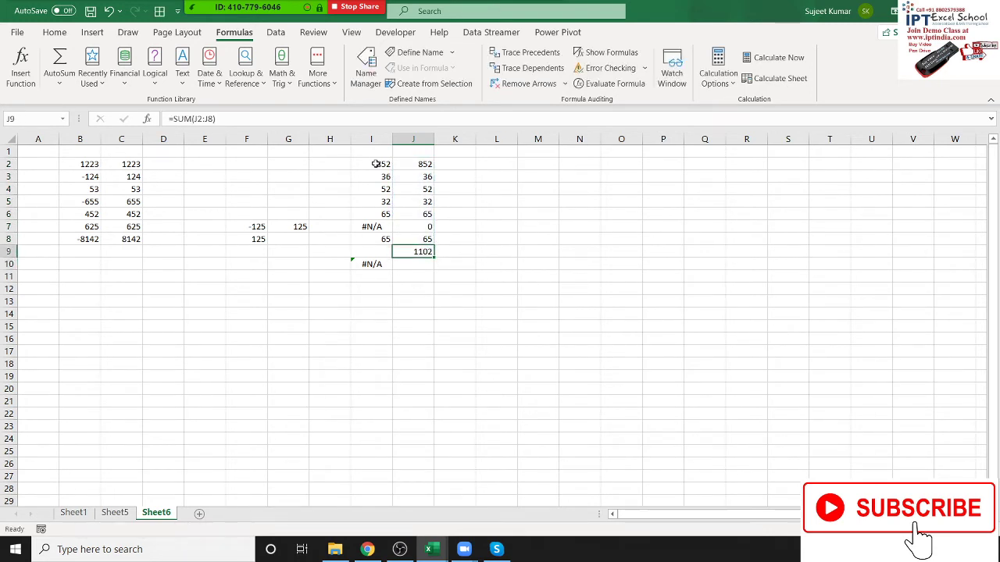
{"action": "key", "text": "Down"}
{"action": "key", "text": "Down"}
- Start an AGGREGATE formula in I11 using 9 - SUM as the calculation
{"action": "key", "text": "Left"}
{"action": "type", "text": "="}
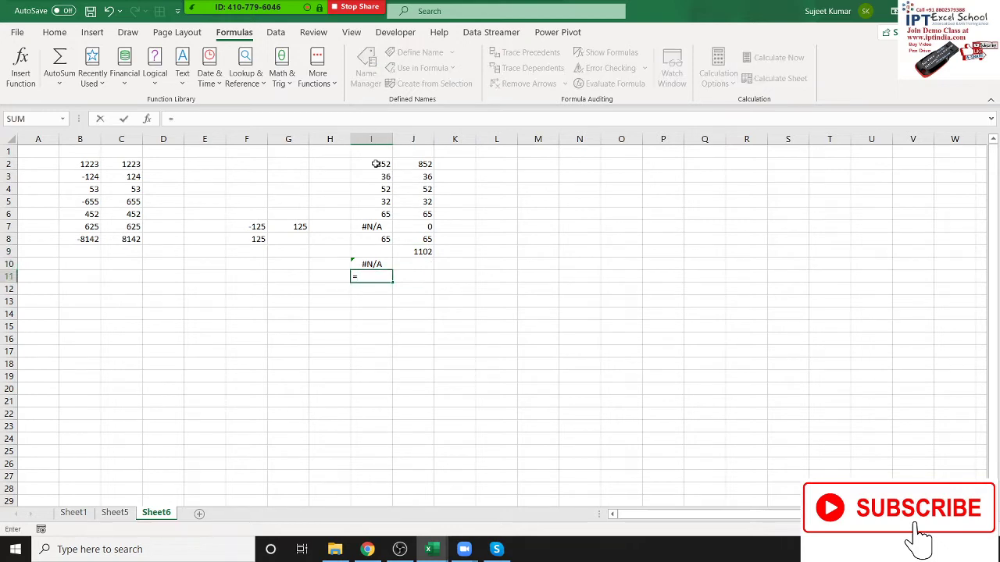
{"action": "type", "text": "ag"}
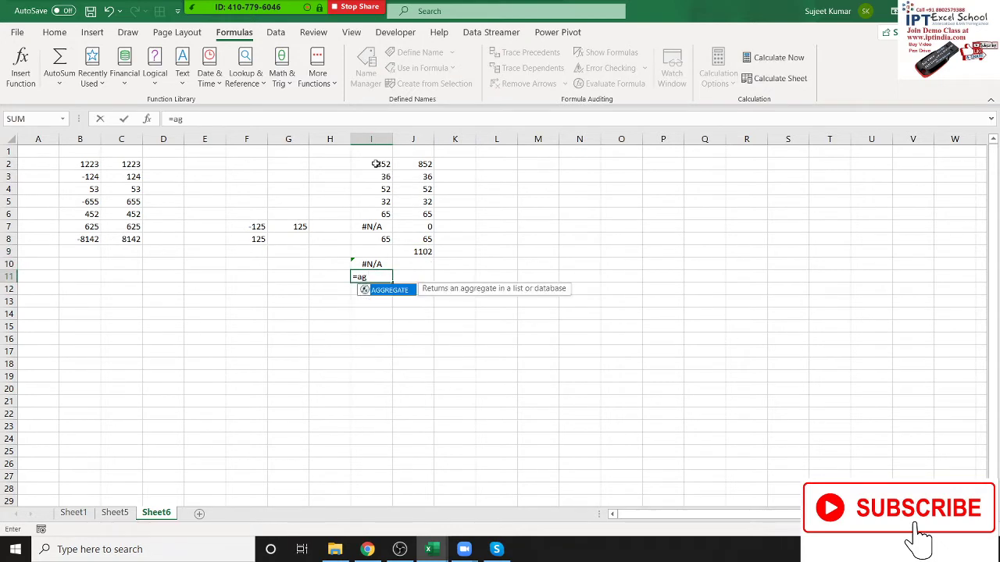
{"action": "key", "text": "Tab"}
{"action": "key", "text": "Down"}
{"action": "key", "text": "Down"}
{"action": "key", "text": "Down"}
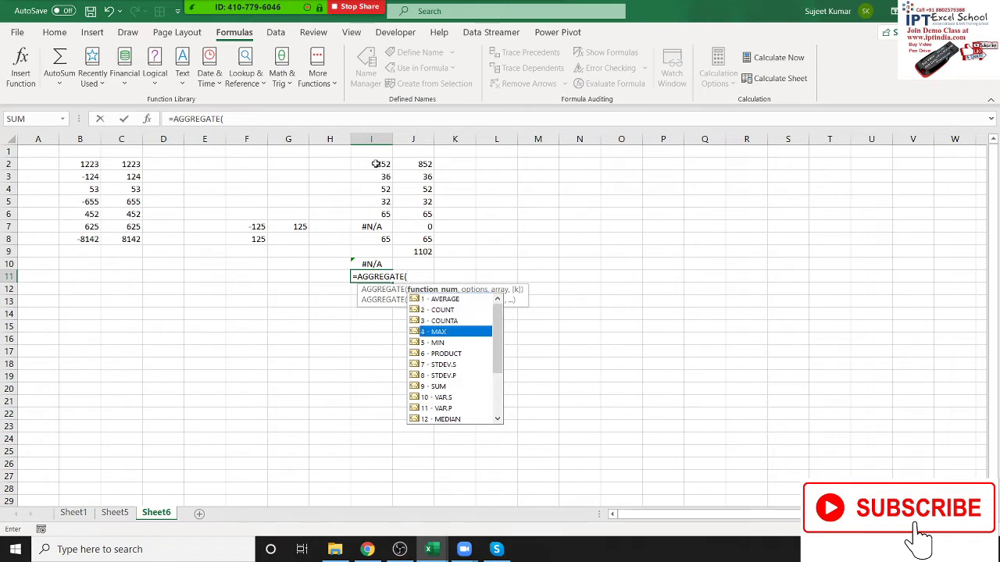
{"action": "key", "text": "Down"}
{"action": "key", "text": "Down"}
{"action": "key", "text": "Down"}
{"action": "key", "text": "Down"}
{"action": "key", "text": "Down"}
{"action": "key", "text": "Tab"}
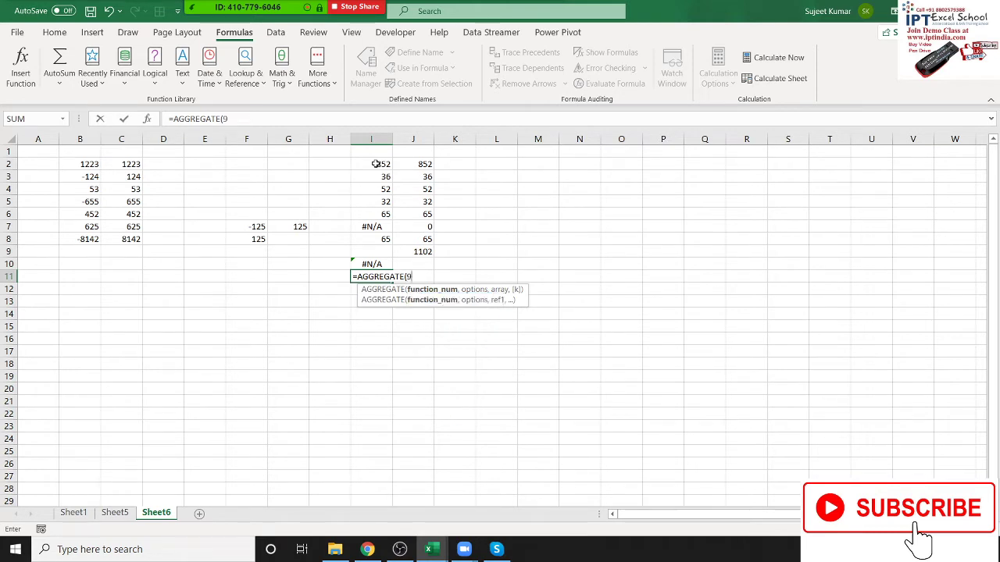
- Finish it with option 6 (ignore error values) over I2:I8, returning 1102, and review it
{"action": "type", "text": ","}
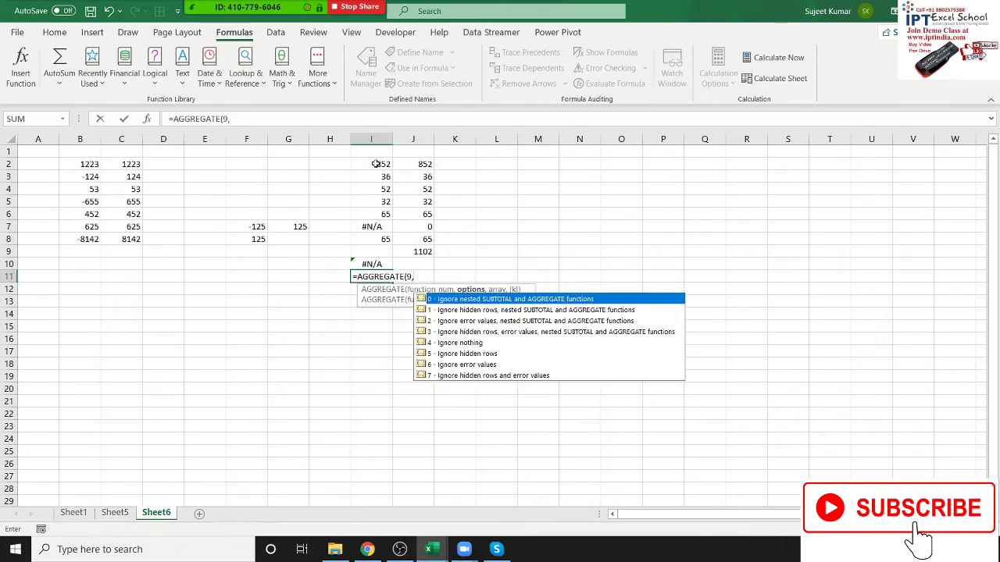
{"action": "key", "text": "Down"}
{"action": "key", "text": "Down"}
{"action": "key", "text": "Down"}
{"action": "key", "text": "Down"}
{"action": "key", "text": "Down"}
{"action": "key", "text": "Down"}
{"action": "key", "text": "Down"}
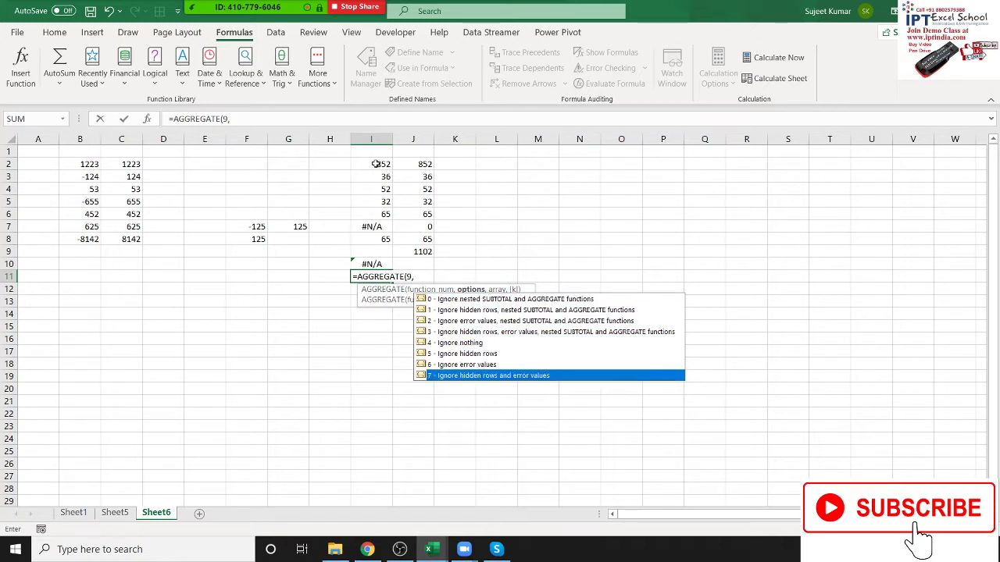
{"action": "key", "text": "Up"}
{"action": "key", "text": "Tab"}
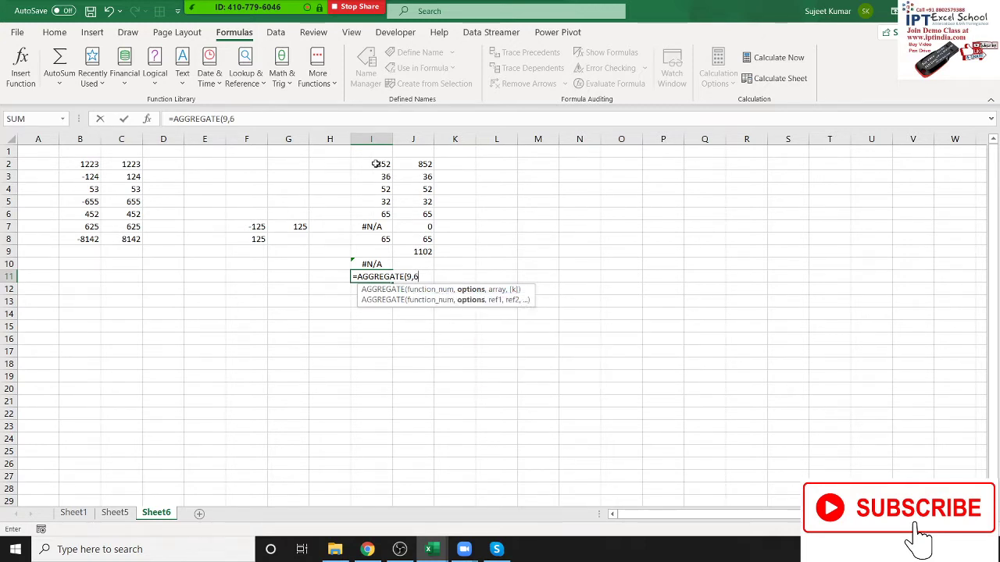
{"action": "type", "text": ","}
{"action": "key", "text": "Up"}
{"action": "key", "text": "Up"}
{"action": "key", "text": "Up"}
{"action": "key", "text": "ctrl+shift+Up"}
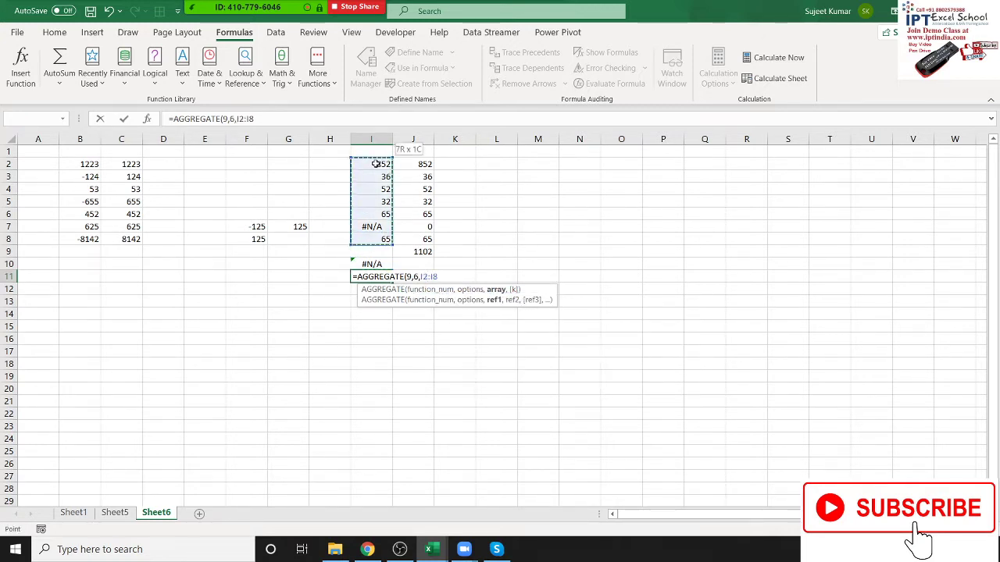
{"action": "key", "text": "Return"}
{"action": "key", "text": "Up"}
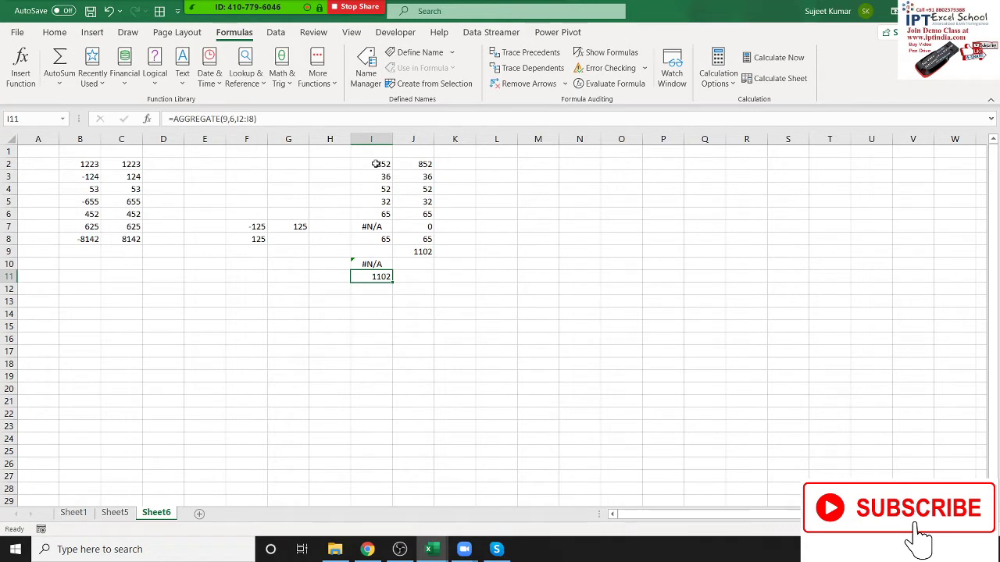
{"action": "key", "text": "F2"}
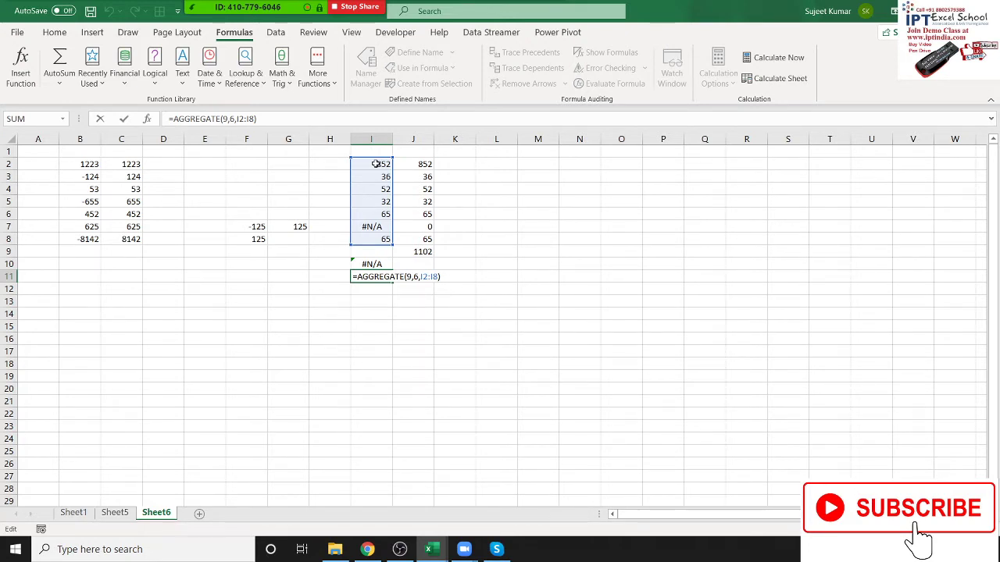
{"action": "key", "text": "Return"}
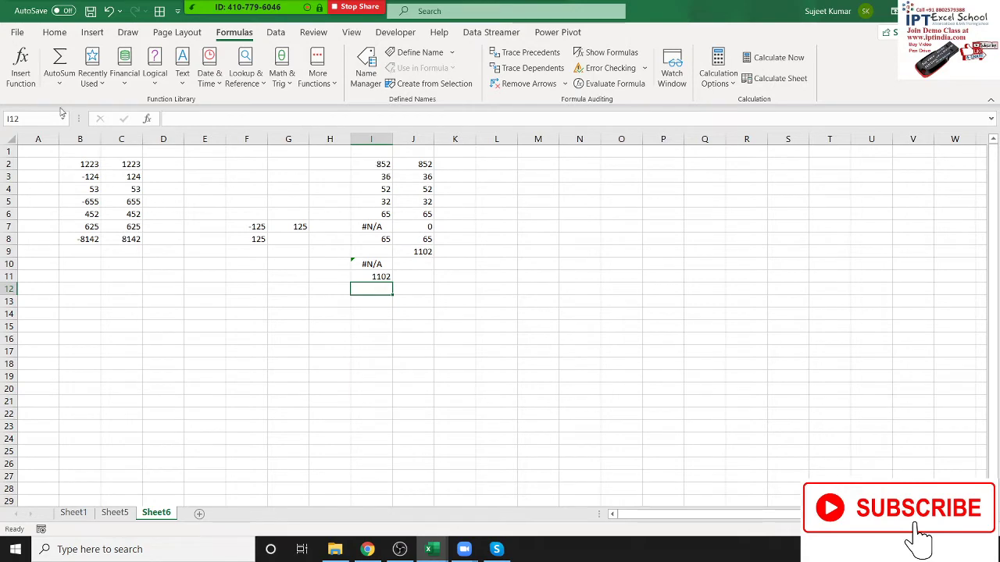
- Open the pinned Dashboard -1 workbook via File > Open
{"action": "left_click", "coordinate": [18, 34]}
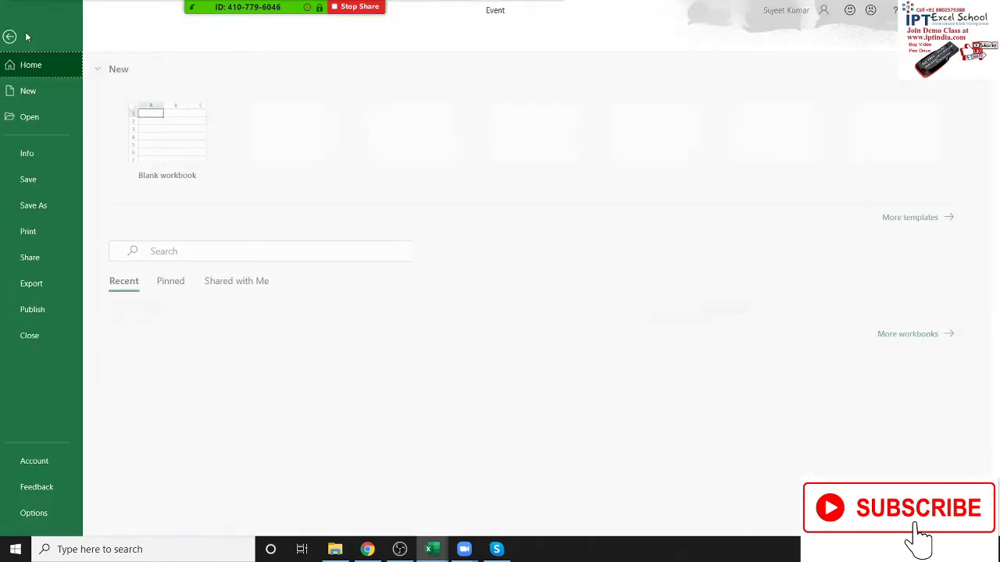
{"action": "left_click", "coordinate": [37, 125]}
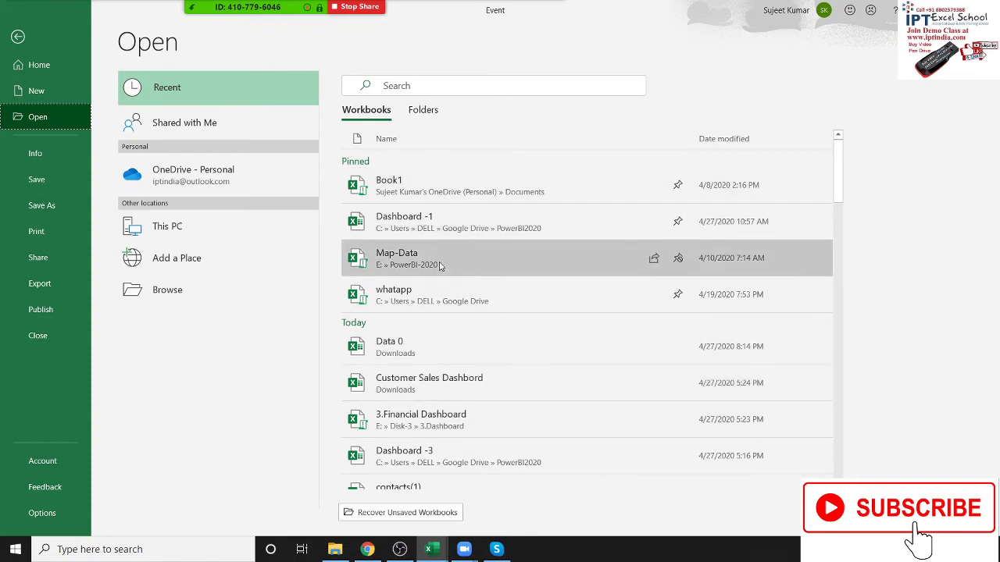
{"action": "left_click", "coordinate": [446, 231]}
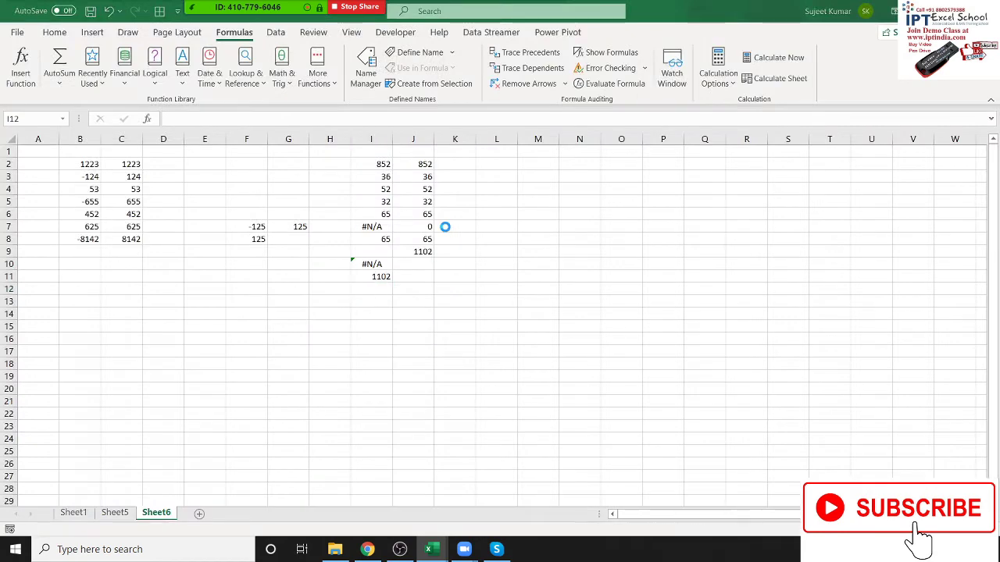
- On Sheet1, put a 'Total' label in G460 just below the data table
{"action": "left_click", "coordinate": [78, 514]}
{"action": "left_click", "coordinate": [266, 283]}
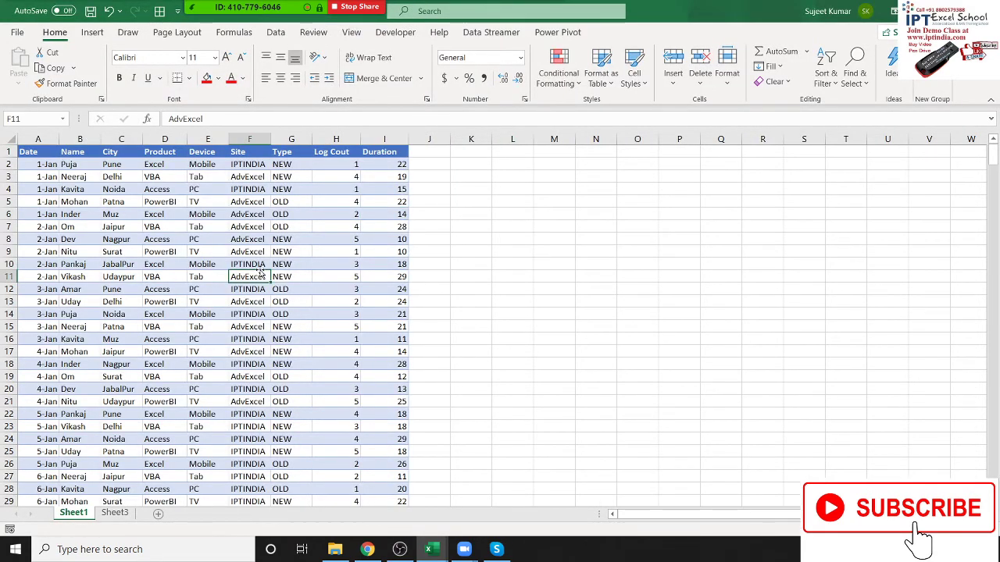
{"action": "key", "text": "ctrl+Down"}
{"action": "key", "text": "Down"}
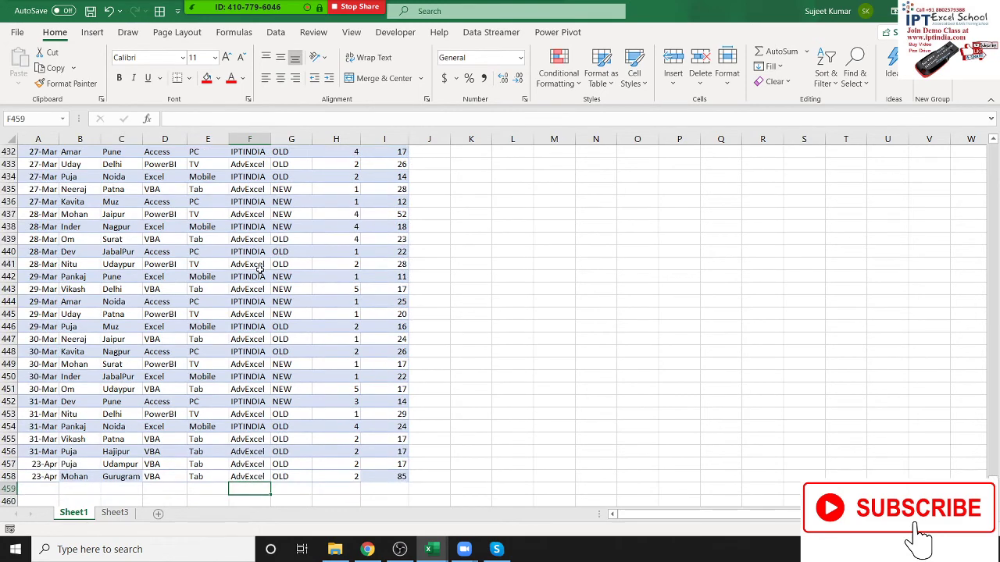
{"action": "key", "text": "Down"}
{"action": "key", "text": "Down"}
{"action": "key", "text": "Right"}
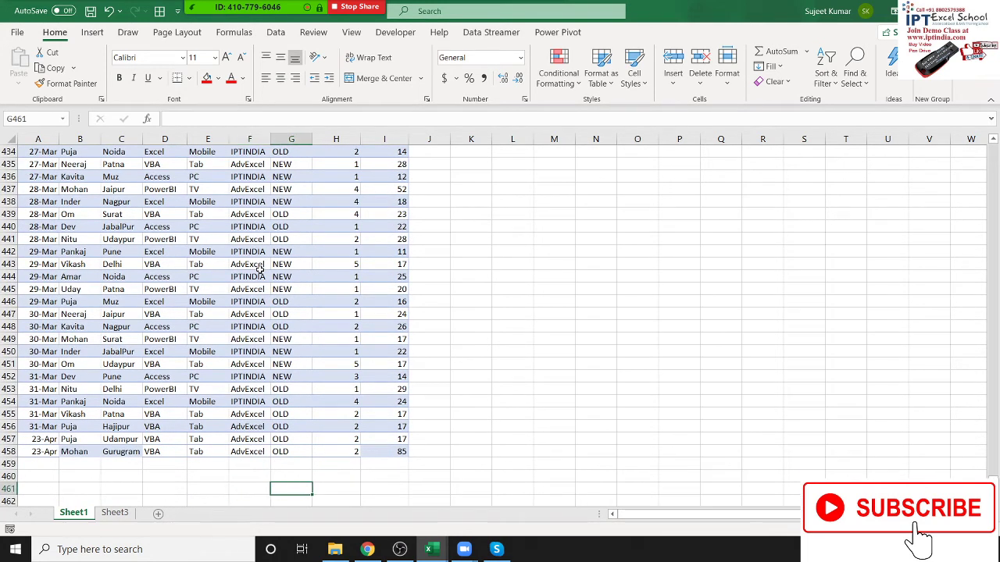
{"action": "key", "text": "Right"}
{"action": "key", "text": "Up"}
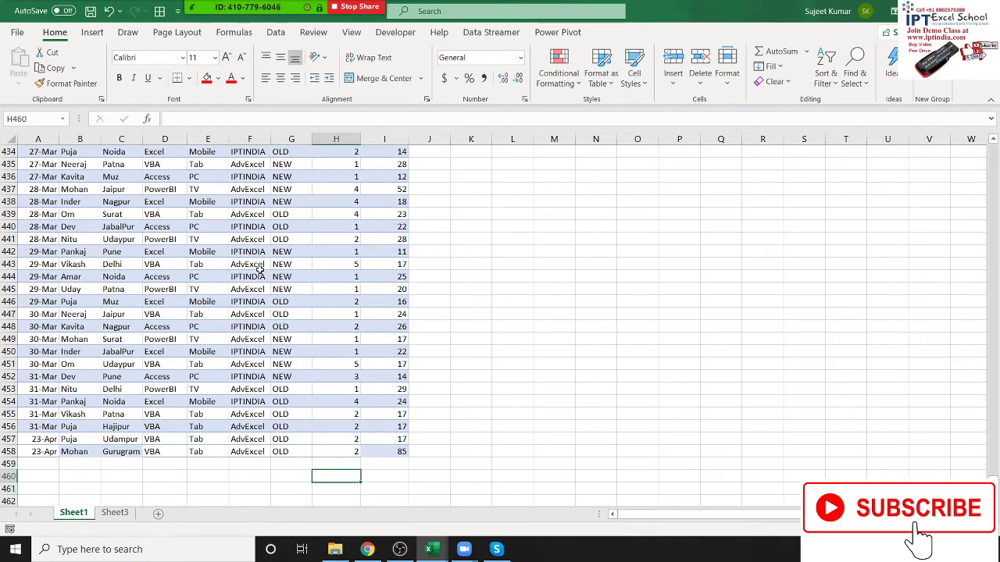
{"action": "key", "text": "Left"}
{"action": "type", "text": "="}
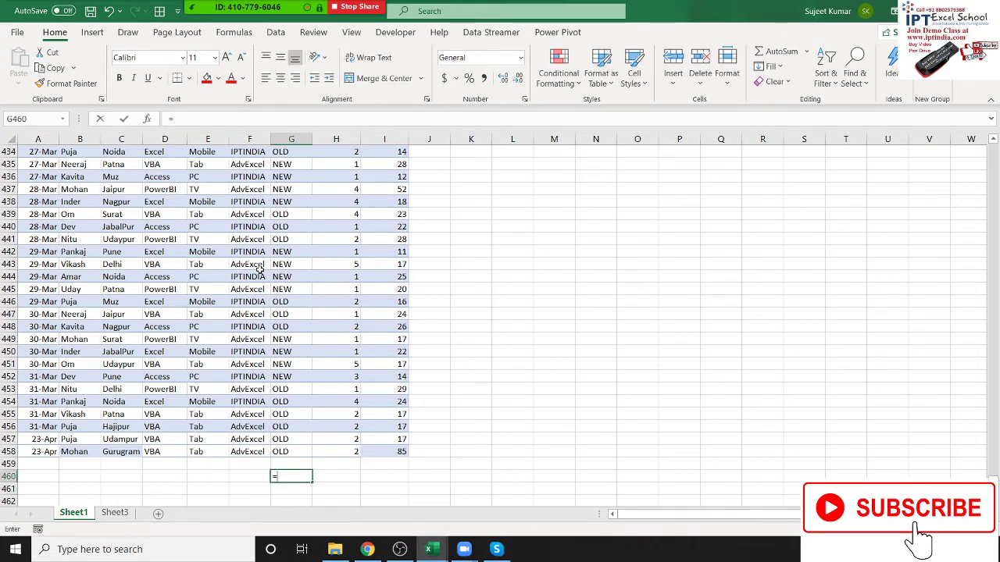
{"action": "type", "text": "sum"}
{"action": "key", "text": "Escape"}
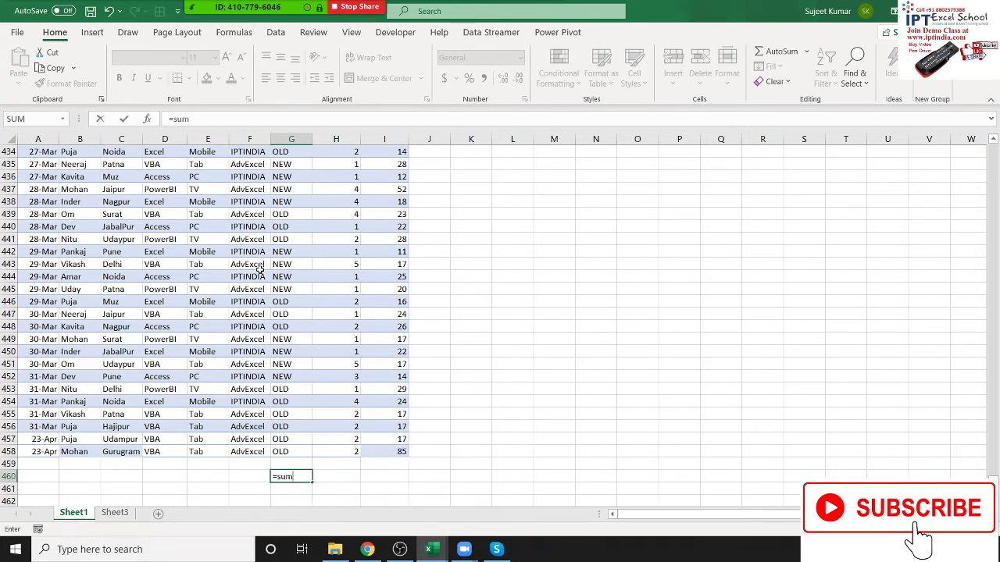
{"action": "key", "text": "Escape"}
{"action": "type", "text": "Tota"}
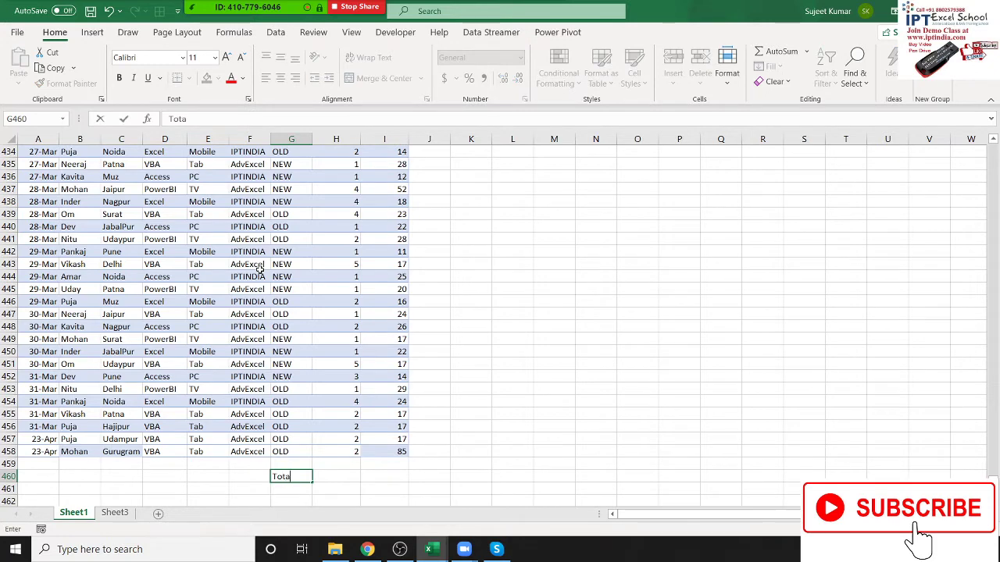
{"action": "type", "text": "l"}
{"action": "key", "text": "Tab"}
- Sum the Log Cout column data in H460, giving 1341
{"action": "type", "text": "=sum"}
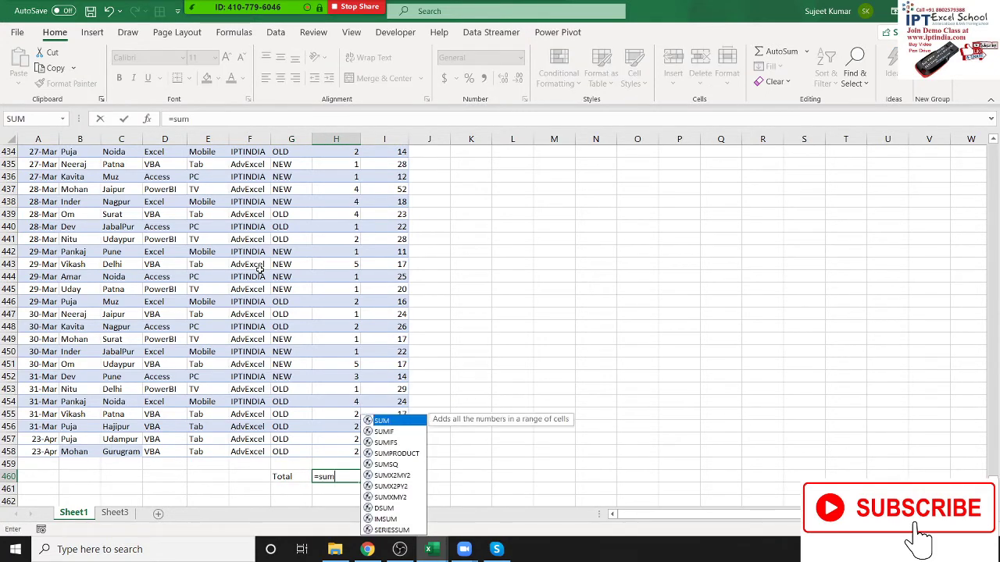
{"action": "key", "text": "Tab"}
{"action": "key", "text": "Up"}
{"action": "key", "text": "Up"}
{"action": "key", "text": "Up"}
{"action": "key", "text": "Down"}
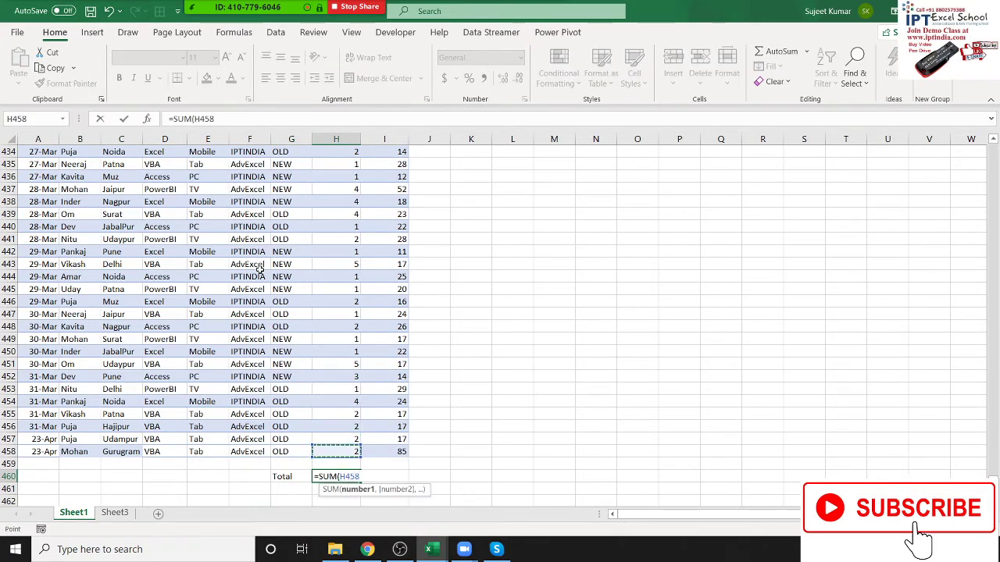
{"action": "key", "text": "ctrl+shift+Up"}
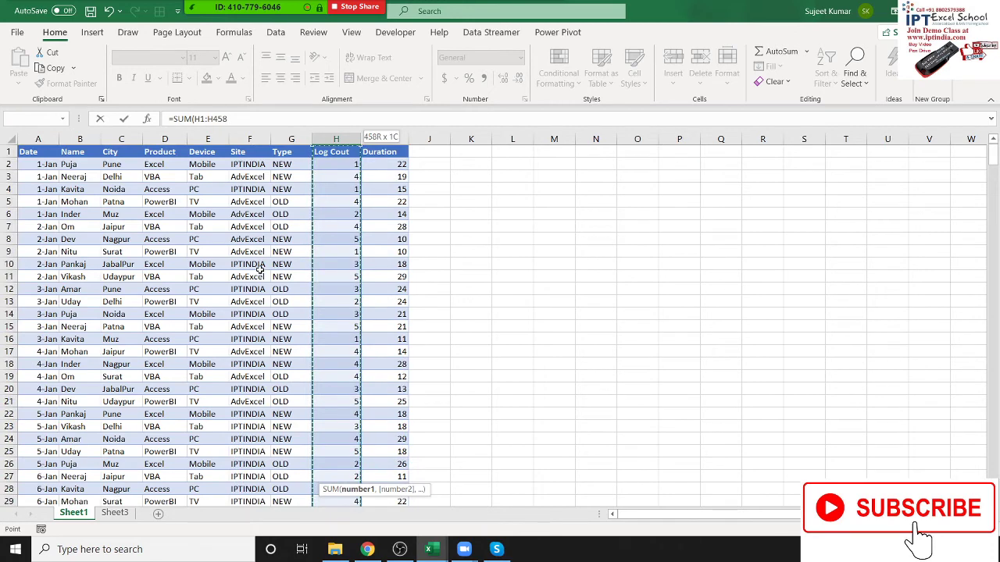
{"action": "key", "text": "shift+Down"}
{"action": "key", "text": "Return"}
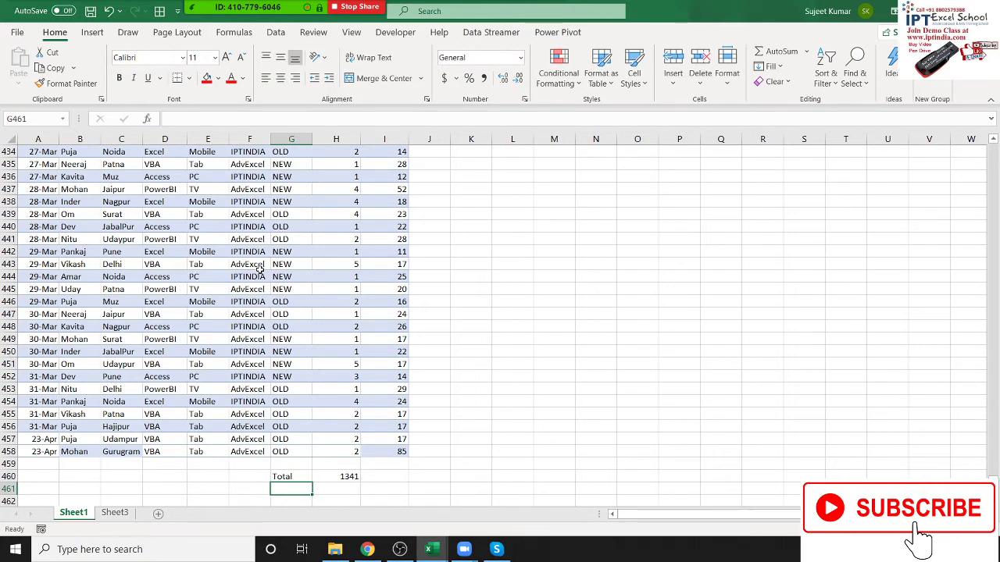
- Turn on AutoFilter across the table's header row with Ctrl+Shift+L
{"action": "key", "text": "ctrl+Up"}
{"action": "key", "text": "ctrl+Up"}
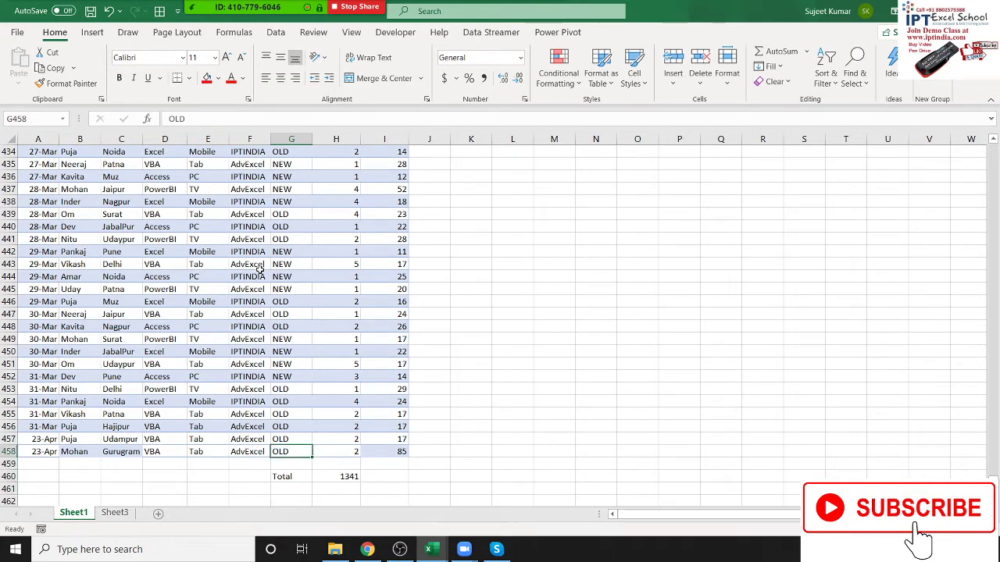
{"action": "key", "text": "ctrl+Up"}
{"action": "key", "text": "ctrl+shift+l"}
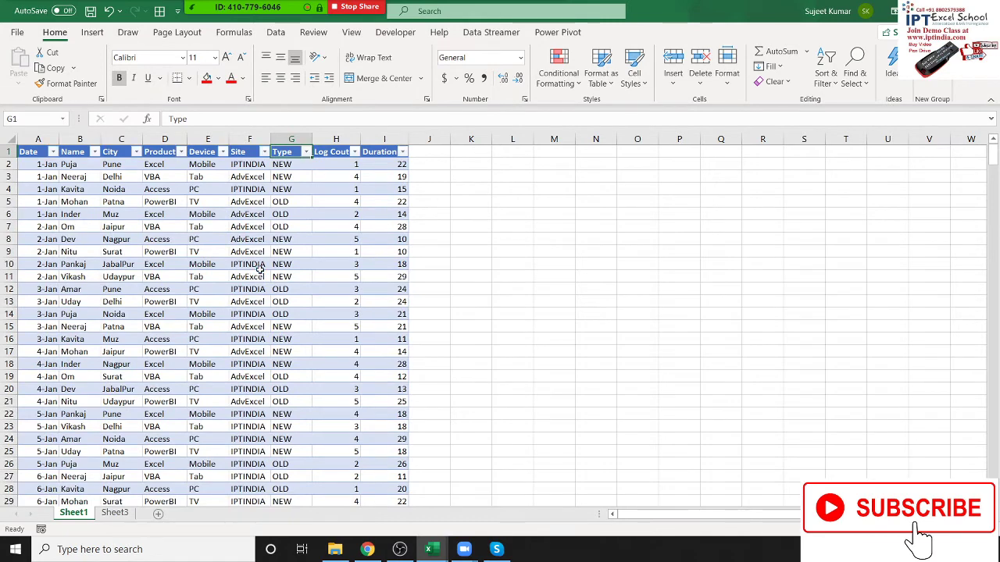
- Filter the City column to show only Delhi rows
{"action": "left_click", "coordinate": [117, 157]}
{"action": "left_click", "coordinate": [136, 151]}
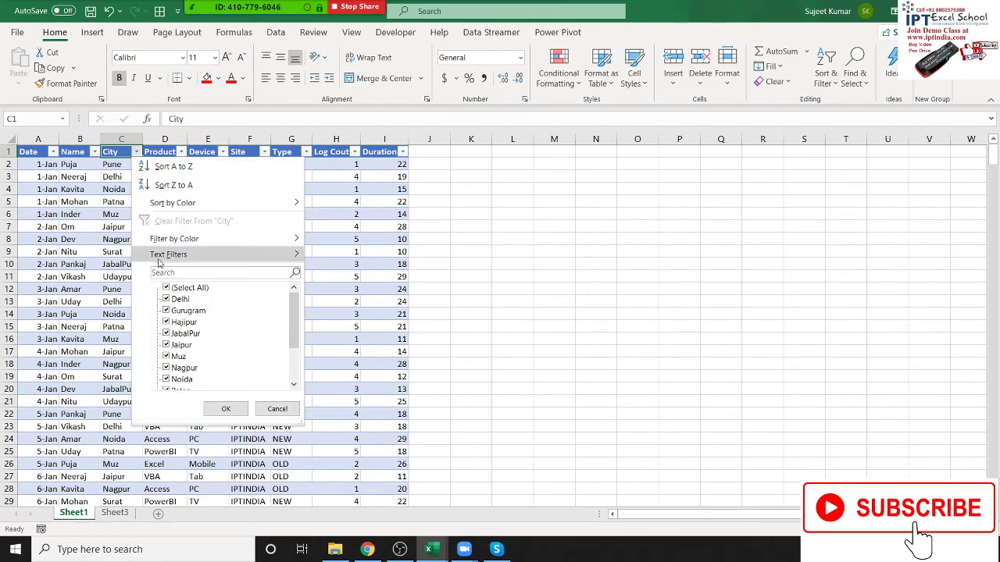
{"action": "left_click", "coordinate": [165, 287]}
{"action": "left_click", "coordinate": [166, 299]}
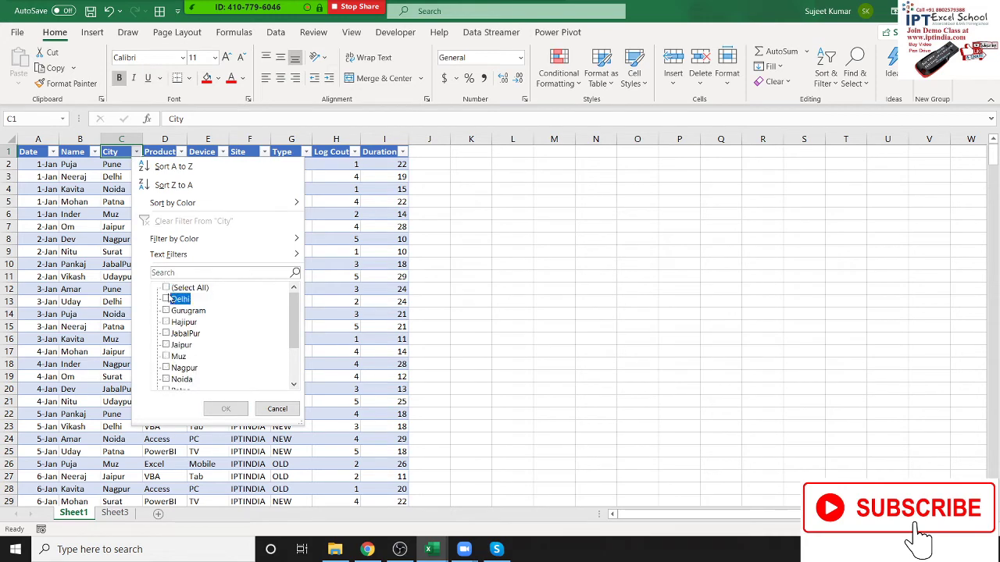
{"action": "left_click", "coordinate": [229, 408]}
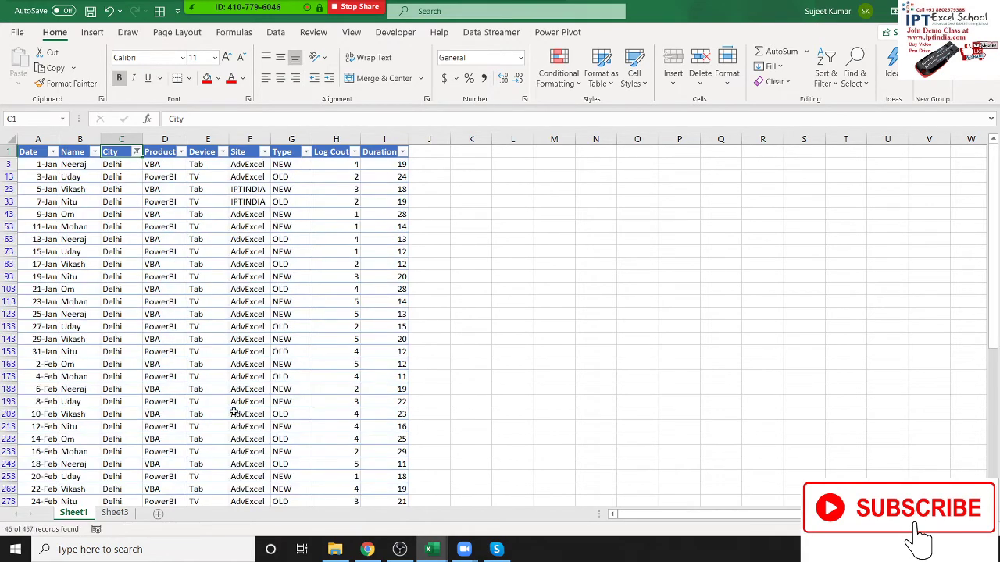
{"action": "key", "text": "ctrl+Down"}
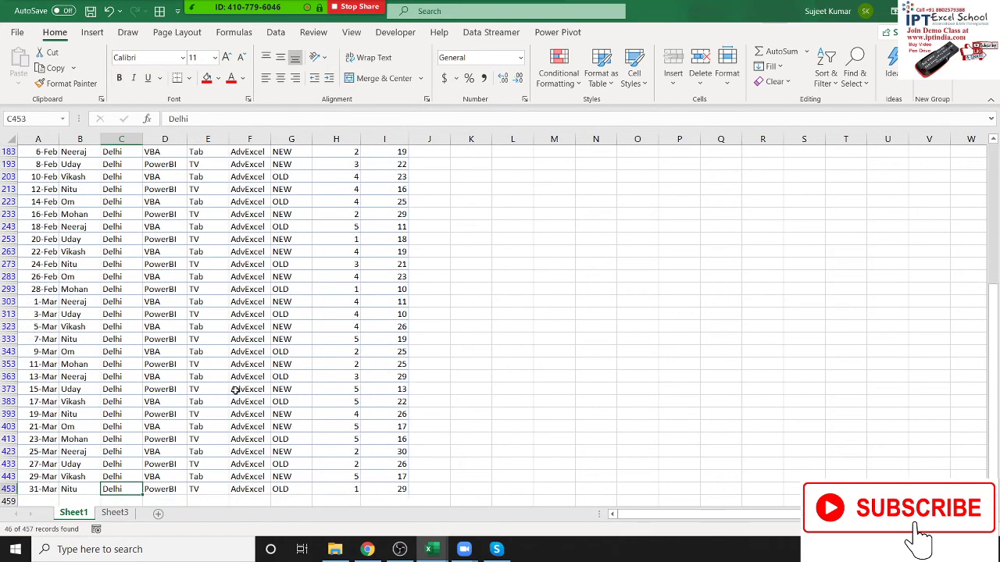
{"action": "key", "text": "ctrl+Up"}
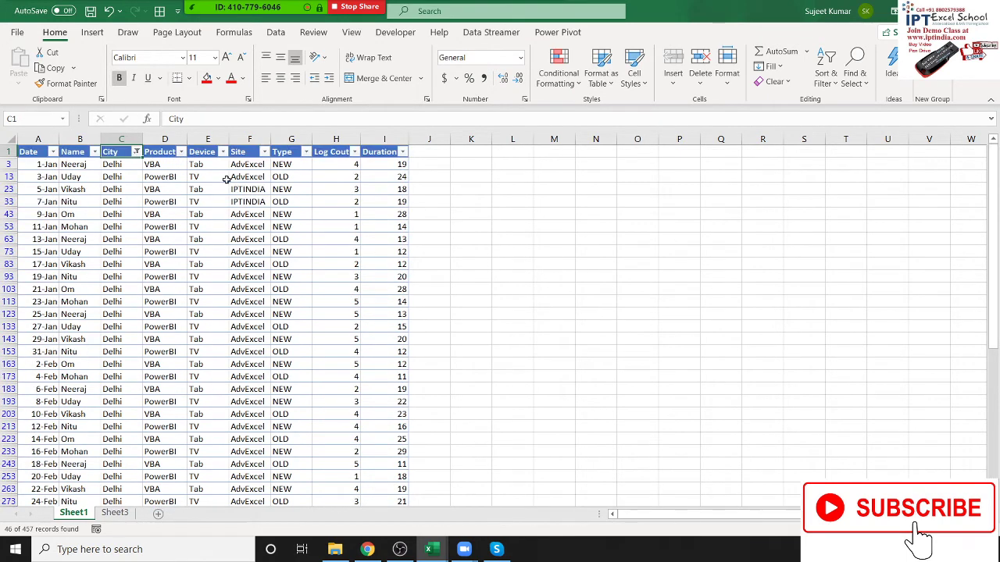
- Filter Type to NEW, confirm the SUM Total still reads 1341, then clear the filters
{"action": "left_click", "coordinate": [305, 151]}
{"action": "left_click", "coordinate": [335, 287]}
{"action": "left_click", "coordinate": [335, 299]}
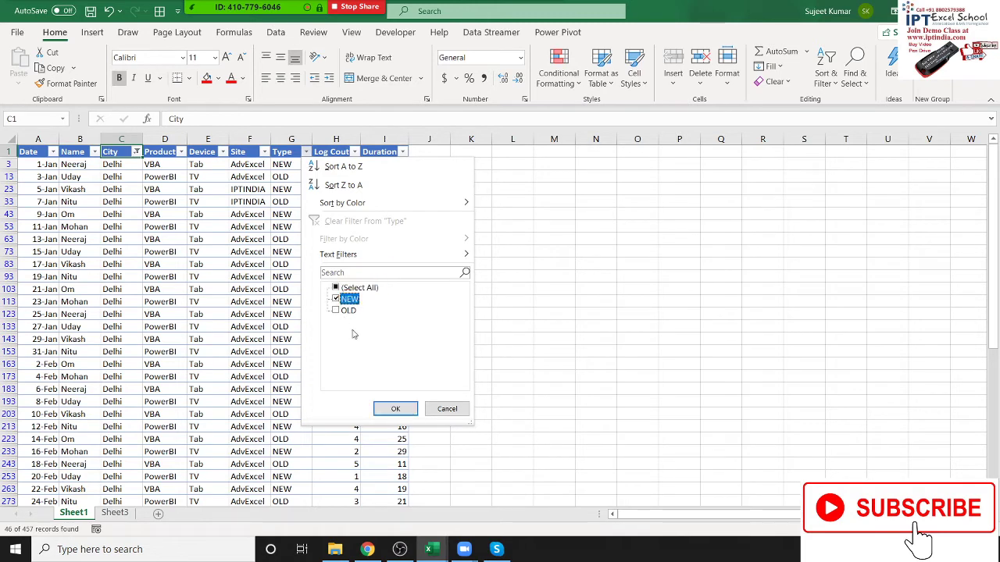
{"action": "left_click", "coordinate": [396, 407]}
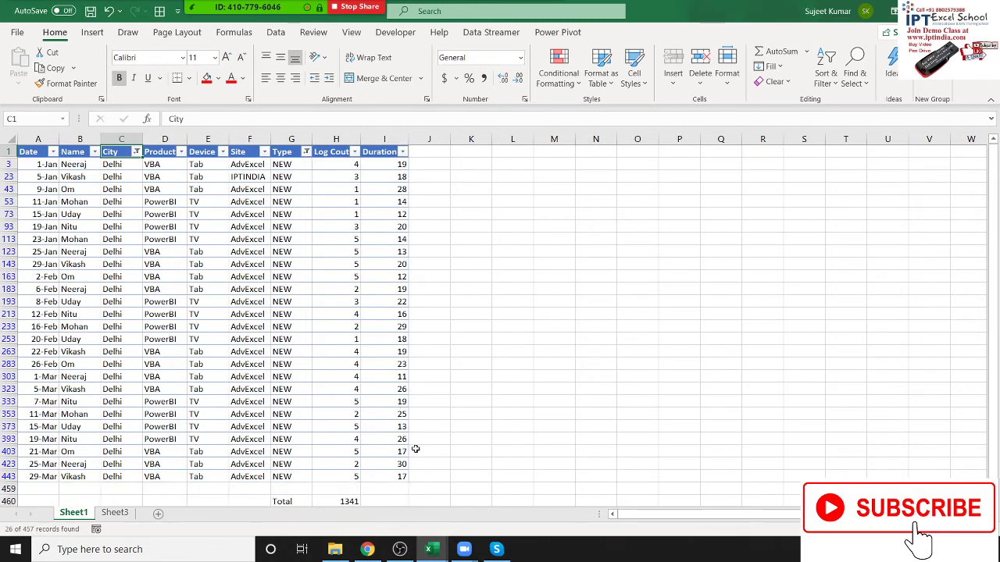
{"action": "scroll", "coordinate": [392, 453], "scroll_direction": "down", "scroll_amount": 1}
{"action": "left_click", "coordinate": [344, 478]}
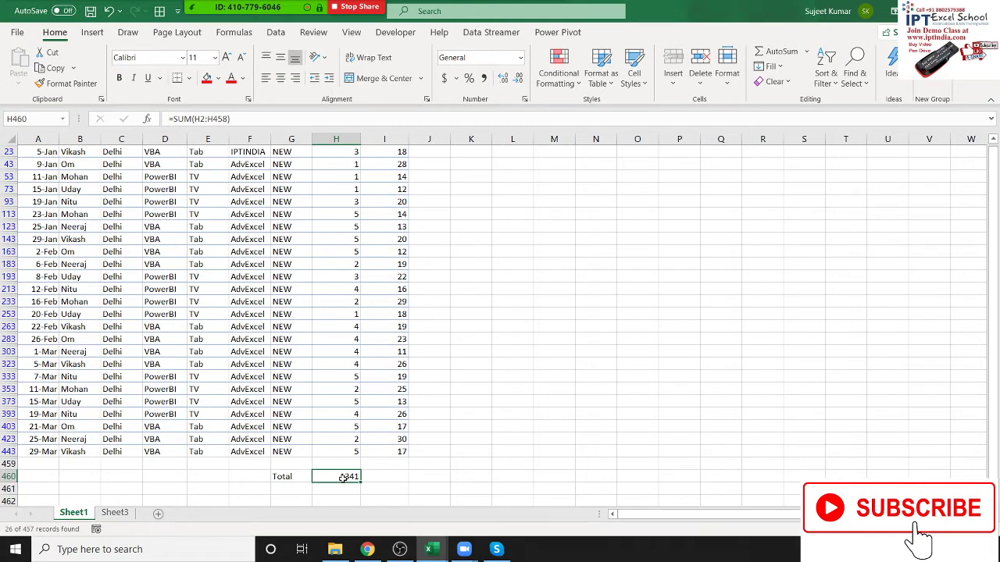
{"action": "key", "text": "ctrl+shift+l"}
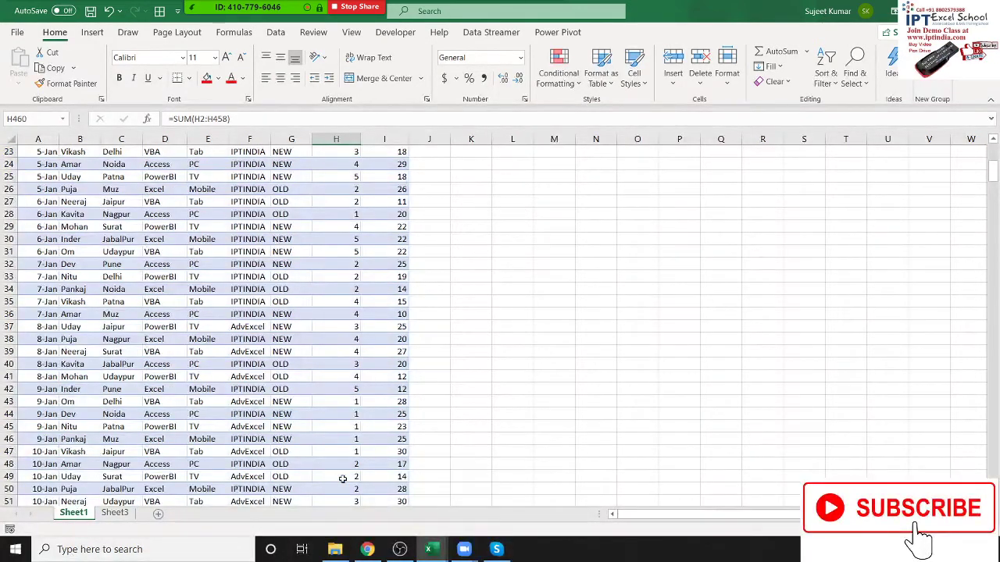
- In H462, start a SUBTOTAL formula using function 9 (SUM)
{"action": "key", "text": "ctrl+Down"}
{"action": "key", "text": "ctrl+Up"}
{"action": "key", "text": "Down"}
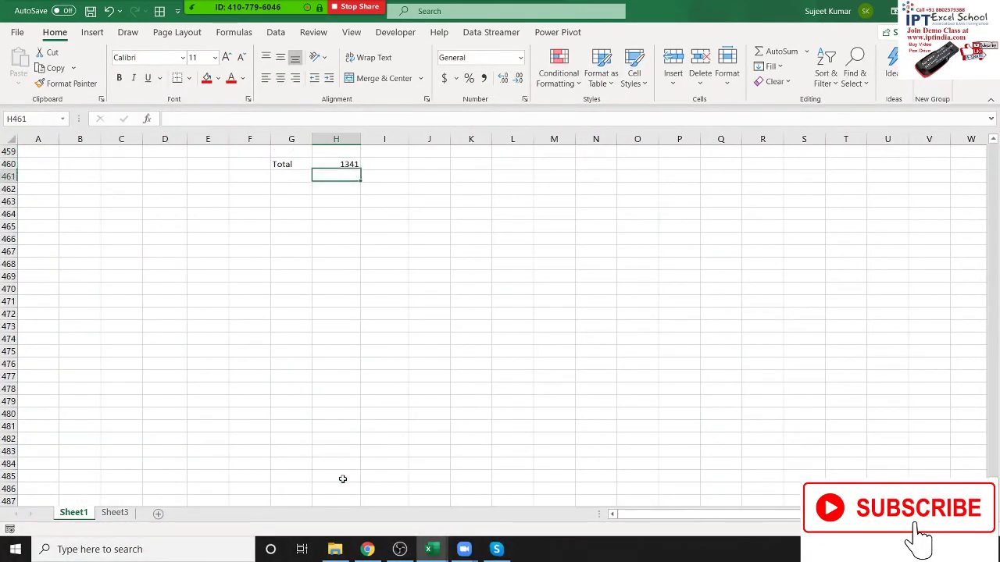
{"action": "key", "text": "Down"}
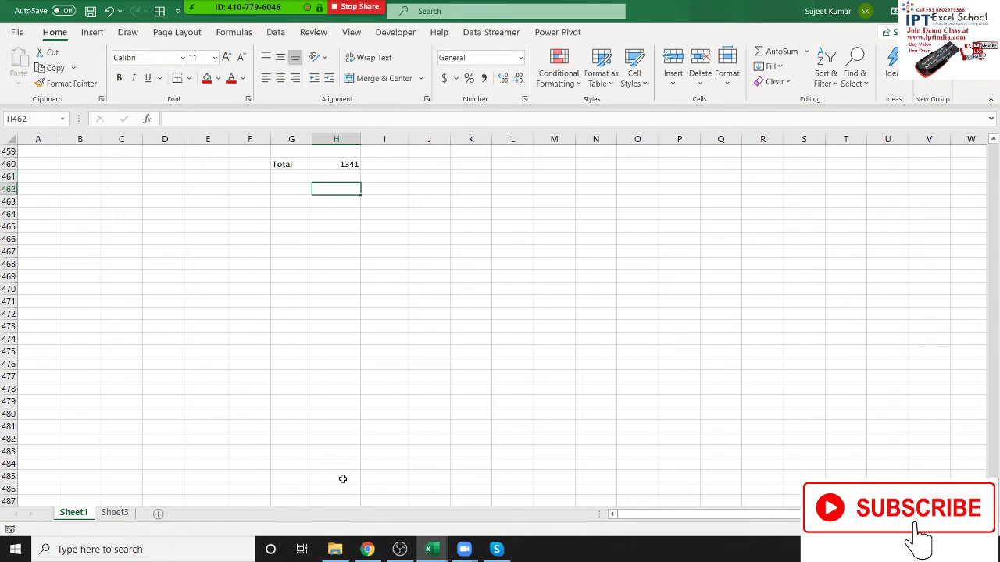
{"action": "type", "text": "=sub"}
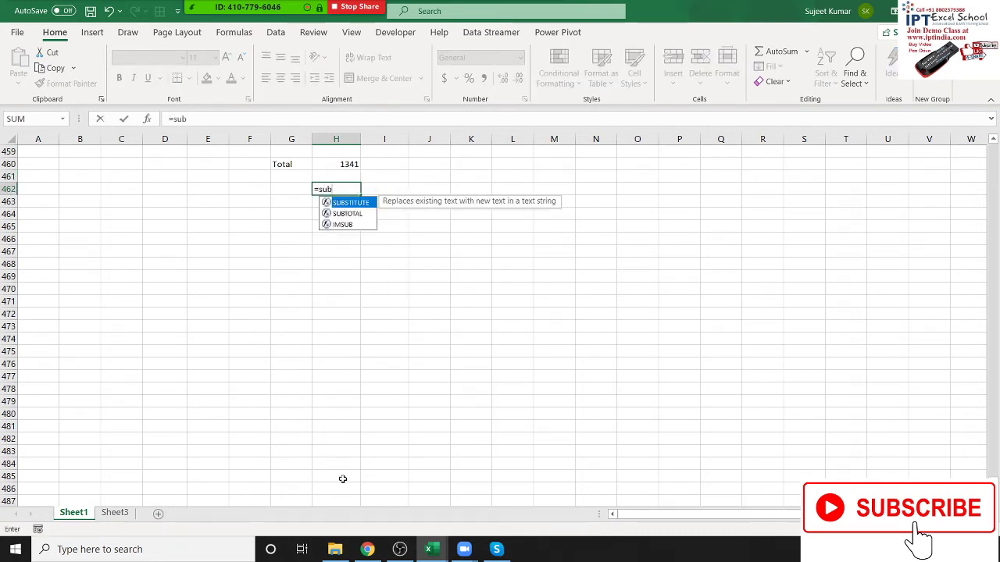
{"action": "key", "text": "Down"}
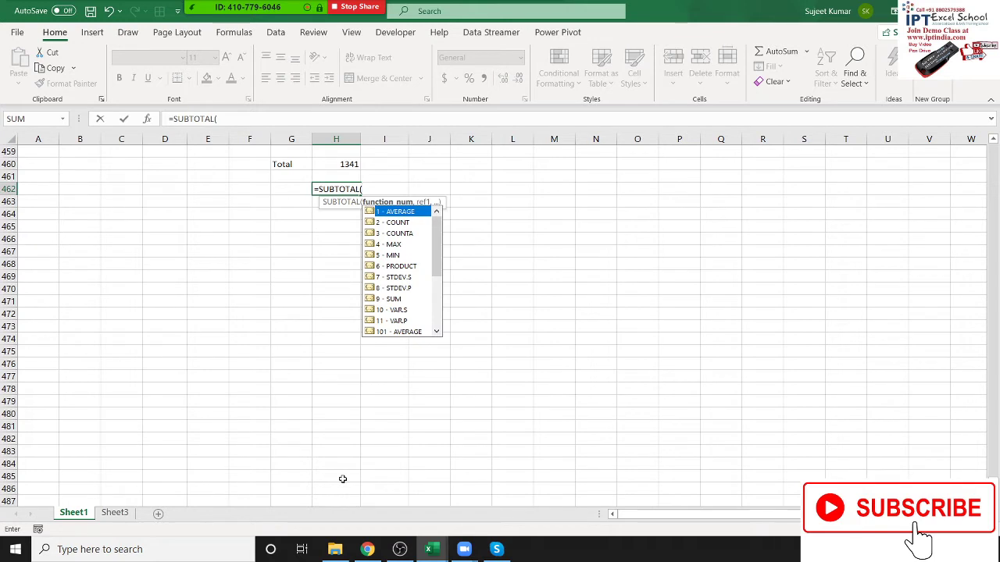
{"action": "key", "text": "Down"}
{"action": "key", "text": "Down"}
{"action": "key", "text": "Down"}
{"action": "key", "text": "Down"}
{"action": "key", "text": "Down"}
{"action": "key", "text": "Down"}
{"action": "key", "text": "Up"}
{"action": "key", "text": "Up"}
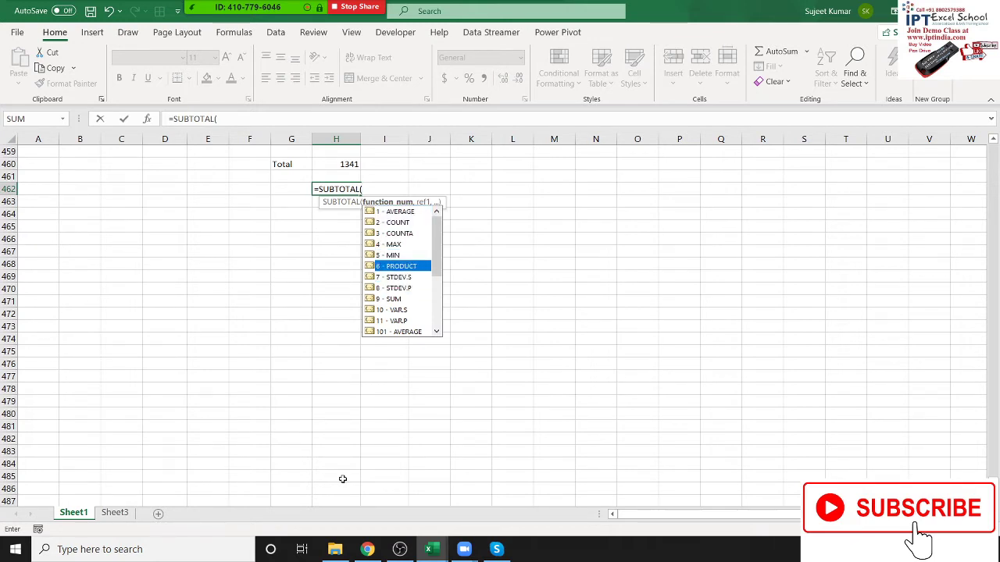
{"action": "key", "text": "Up"}
{"action": "key", "text": "Up"}
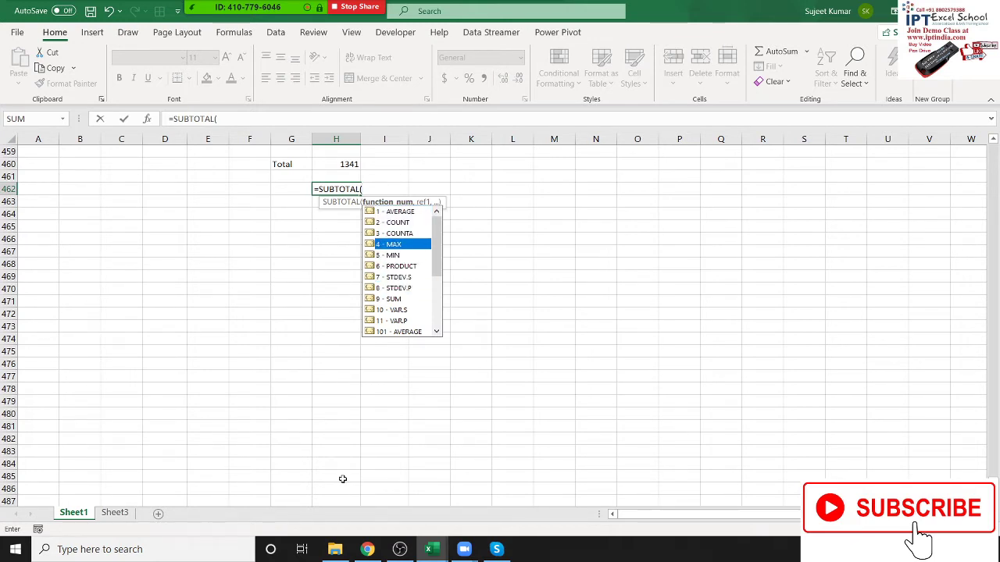
{"action": "key", "text": "Down"}
{"action": "key", "text": "Down"}
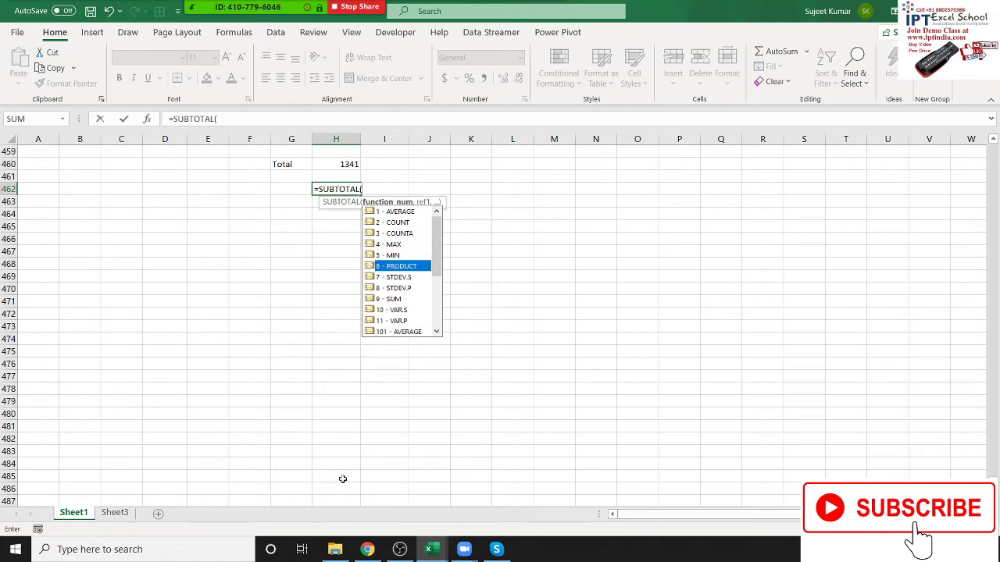
{"action": "key", "text": "Down"}
{"action": "key", "text": "Down"}
{"action": "key", "text": "Down"}
{"action": "key", "text": "Tab"}
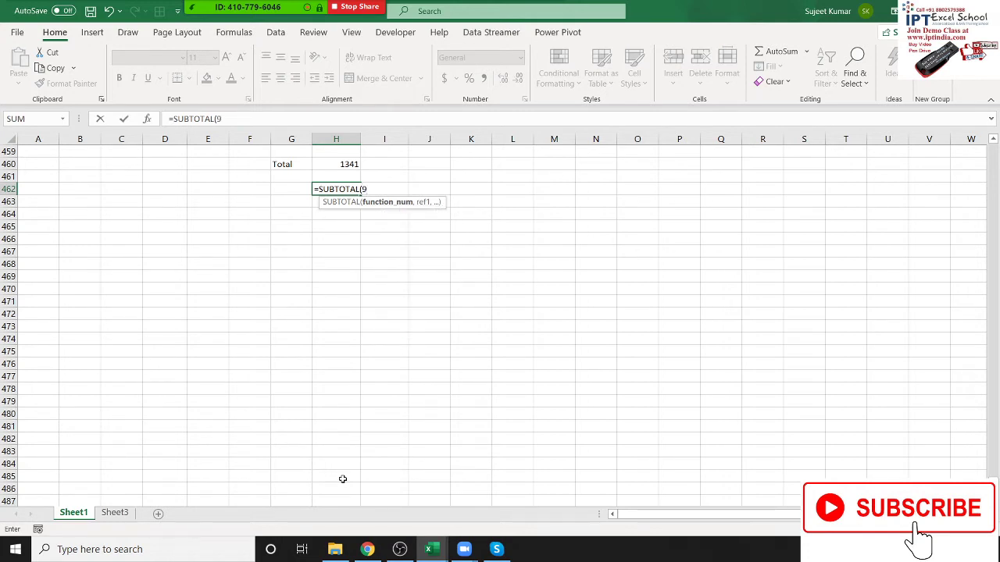
- Complete it as =SUBTOTAL(9,H2:H458), returning 1341 below the Total
{"action": "type", "text": ","}
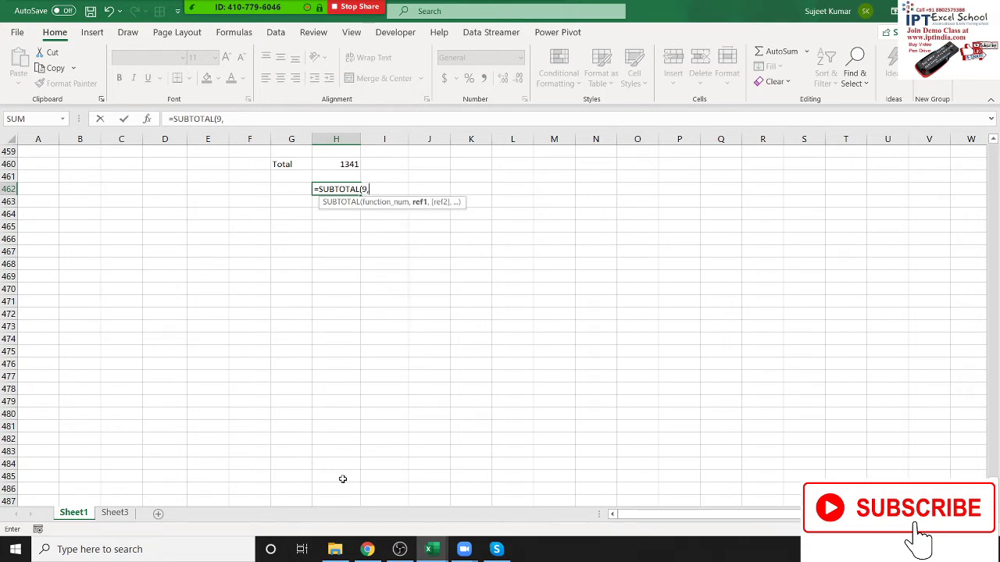
{"action": "key", "text": "Up"}
{"action": "key", "text": "Up"}
{"action": "key", "text": "Up"}
{"action": "key", "text": "Up"}
{"action": "key", "text": "Up"}
{"action": "key", "text": "Down"}
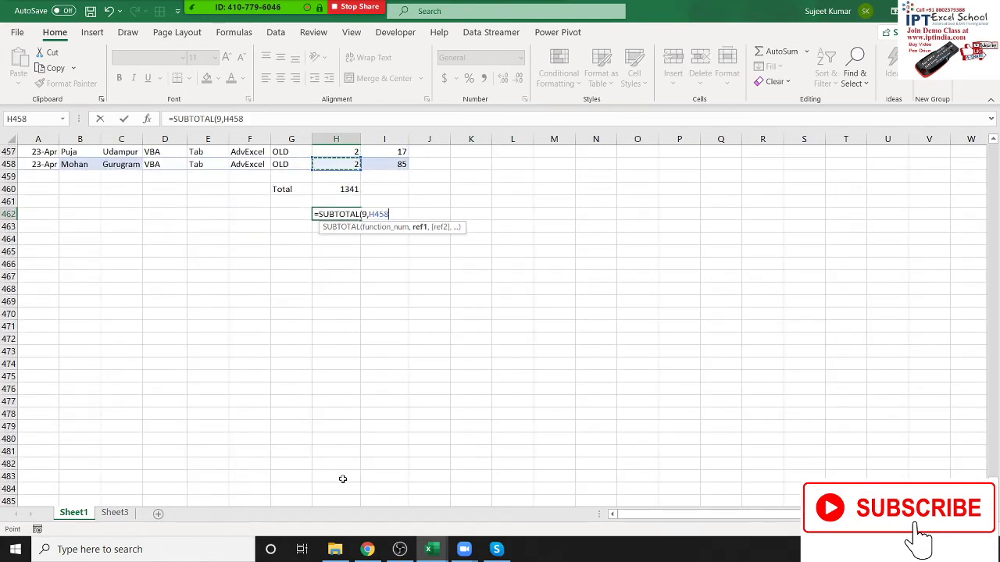
{"action": "key", "text": "ctrl+shift+Up"}
{"action": "key", "text": "shift+Down"}
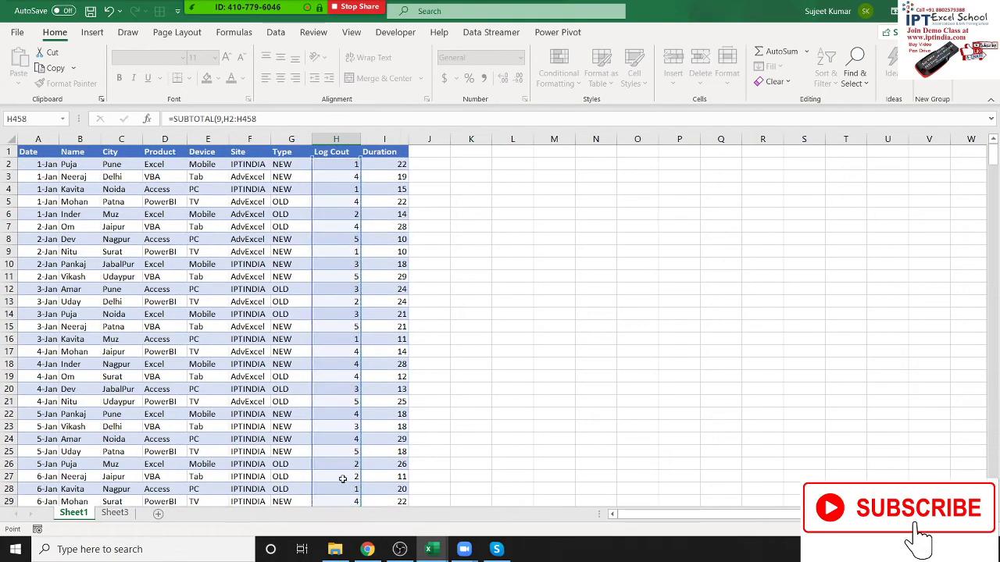
{"action": "key", "text": "Return"}
{"action": "key", "text": "Up"}
{"action": "key", "text": "Up"}
{"action": "key", "text": "Up"}
{"action": "key", "text": "Down"}
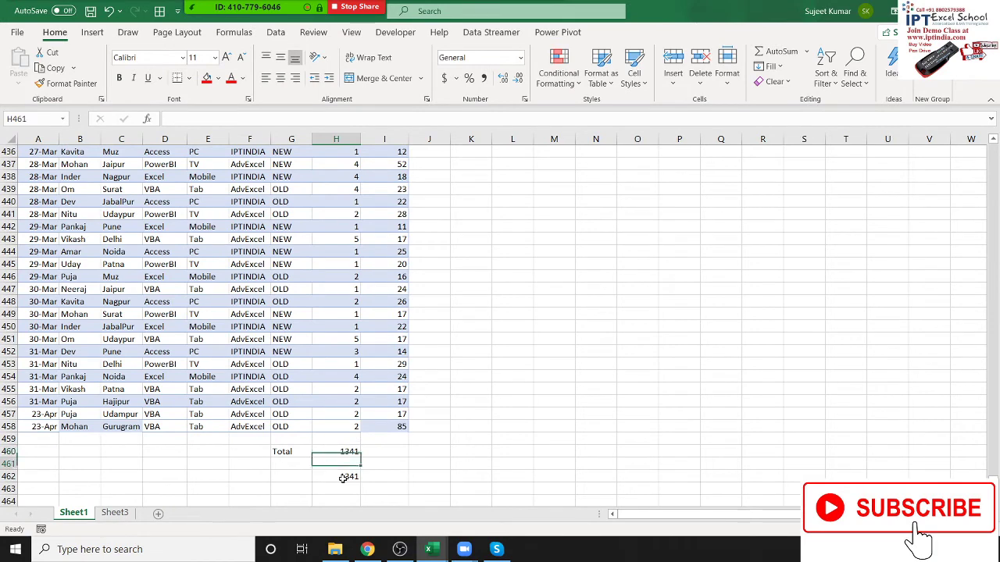
{"action": "key", "text": "Down"}
{"action": "key", "text": "ctrl+Up"}
{"action": "key", "text": "ctrl+Up"}
{"action": "key", "text": "ctrl+Up"}
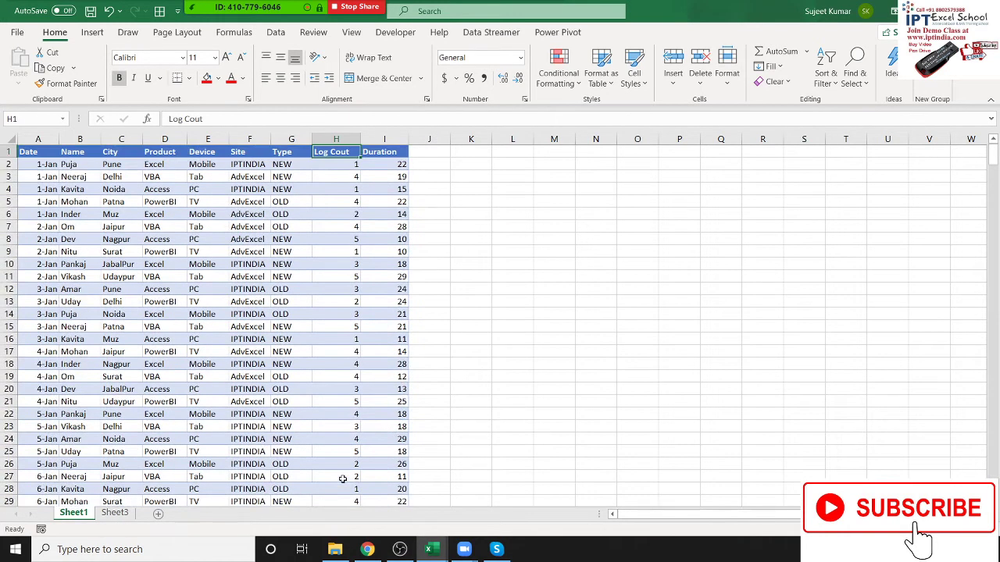
- Turn filters back on and filter City to Delhi only
{"action": "key", "text": "ctrl+shift+l"}
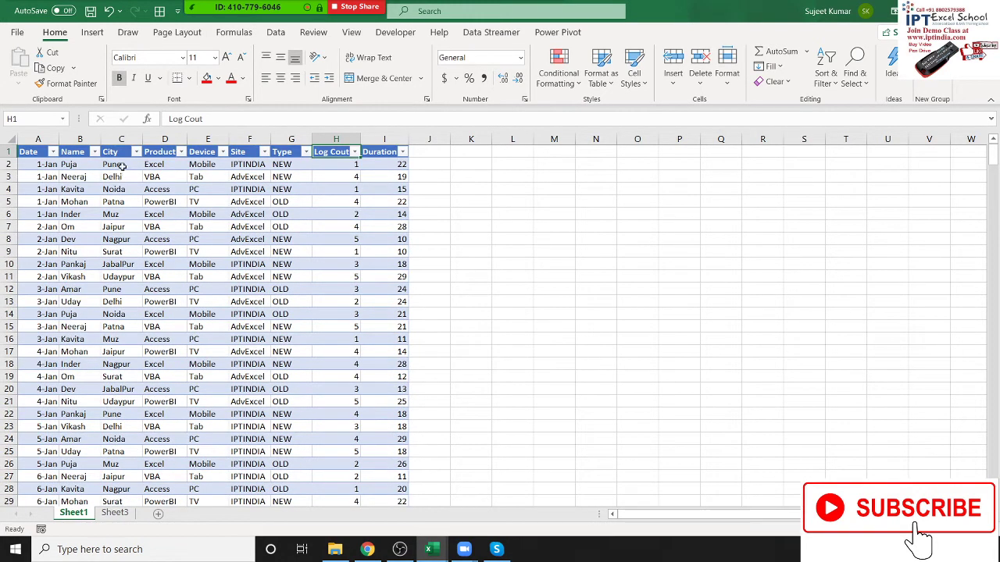
{"action": "left_click", "coordinate": [116, 152]}
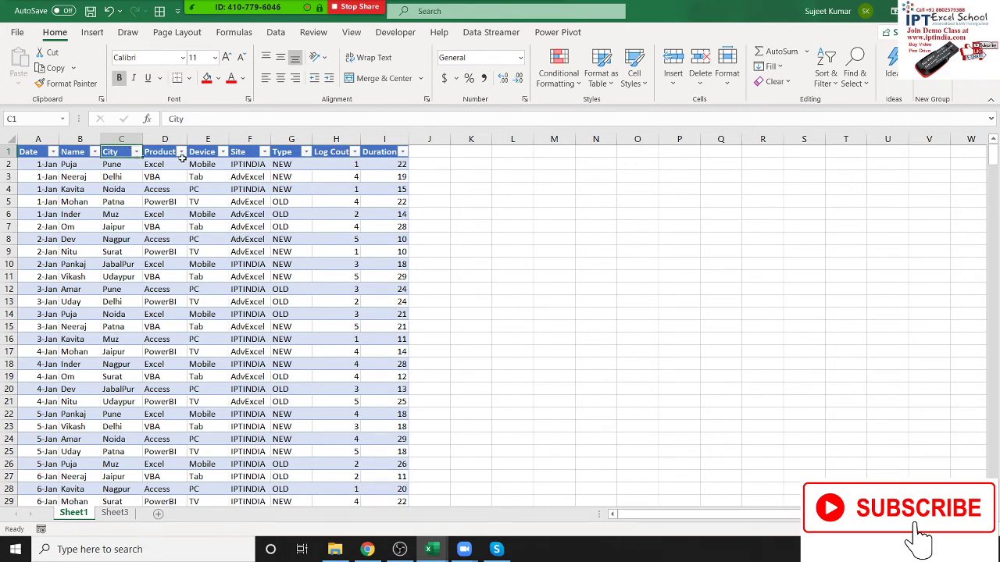
{"action": "left_click", "coordinate": [135, 151]}
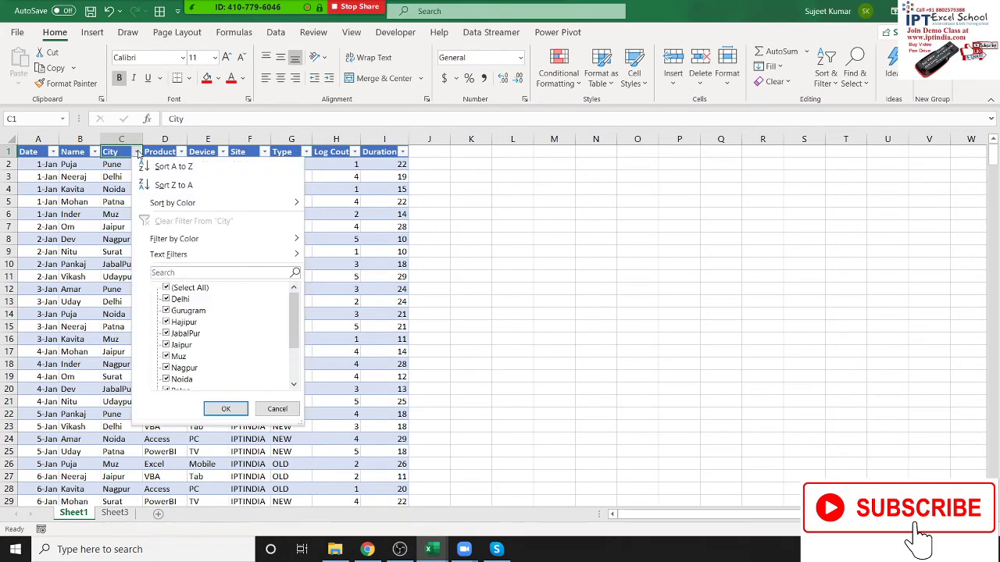
{"action": "left_click", "coordinate": [165, 288]}
{"action": "left_click", "coordinate": [166, 299]}
{"action": "left_click", "coordinate": [226, 409]}
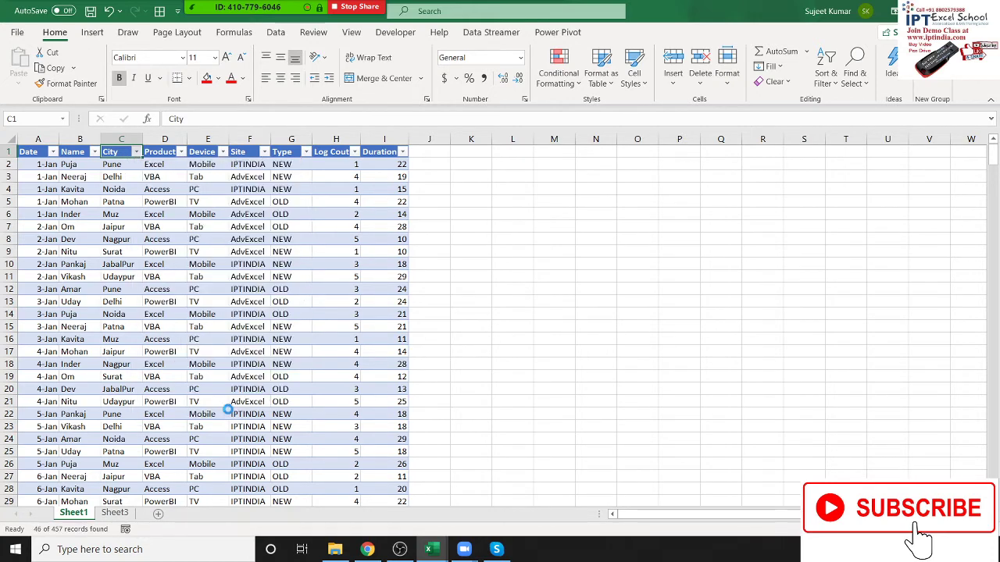
- Filter Type to OLD and compare: subtotal in H462 shows 63, Total stays 1341
{"action": "left_click", "coordinate": [305, 151]}
{"action": "left_click", "coordinate": [336, 300]}
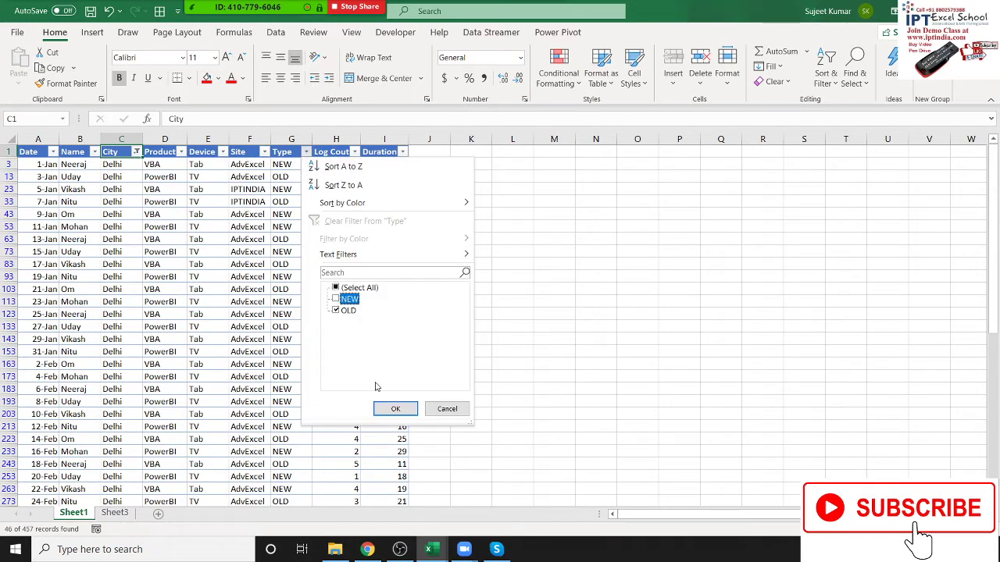
{"action": "left_click", "coordinate": [395, 408]}
{"action": "scroll", "coordinate": [367, 390], "scroll_direction": "down", "scroll_amount": 5}
{"action": "scroll", "coordinate": [359, 392], "scroll_direction": "down", "scroll_amount": 1}
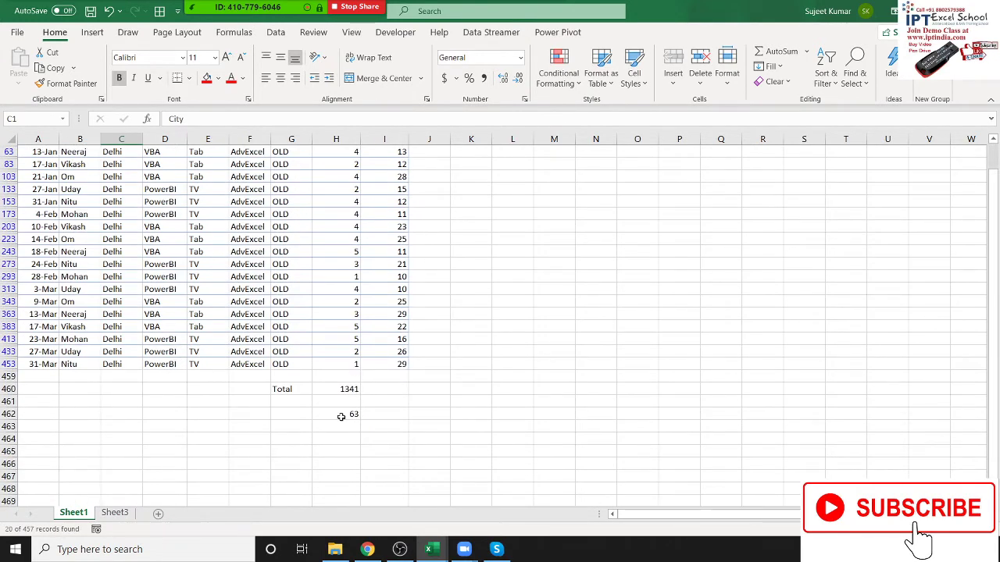
{"action": "left_click", "coordinate": [340, 414]}
{"action": "left_click", "coordinate": [347, 303]}
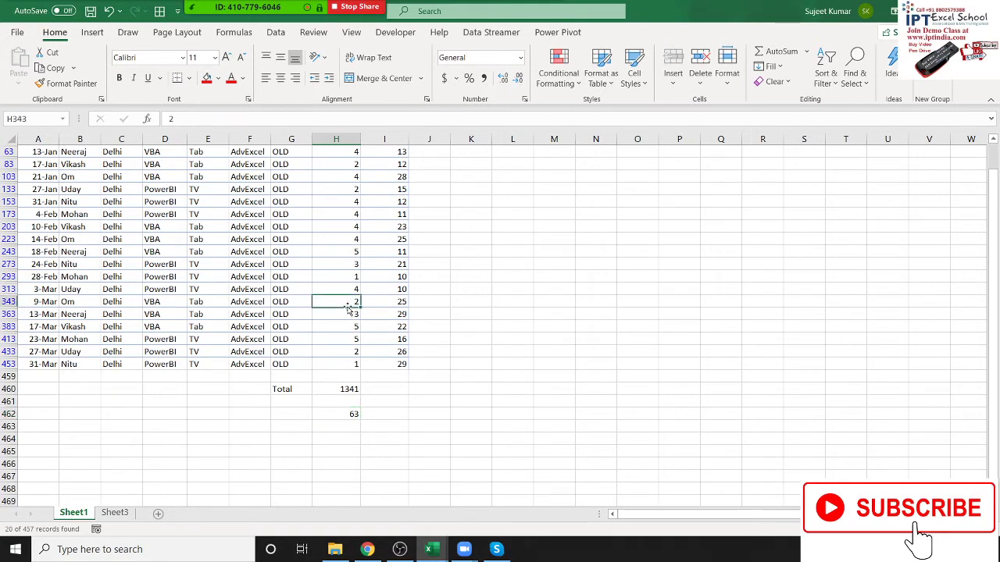
- Enter the invalid formula =nam in H343 so it shows #NAME?
{"action": "type", "text": "=an"}
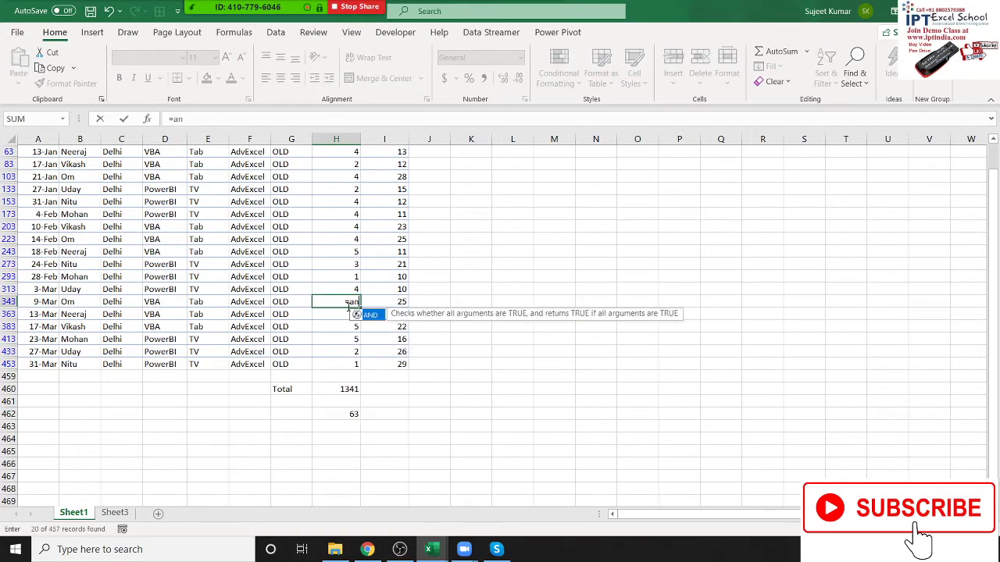
{"action": "key", "text": "BackSpace"}
{"action": "key", "text": "BackSpace"}
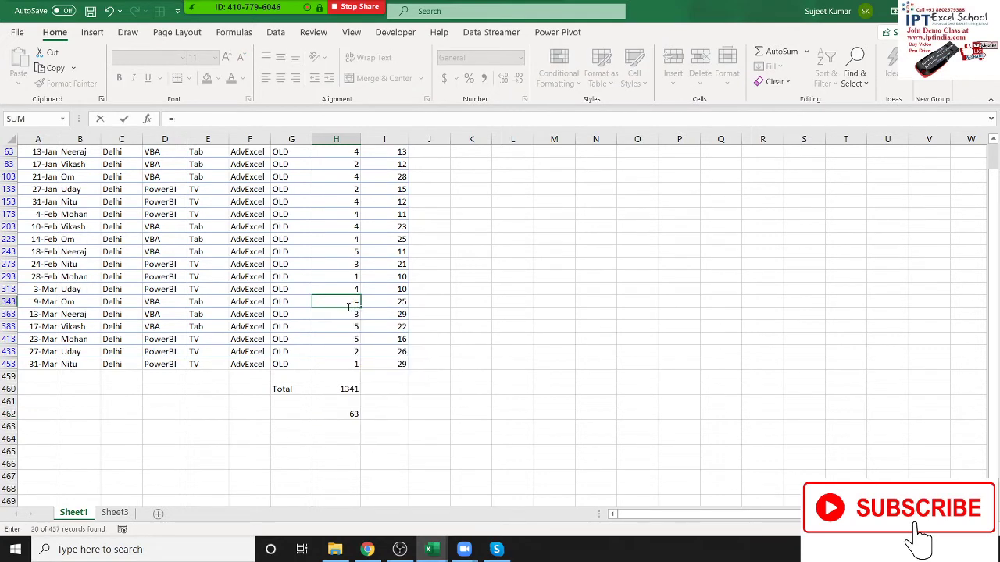
{"action": "type", "text": "nam"}
{"action": "key", "text": "Tab"}
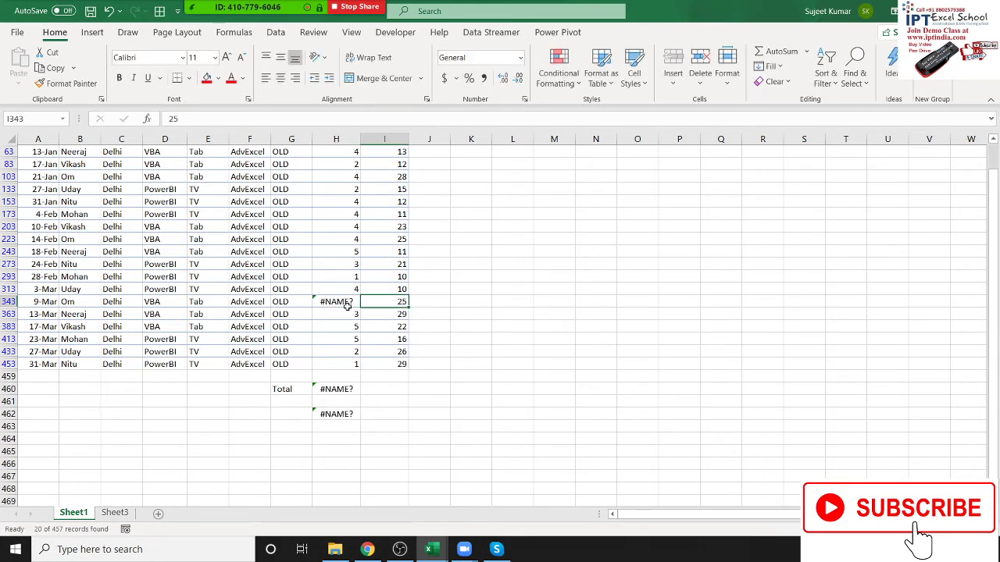
{"action": "left_click", "coordinate": [347, 305]}
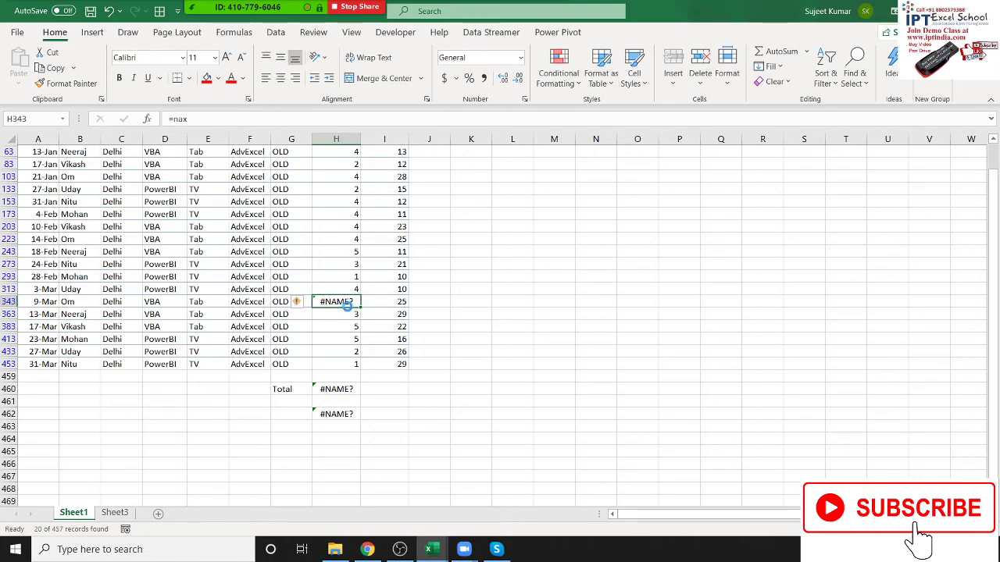
- Clear the filter and jump down to the totals, now both showing #NAME?
{"action": "key", "text": "ctrl+shift+l"}
{"action": "key", "text": "ctrl+Down"}
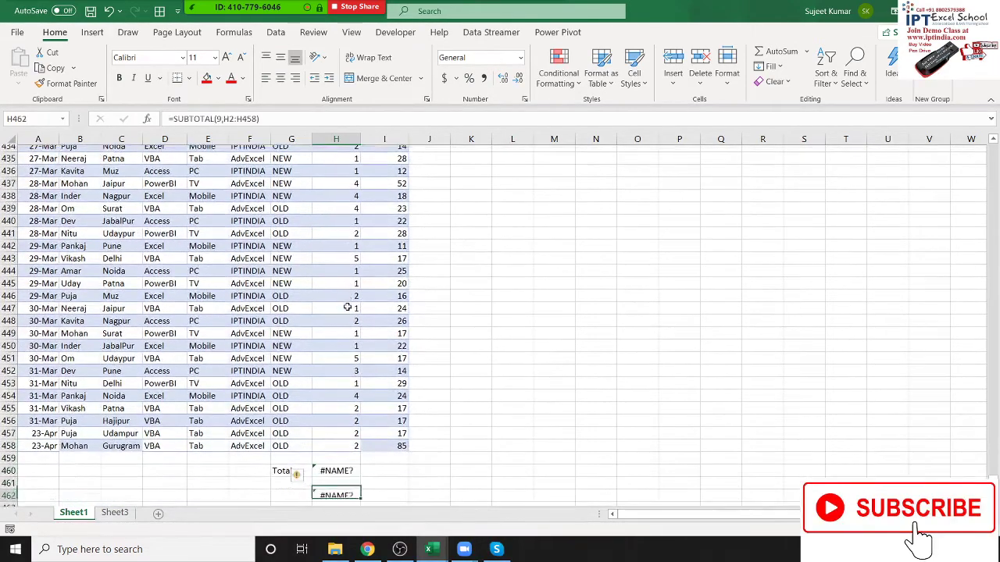
{"action": "key", "text": "Down"}
{"action": "key", "text": "Down"}
{"action": "key", "text": "Down"}
{"action": "key", "text": "Down"}
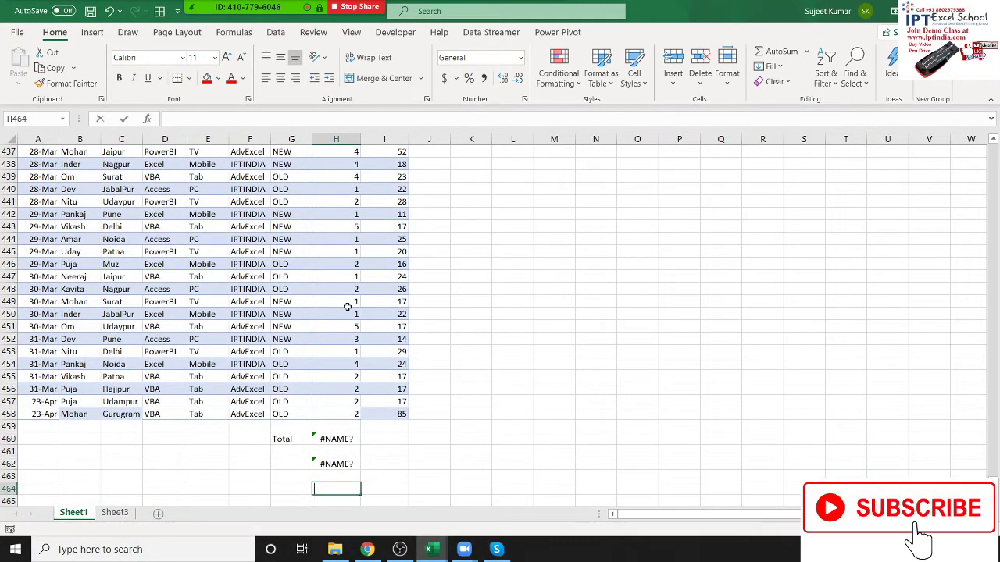
- In H464, start an AGGREGATE formula with function 9 (SUM)
{"action": "type", "text": "=ag"}
{"action": "key", "text": "Tab"}
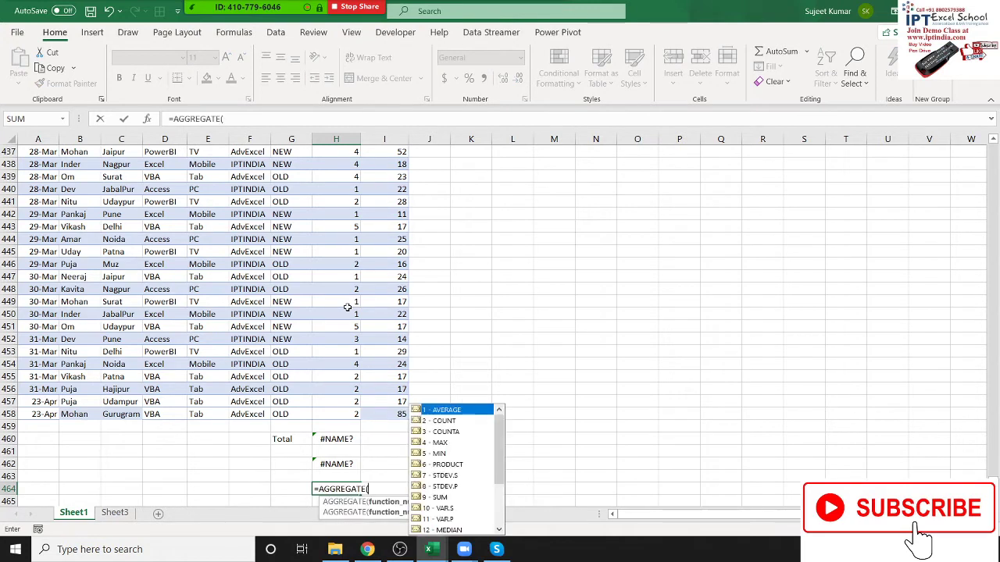
{"action": "key", "text": "Down"}
{"action": "key", "text": "Down"}
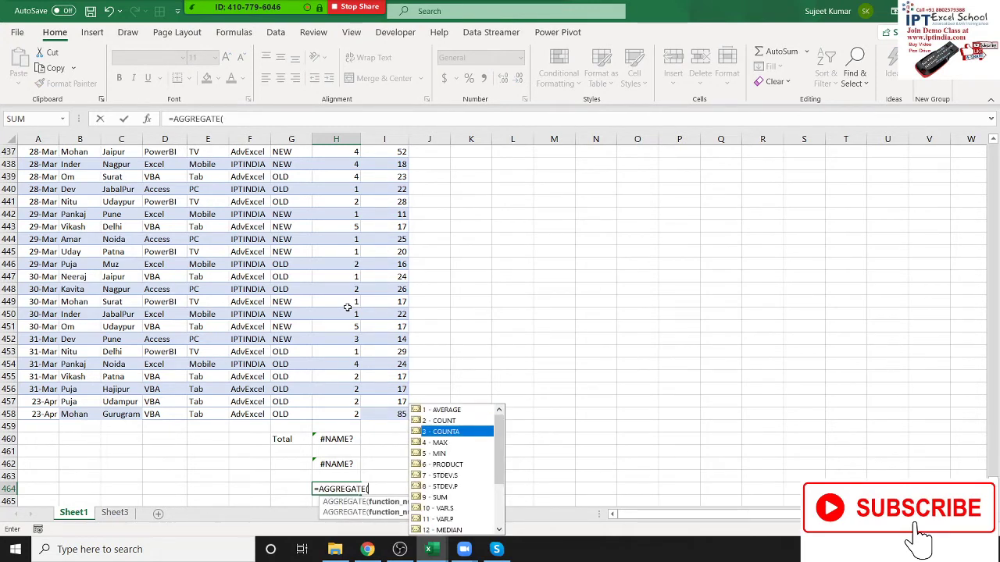
{"action": "key", "text": "Down"}
{"action": "key", "text": "Down"}
{"action": "key", "text": "Down"}
- Add option 7 (ignore hidden rows and errors) over H2:H458, giving 1339
{"action": "key", "text": "Down"}
{"action": "key", "text": "Down"}
{"action": "key", "text": "Down"}
{"action": "key", "text": "Tab"}
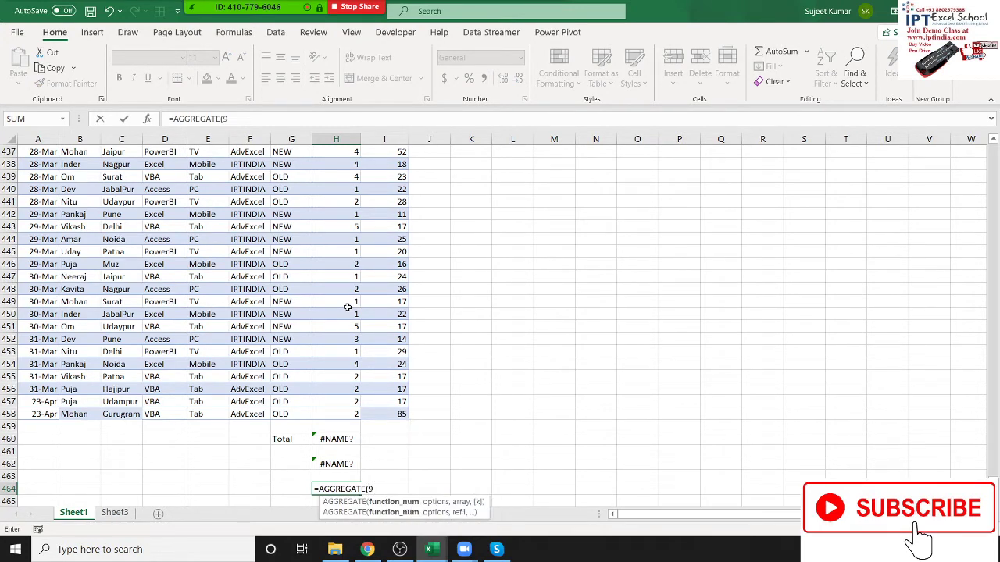
{"action": "type", "text": ","}
{"action": "key", "text": "Down"}
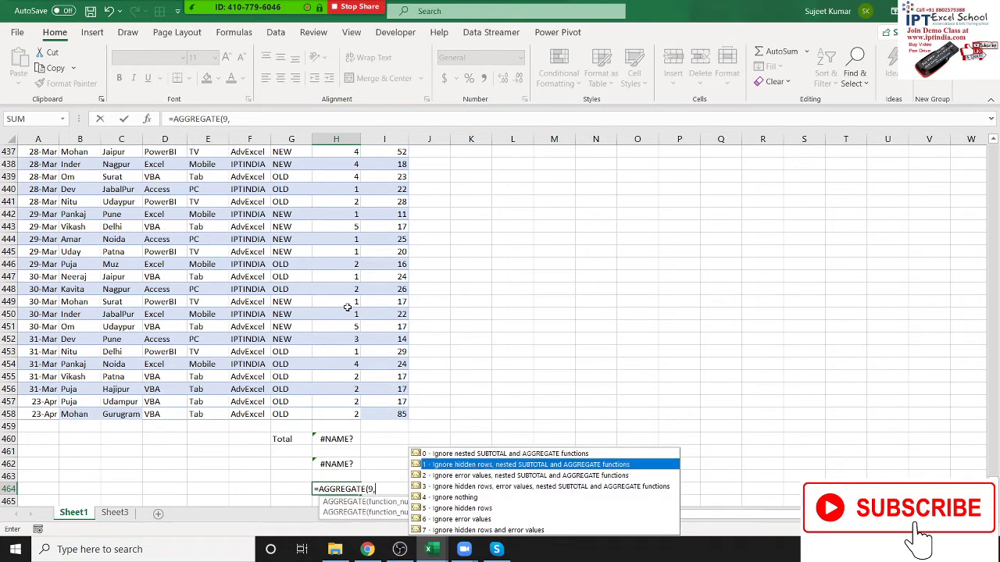
{"action": "key", "text": "Down"}
{"action": "key", "text": "Down"}
{"action": "key", "text": "Down"}
{"action": "key", "text": "Down"}
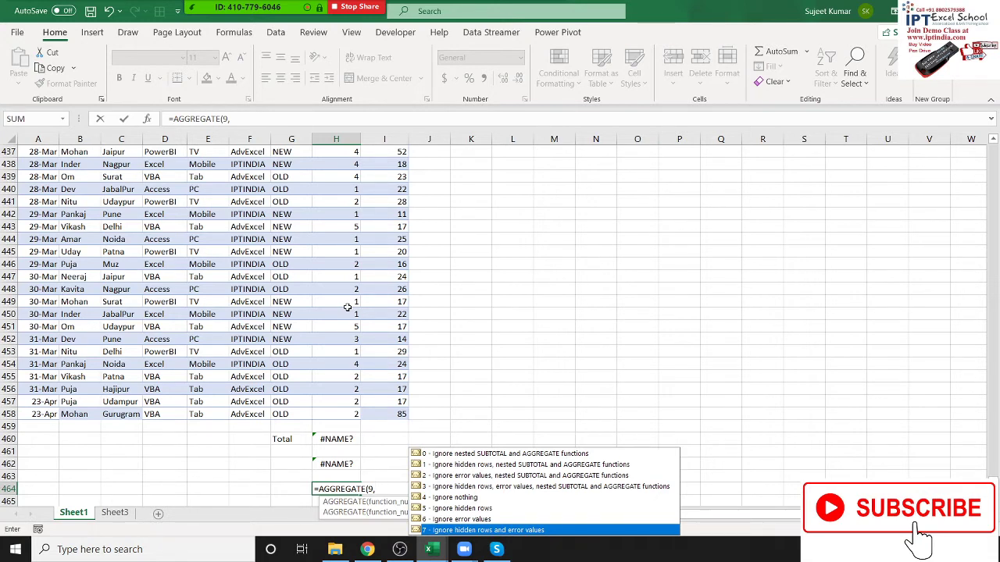
{"action": "key", "text": "Tab"}
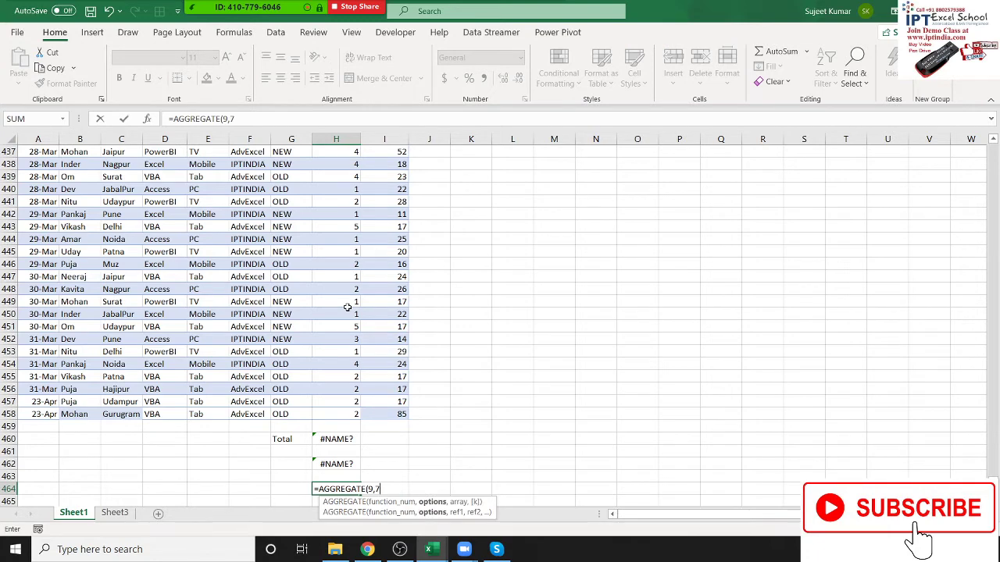
{"action": "type", "text": ","}
{"action": "key", "text": "Up"}
{"action": "key", "text": "Up"}
{"action": "key", "text": "Up"}
{"action": "key", "text": "Up"}
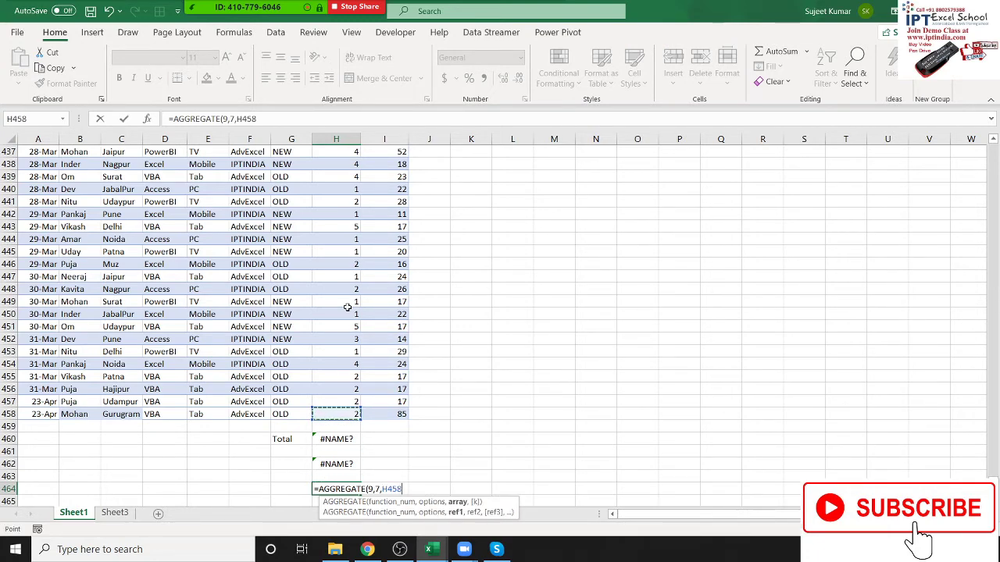
{"action": "key", "text": "ctrl+shift+Up"}
{"action": "key", "text": "Return"}
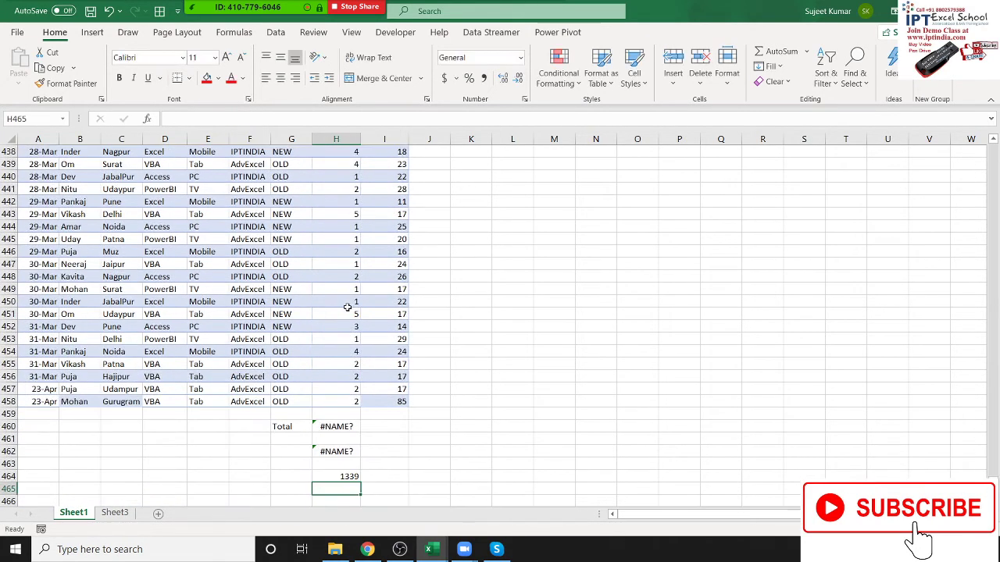
{"action": "key", "text": "Up"}
{"action": "key", "text": "Up"}
{"action": "key", "text": "Up"}
{"action": "key", "text": "Up"}
{"action": "key", "text": "ctrl+Up"}
{"action": "key", "text": "ctrl+Up"}
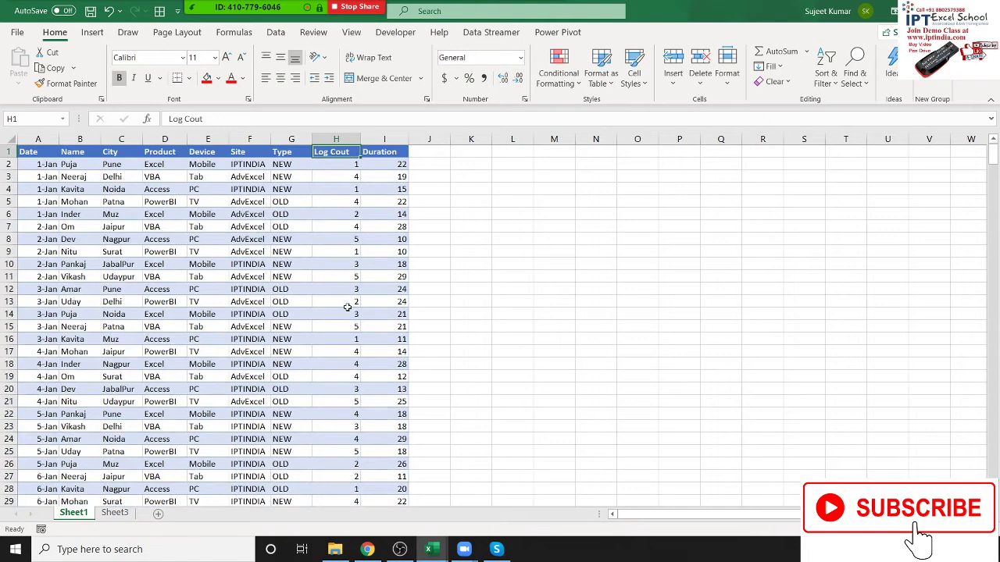
- Turn filters on and filter City to Delhi only
{"action": "key", "text": "ctrl+shift+l"}
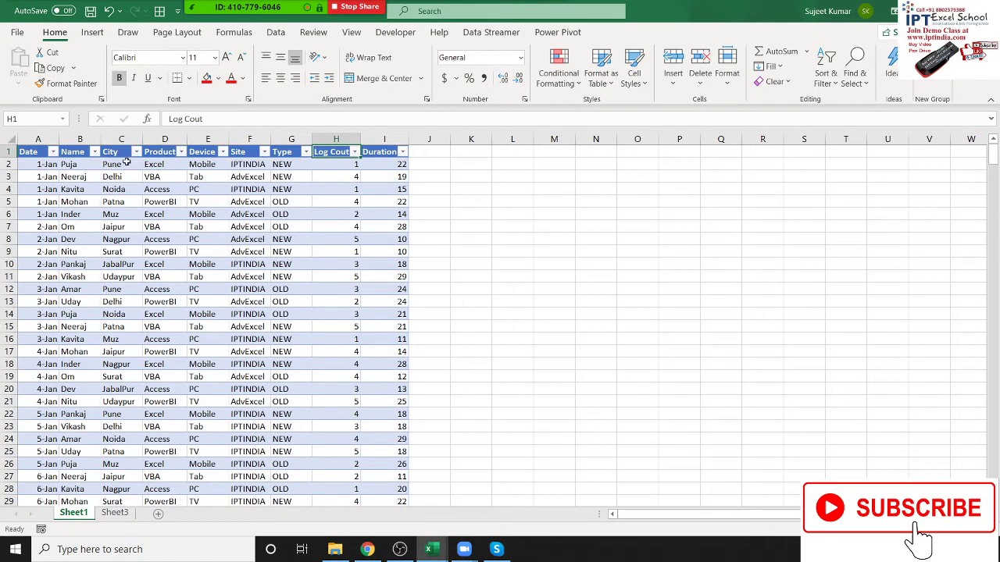
{"action": "left_click", "coordinate": [136, 152]}
{"action": "left_click", "coordinate": [189, 288]}
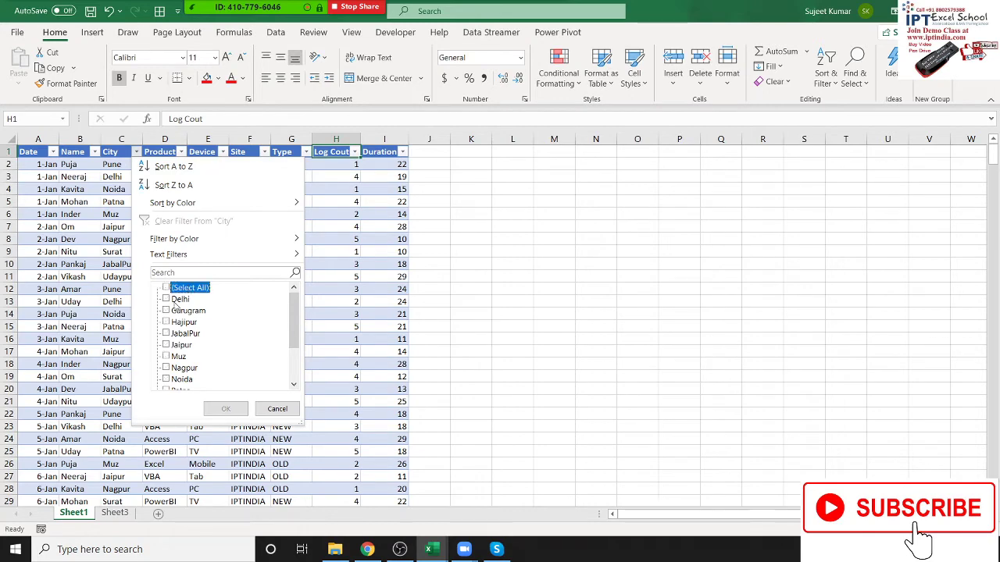
{"action": "left_click", "coordinate": [177, 300]}
{"action": "left_click", "coordinate": [225, 409]}
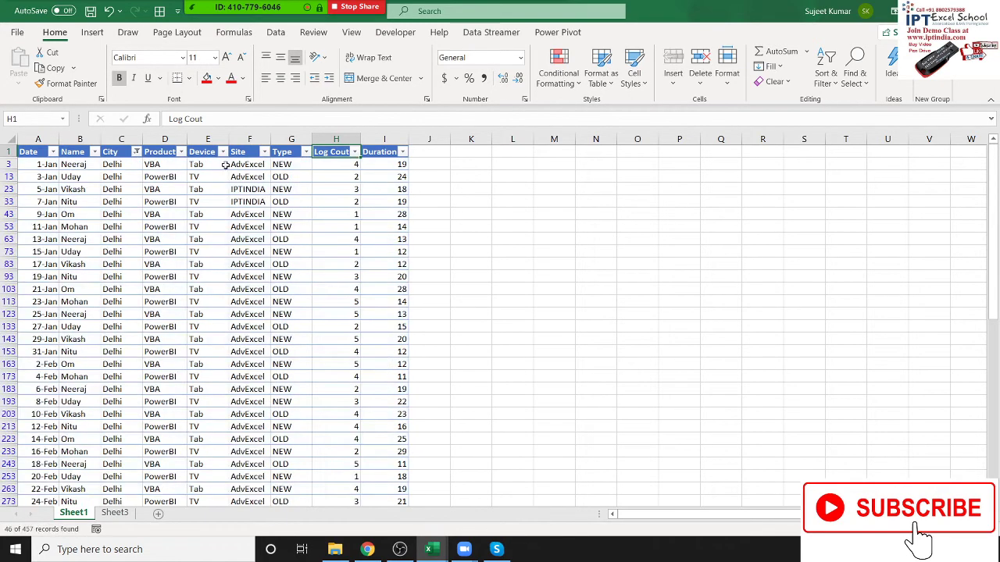
- Exclude Tab from Device and NEW from Type, leaving TV and OLD rows
{"action": "left_click", "coordinate": [223, 152]}
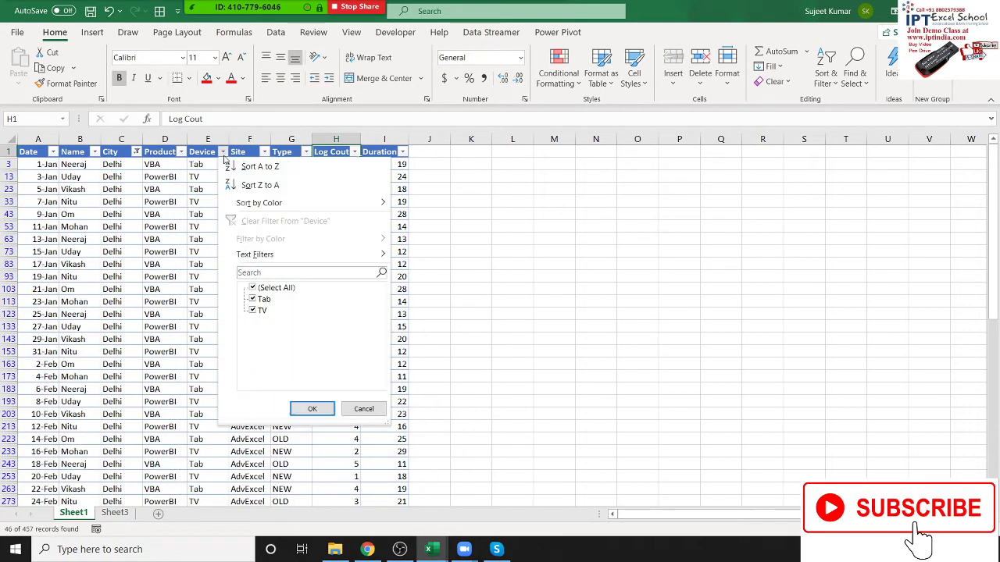
{"action": "left_click", "coordinate": [252, 299]}
{"action": "left_click", "coordinate": [312, 408]}
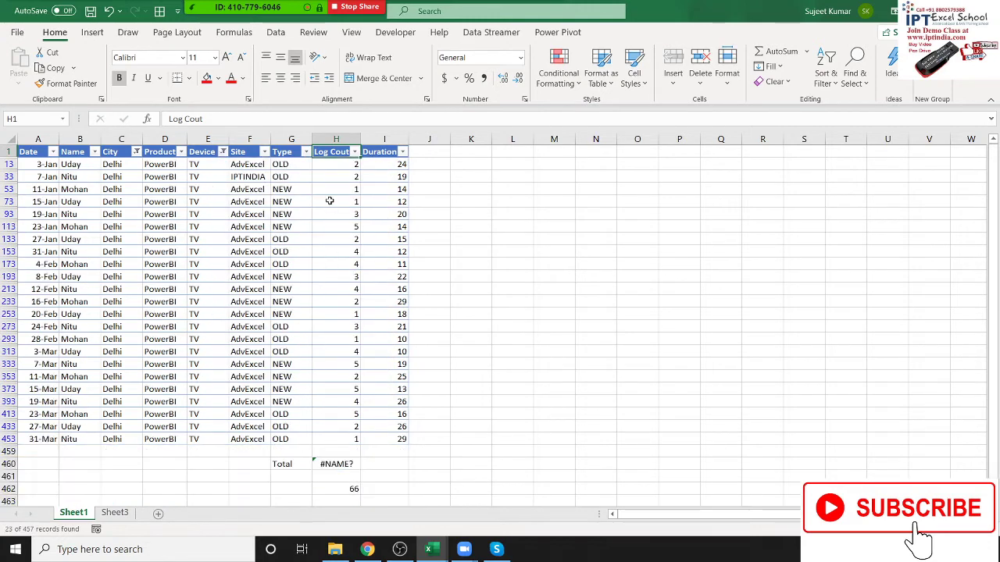
{"action": "left_click", "coordinate": [305, 152]}
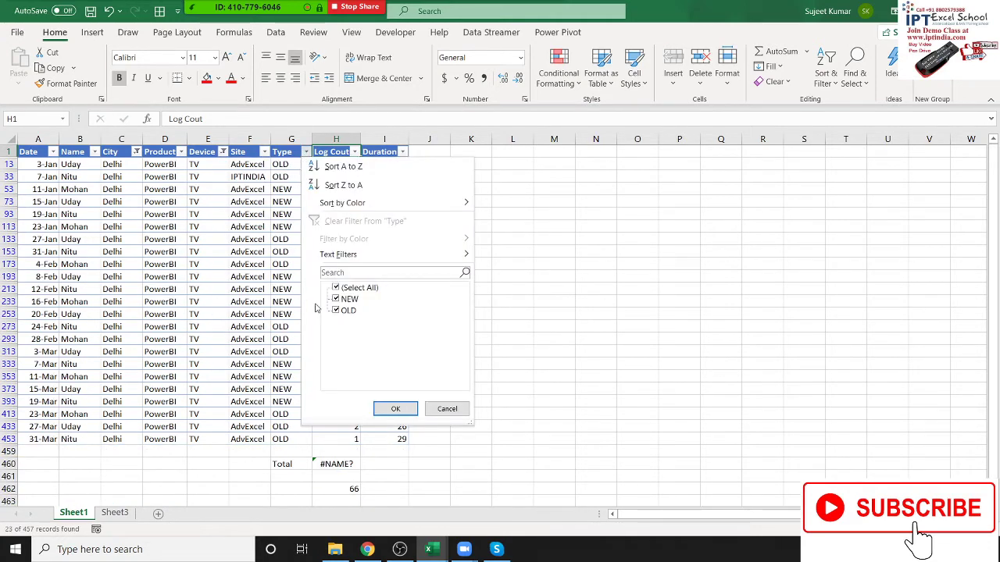
{"action": "left_click", "coordinate": [335, 298]}
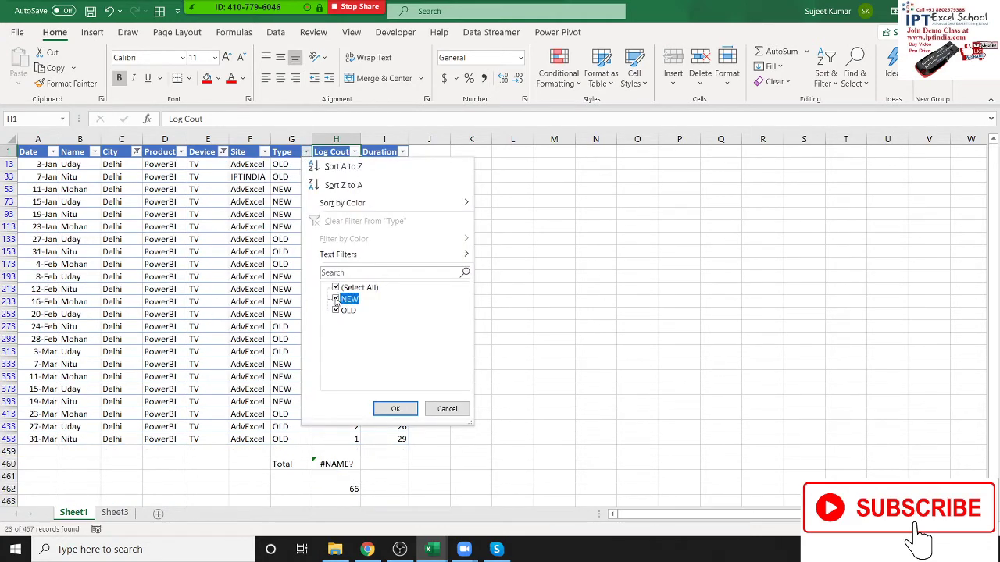
{"action": "left_click", "coordinate": [395, 410]}
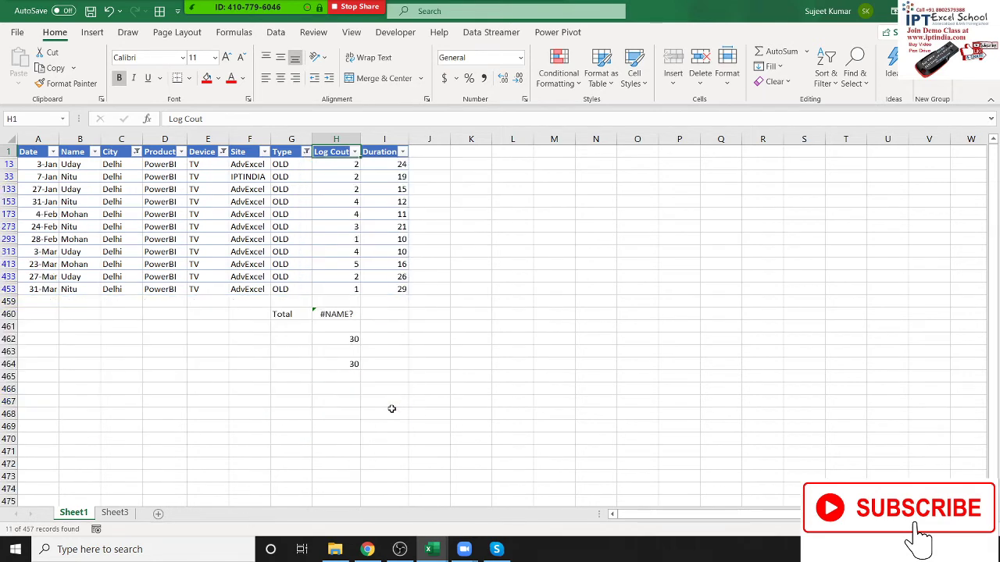
- Inspect the SUM Total in H460 (#NAME?) and the AGGREGATE in H464 (30)
{"action": "left_click", "coordinate": [343, 312]}
{"action": "double_click", "coordinate": [344, 312]}
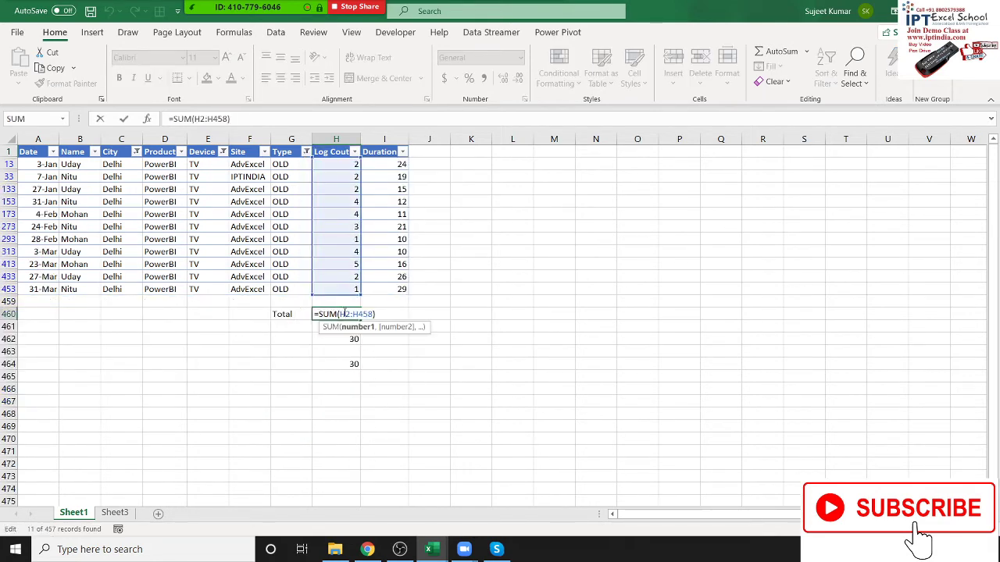
{"action": "key", "text": "Escape"}
{"action": "left_click", "coordinate": [367, 253]}
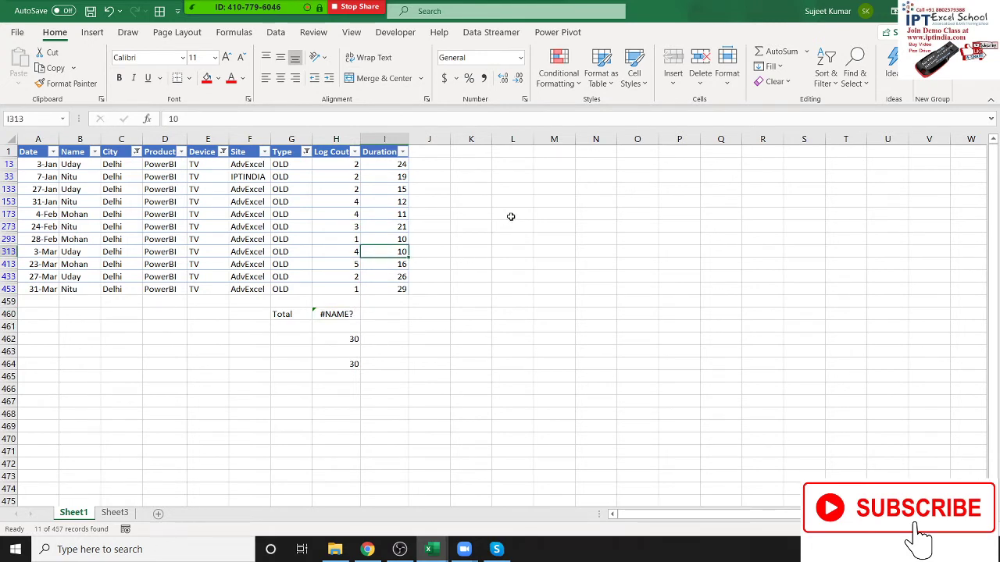
{"action": "left_click", "coordinate": [353, 364]}
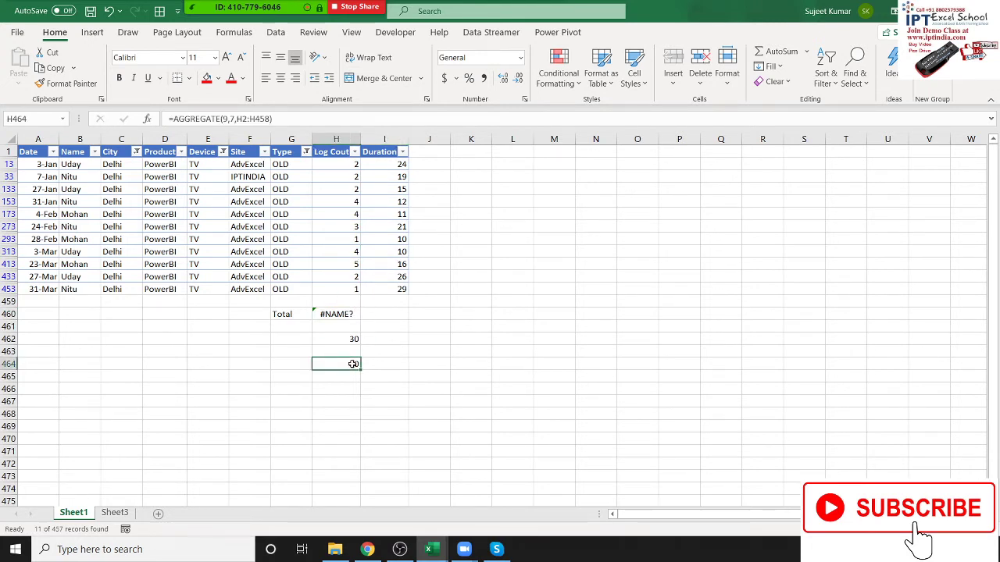
- Go to Excel's File backstage, then bring File Explorer's Zoom recording folder to the front
{"action": "left_click", "coordinate": [14, 35]}
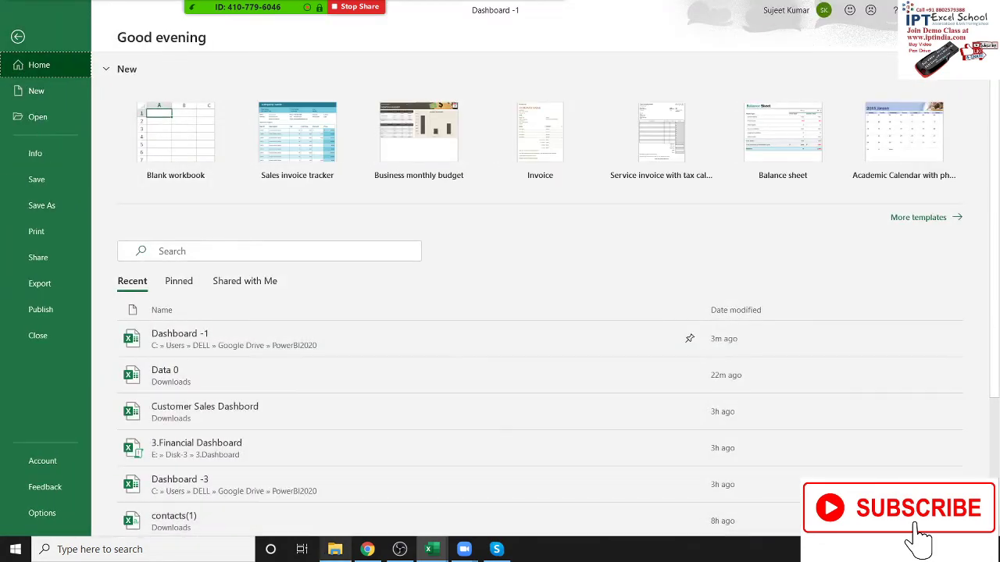
{"action": "left_click", "coordinate": [336, 551]}
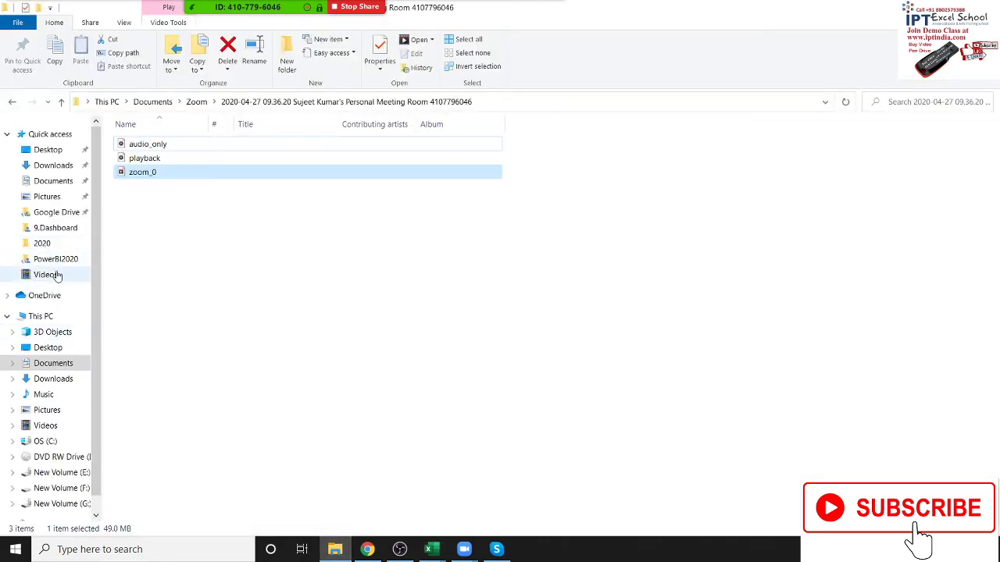
- Browse New Volume (E:) › Disk-3 › 3.Dashboard and open 6.HUMAN RESOURCES DASHBOARD
{"action": "left_click", "coordinate": [62, 230]}
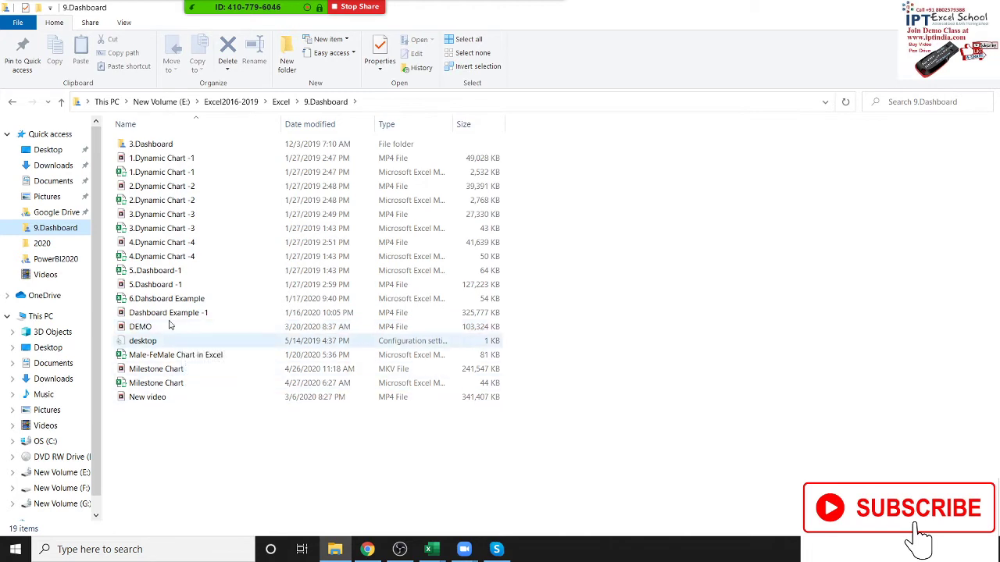
{"action": "left_click", "coordinate": [165, 102]}
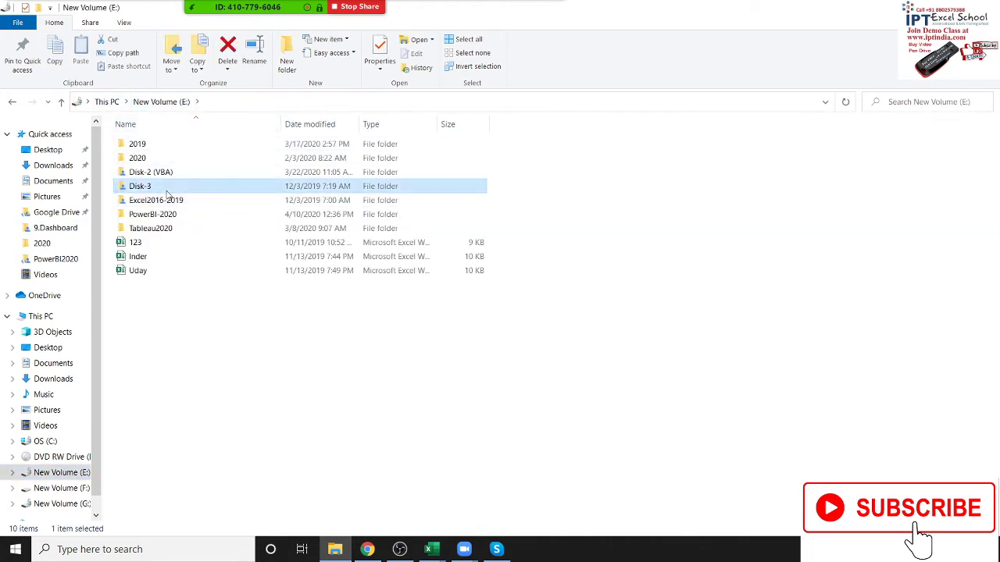
{"action": "double_click", "coordinate": [164, 186]}
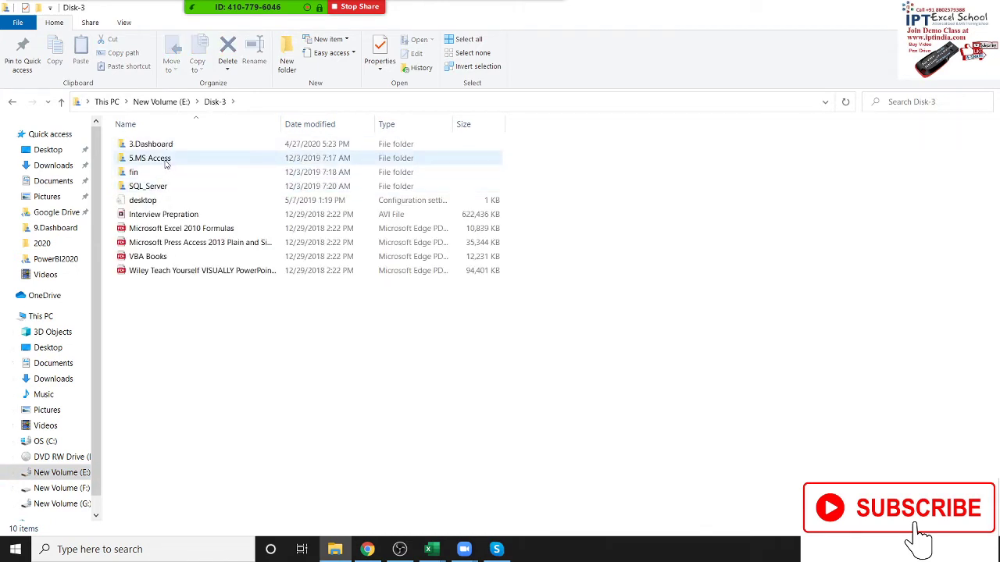
{"action": "double_click", "coordinate": [164, 146]}
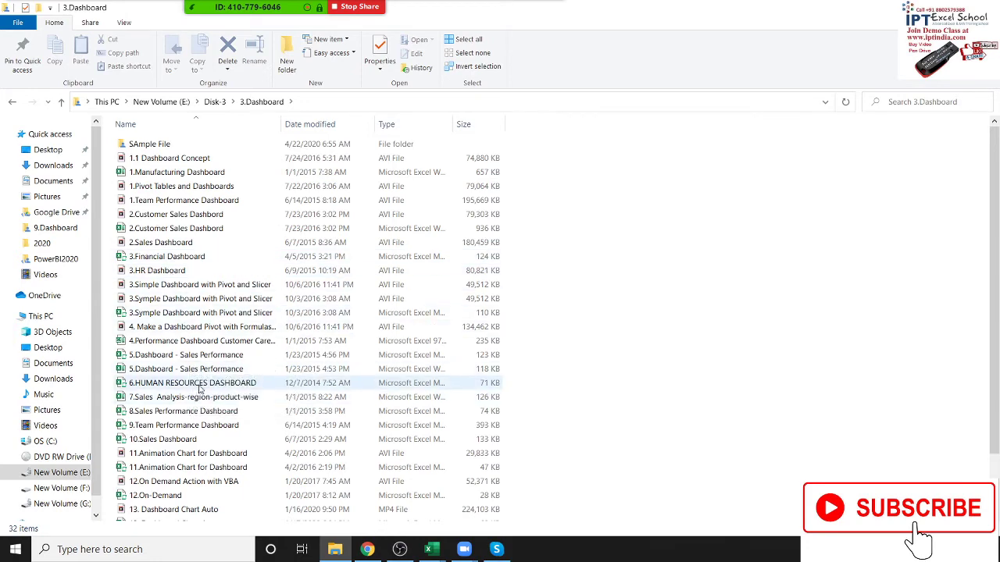
{"action": "left_click", "coordinate": [199, 387]}
{"action": "double_click", "coordinate": [199, 384]}
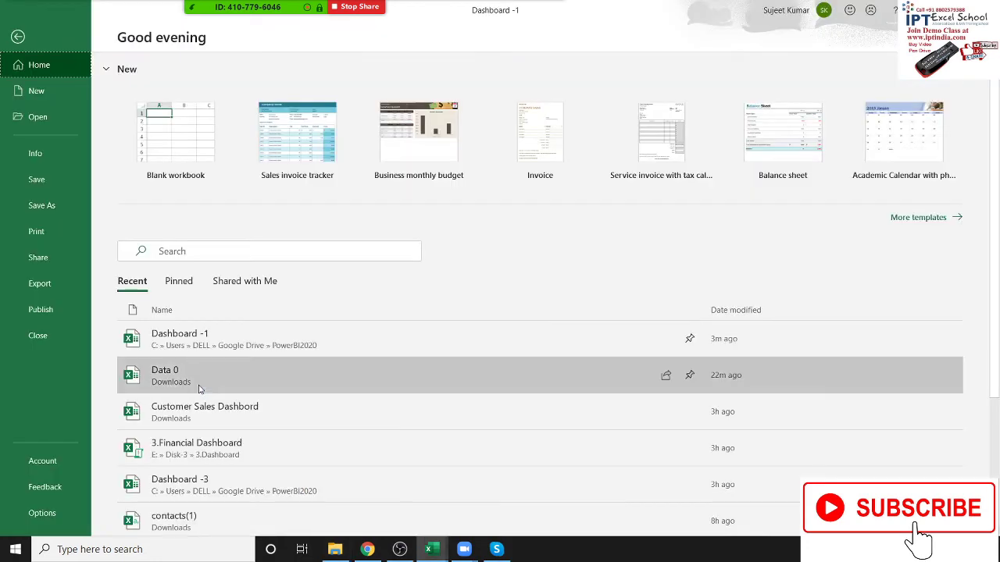
- On the Human Resources sheet, clear the Department filter so all 100 employees show
{"action": "left_click", "coordinate": [16, 41]}
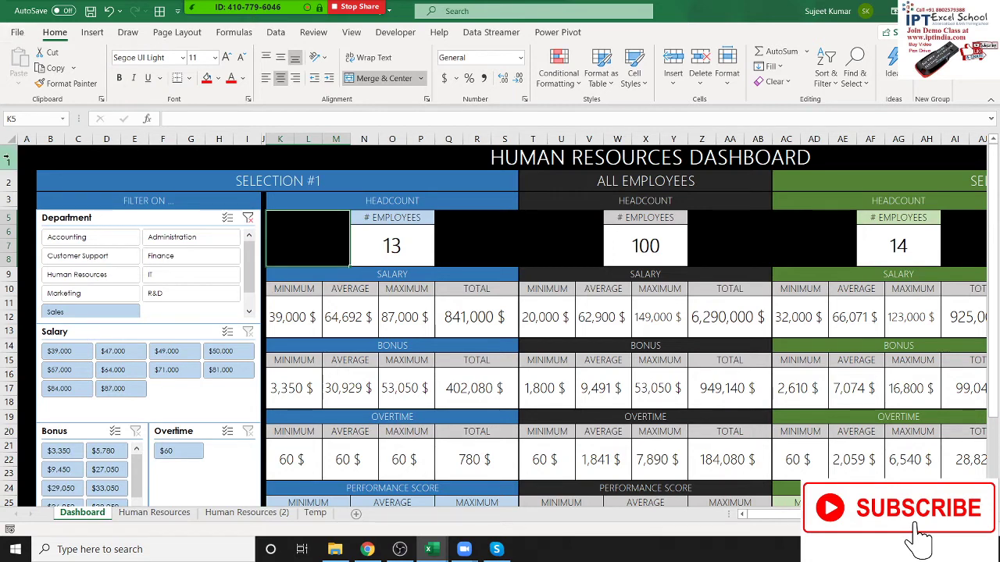
{"action": "left_click", "coordinate": [143, 514]}
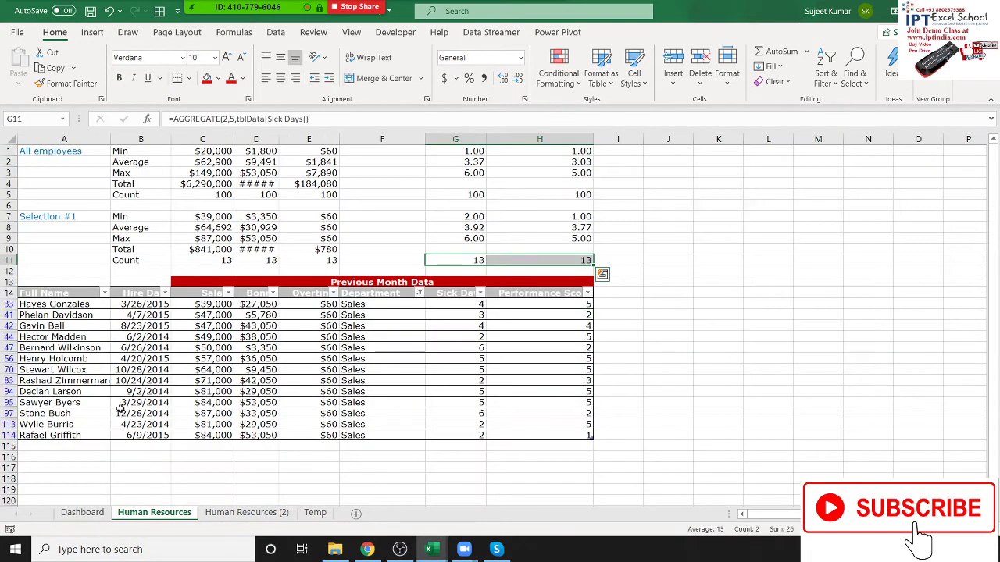
{"action": "left_click", "coordinate": [419, 294]}
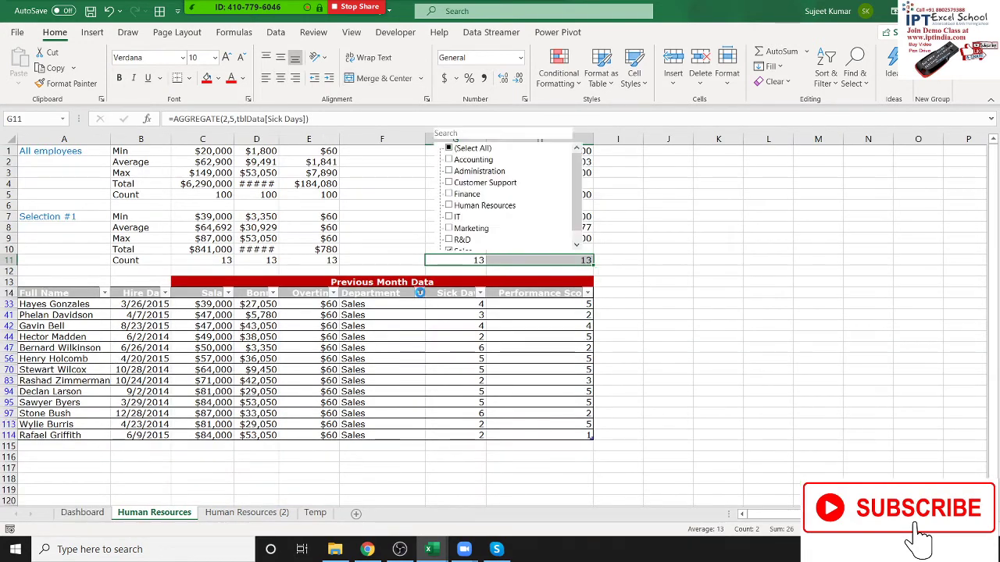
{"action": "left_click", "coordinate": [439, 84]}
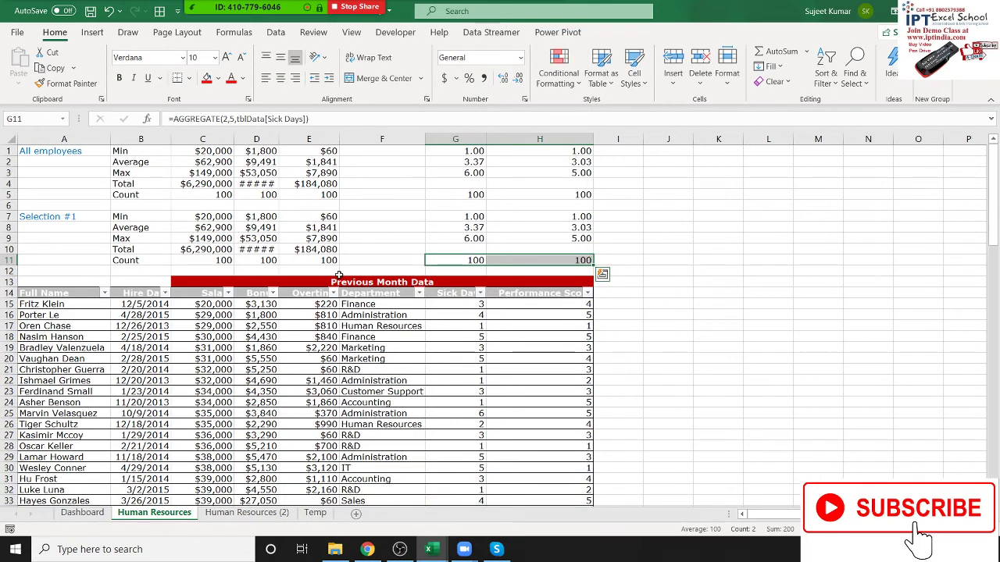
{"action": "scroll", "coordinate": [248, 322], "scroll_direction": "down", "scroll_amount": 1}
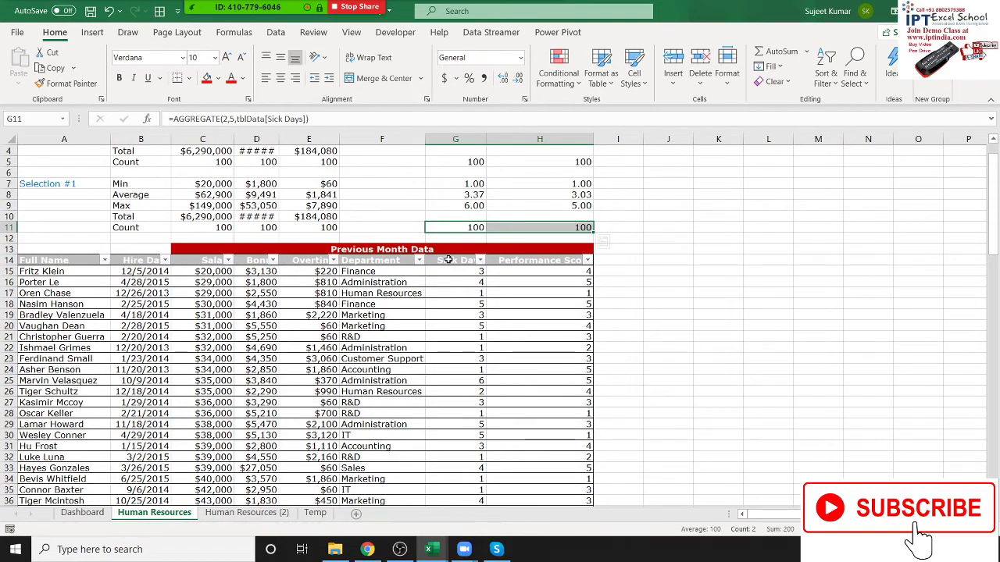
- Return to the Dashboard and inspect the employee headcount formula
{"action": "left_click", "coordinate": [97, 515]}
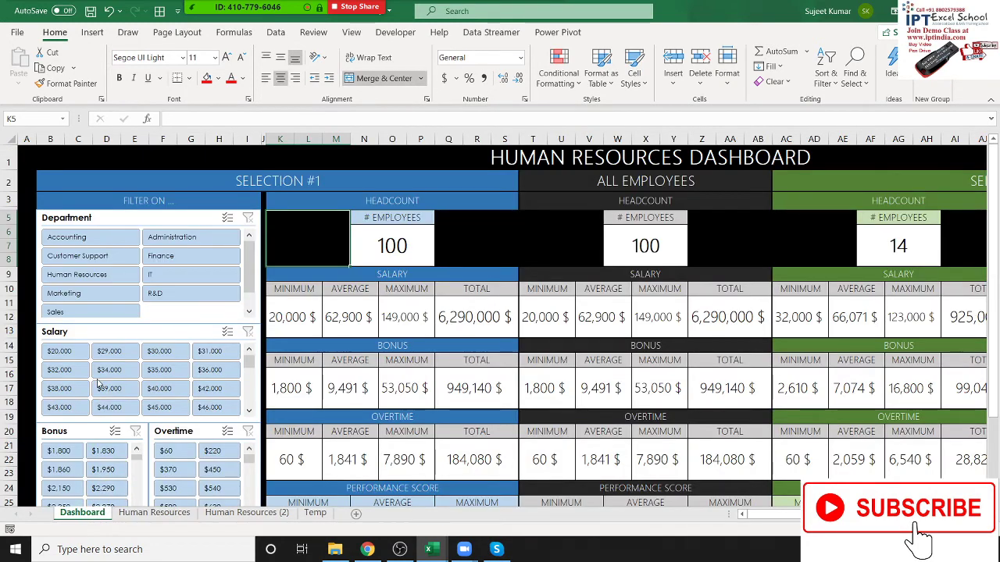
{"action": "scroll", "coordinate": [100, 379], "scroll_direction": "down", "scroll_amount": 2, "text": "ctrl"}
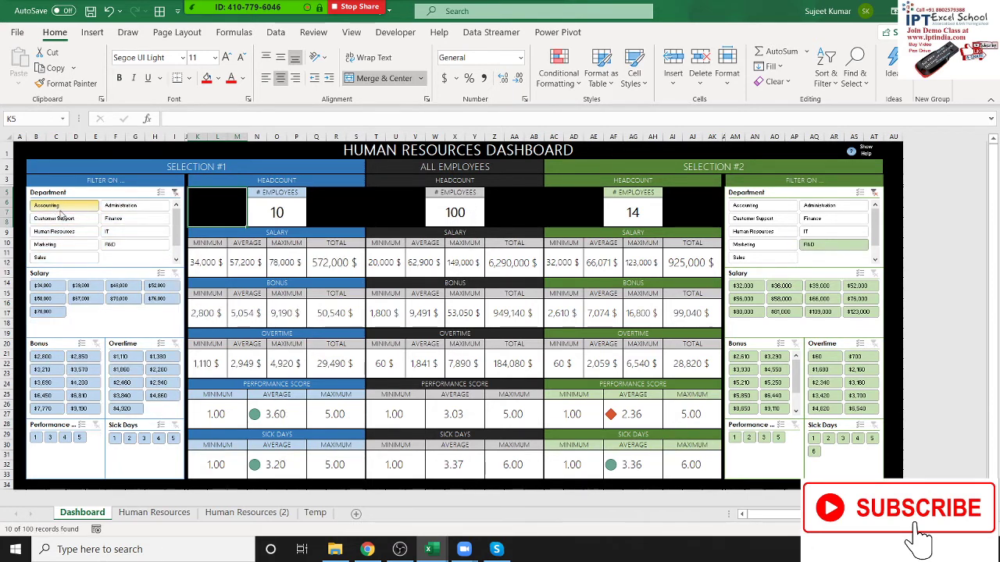
{"action": "left_click", "coordinate": [272, 214]}
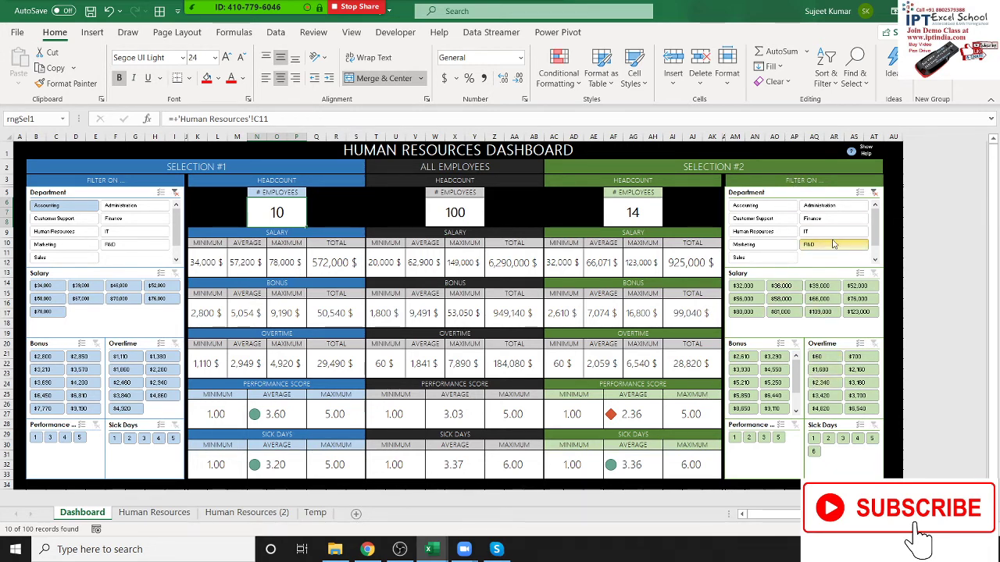
- Clear both selection slicers, filter Selection #1 to Accounting, and view the Human Resources sheet
{"action": "left_click", "coordinate": [874, 194]}
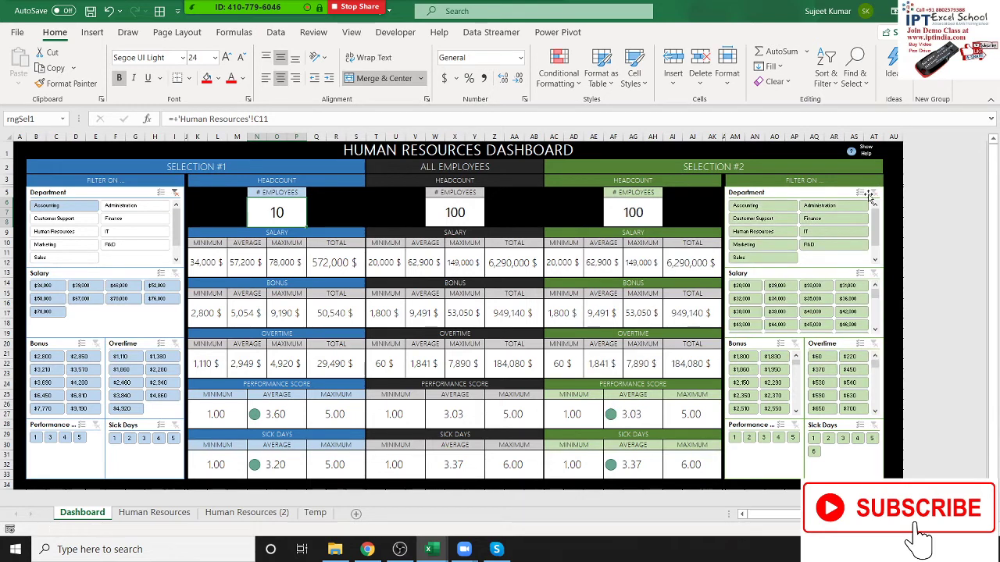
{"action": "left_click", "coordinate": [176, 199]}
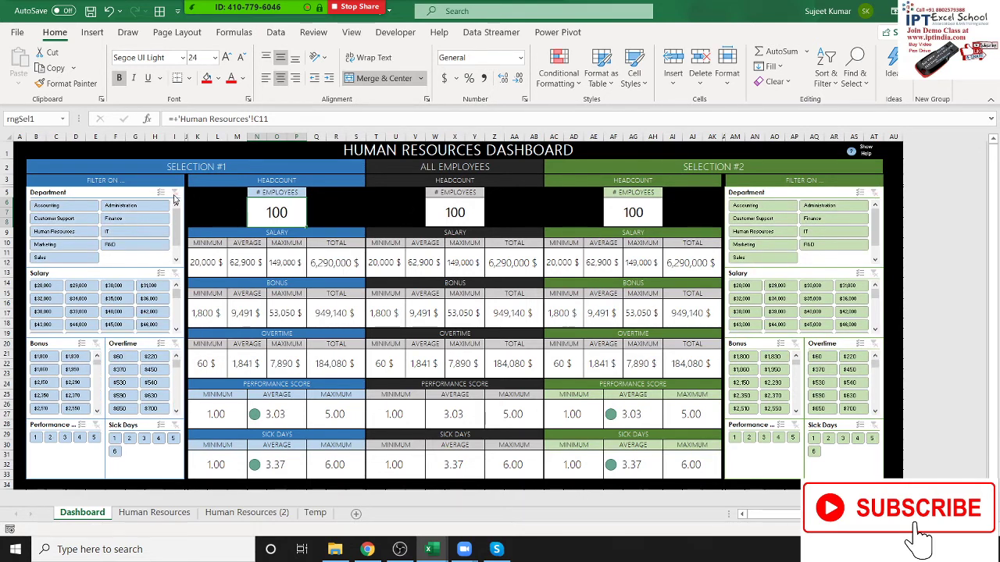
{"action": "left_click", "coordinate": [46, 206]}
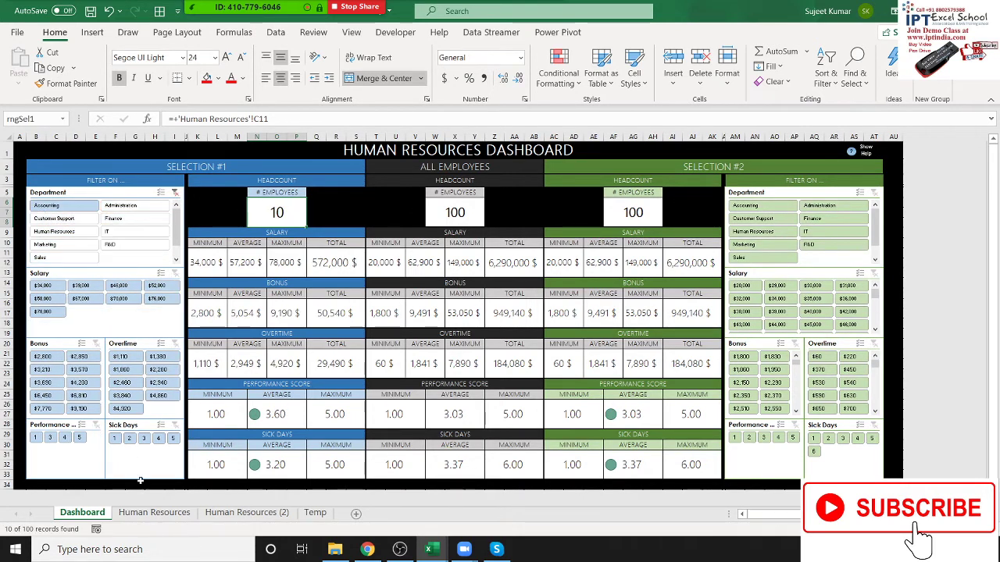
{"action": "left_click", "coordinate": [154, 512]}
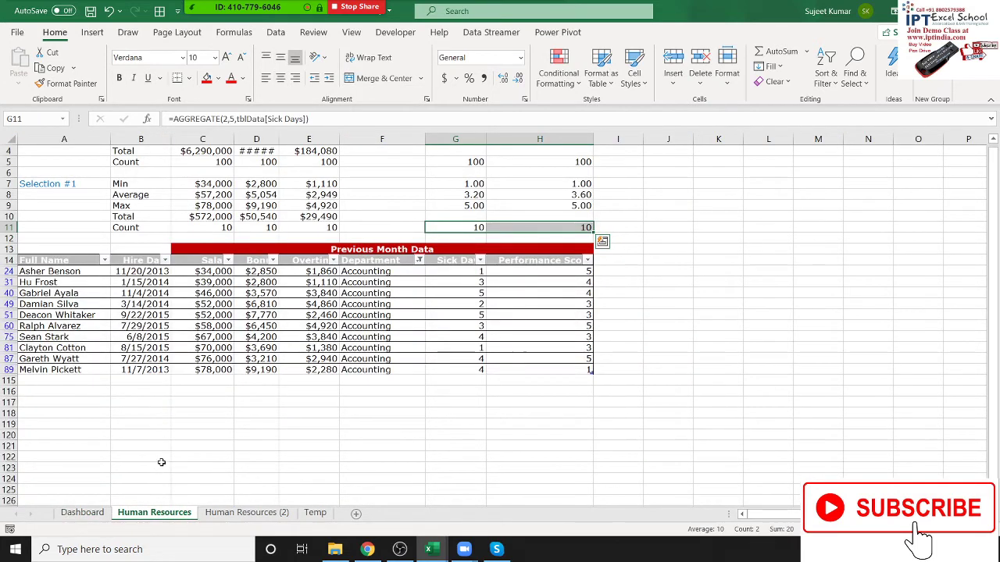
- Compare the Human Resources sheets and select the Accounting entries in the Department column
{"action": "left_click", "coordinate": [229, 506]}
{"action": "left_click", "coordinate": [232, 513]}
{"action": "left_click", "coordinate": [187, 514]}
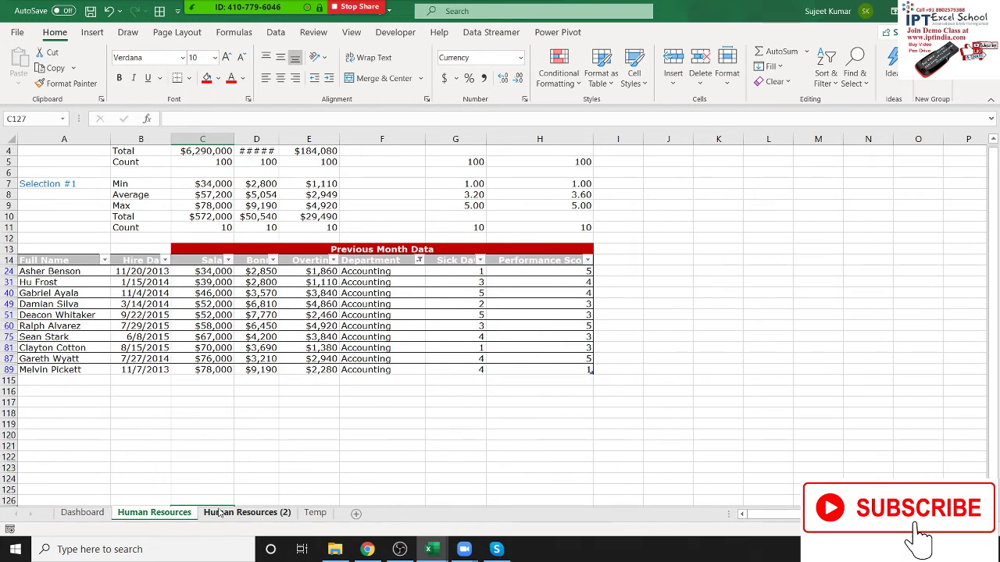
{"action": "left_click", "coordinate": [221, 513]}
{"action": "left_click", "coordinate": [178, 514]}
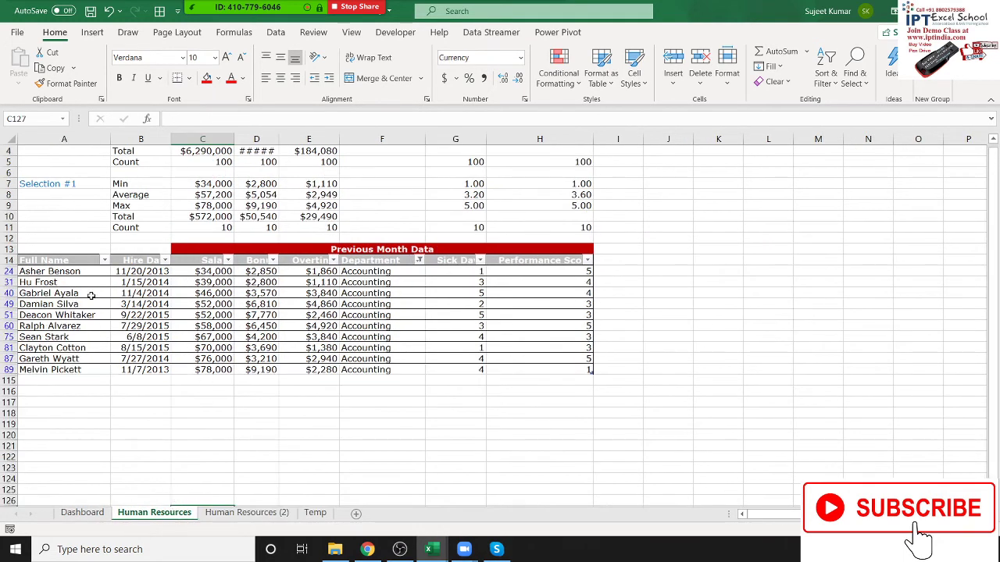
{"action": "left_click_drag", "start_coordinate": [358, 271], "coordinate": [377, 367]}
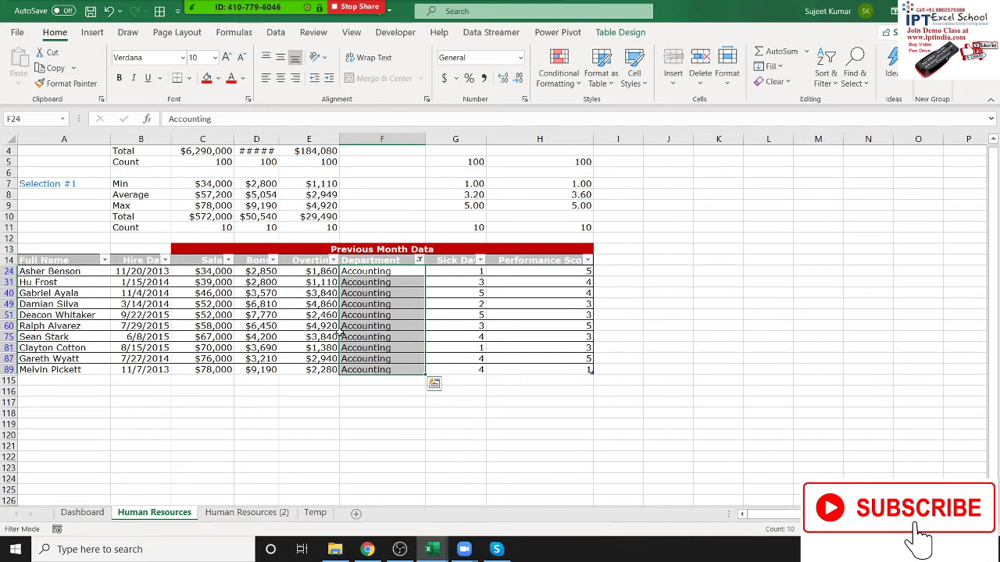
{"action": "scroll", "coordinate": [339, 333], "scroll_direction": "up", "scroll_amount": 1}
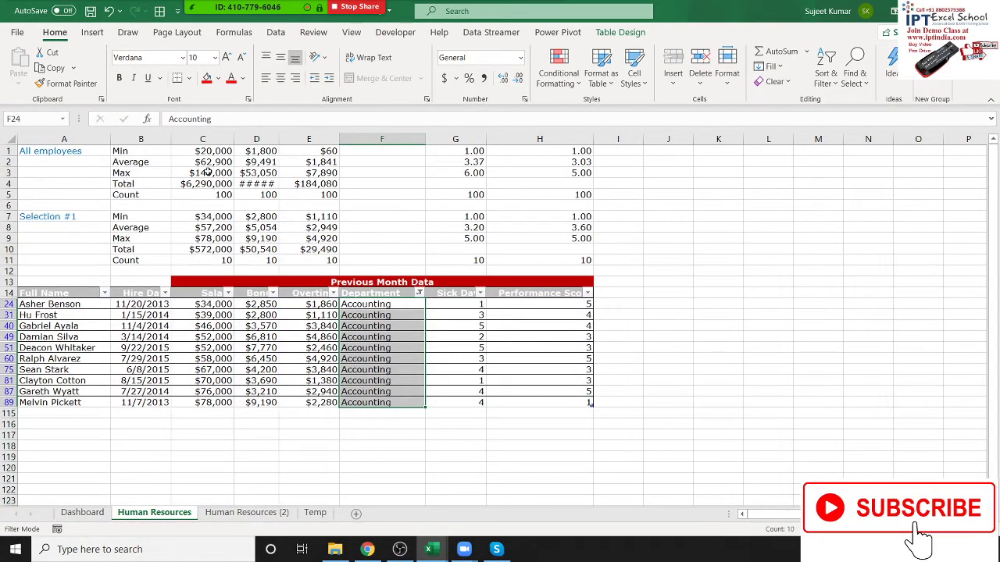
- Review the AGGREGATE formulas for average salary, bonus and overtime in C8, D8 and E8
{"action": "left_click", "coordinate": [199, 230]}
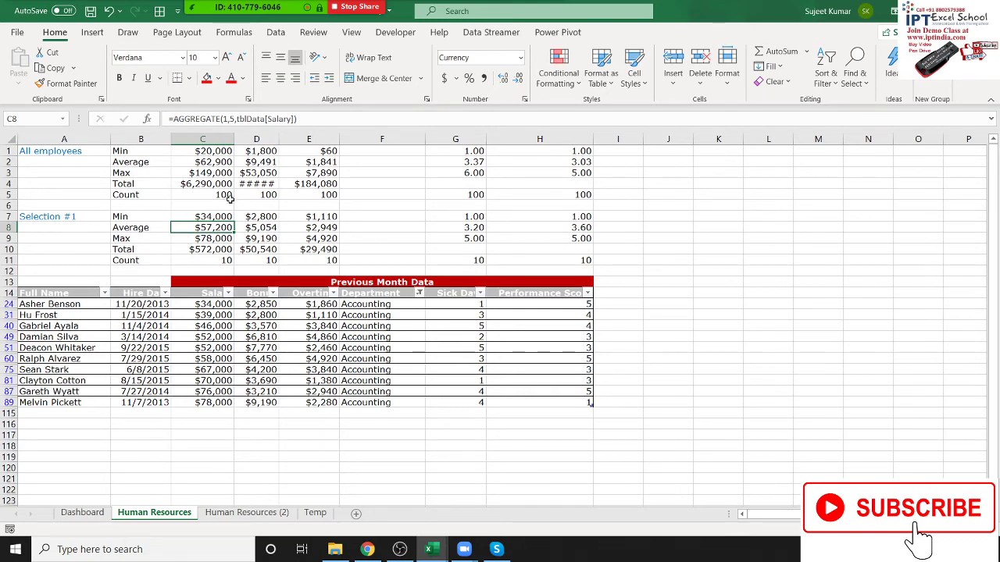
{"action": "scroll", "coordinate": [230, 202], "scroll_direction": "down", "scroll_amount": 4}
{"action": "scroll", "coordinate": [231, 201], "scroll_direction": "up", "scroll_amount": 4}
{"action": "left_click", "coordinate": [256, 229]}
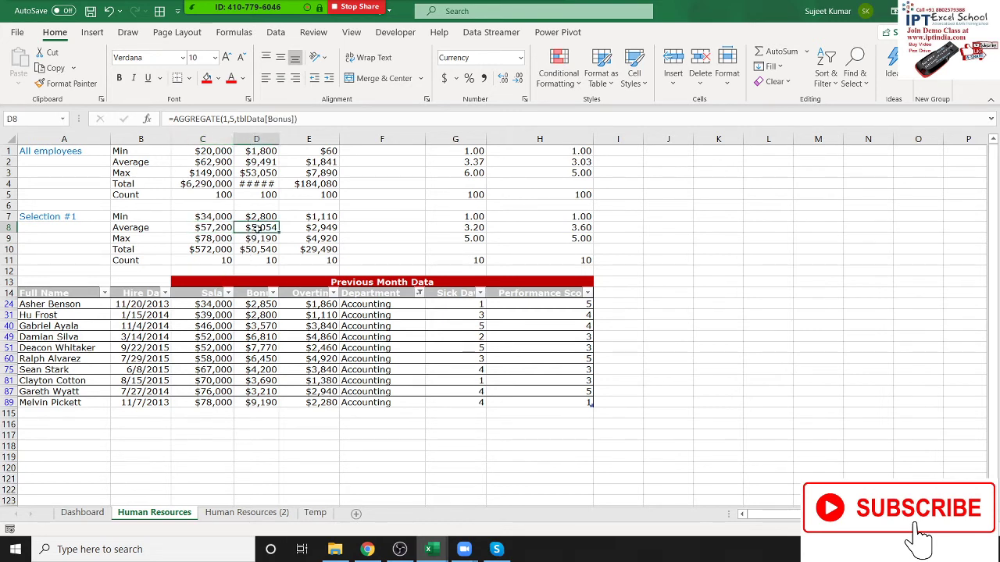
{"action": "left_click", "coordinate": [319, 226]}
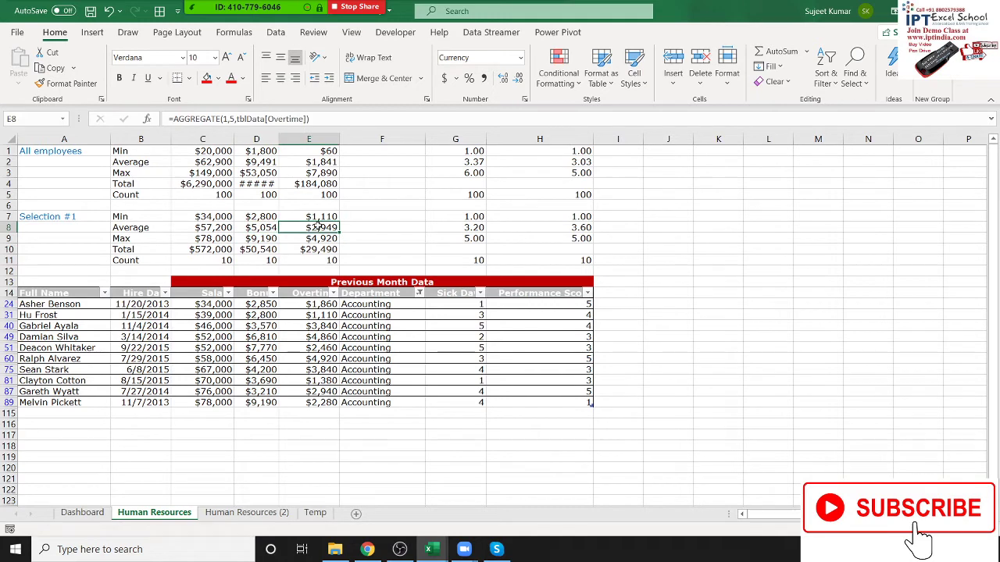
- Check the Dashboard's average and maximum salary formulas, then switch to WhatsApp Web in Chrome
{"action": "left_click", "coordinate": [82, 512]}
{"action": "left_click", "coordinate": [223, 270]}
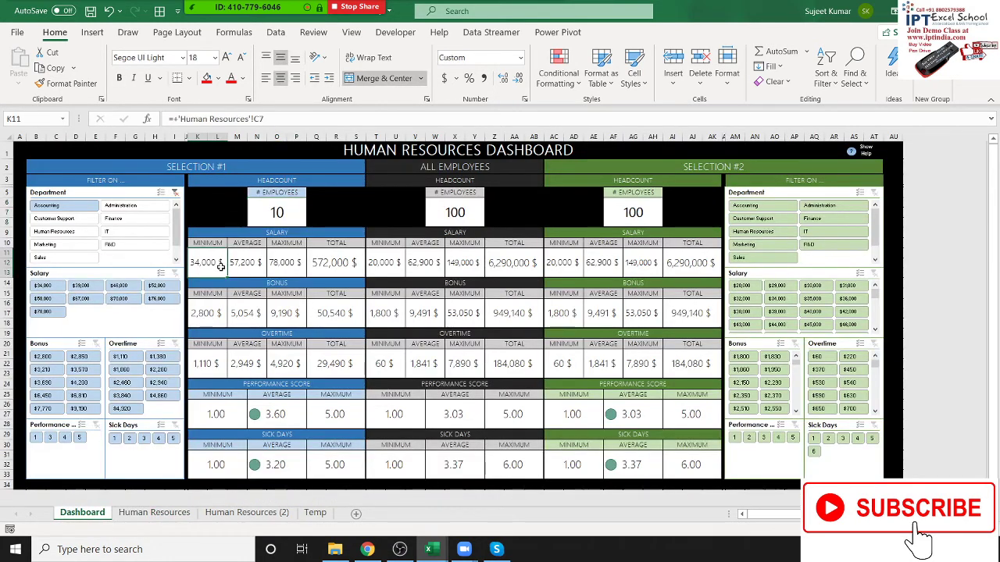
{"action": "left_click", "coordinate": [251, 264]}
{"action": "left_click", "coordinate": [301, 263]}
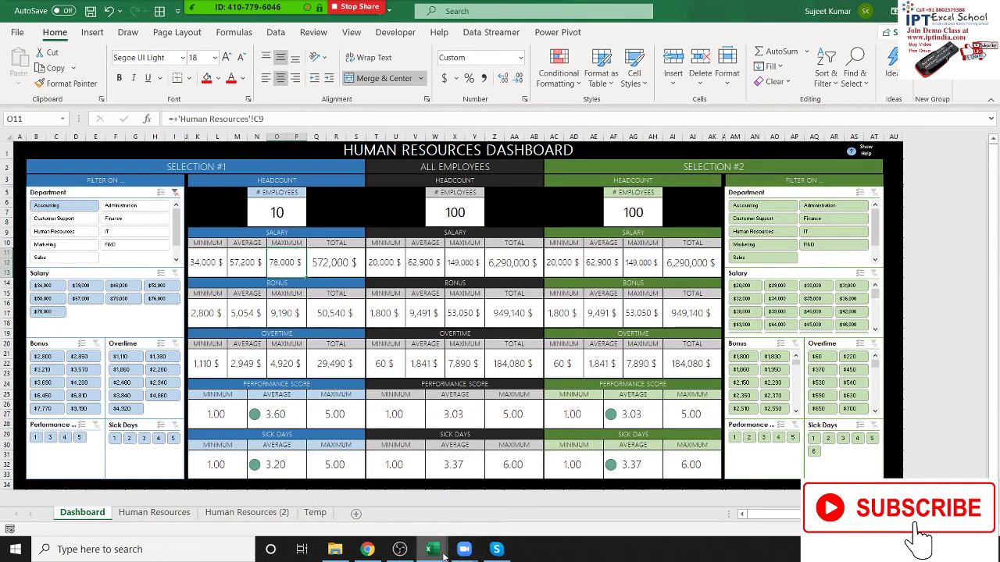
{"action": "left_click", "coordinate": [375, 551]}
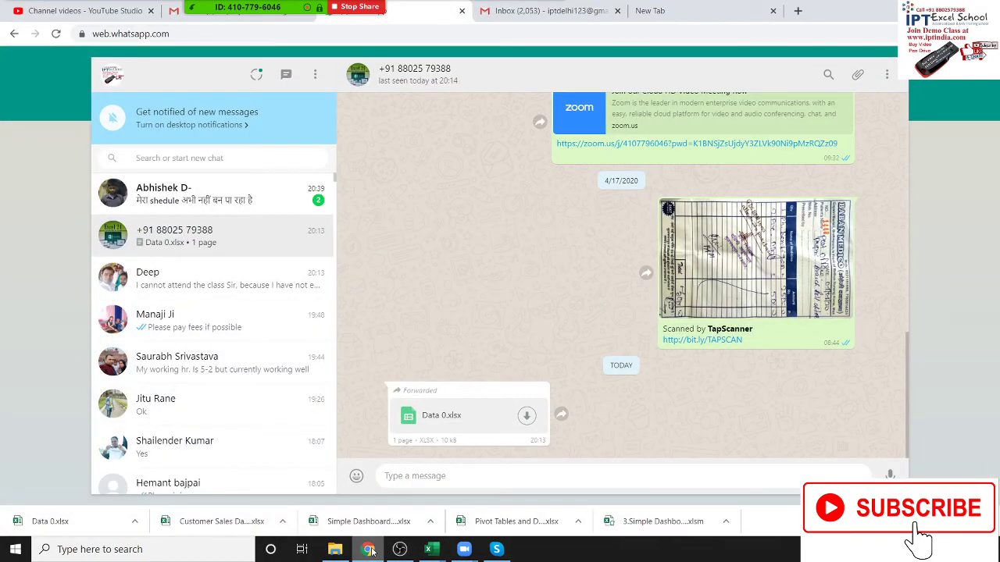
- Minimise Chrome to bring Excel's HR Dashboard sheet back into view
{"action": "left_click", "coordinate": [372, 550]}
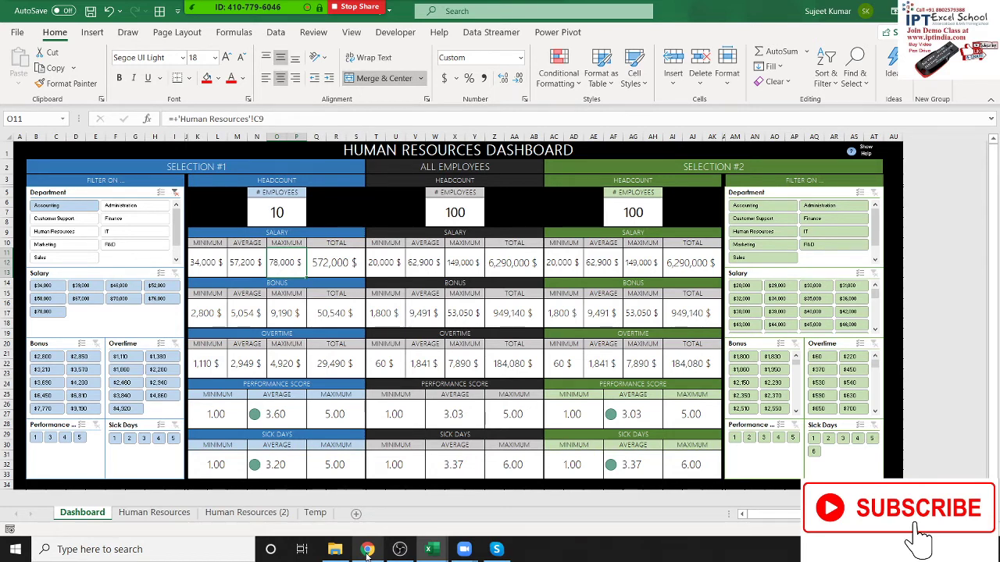
- Close 6.HUMAN RESOURCES DASHBOARD.xlsm with Ctrl+W so Excel prompts to save changes
{"action": "left_click", "coordinate": [366, 551]}
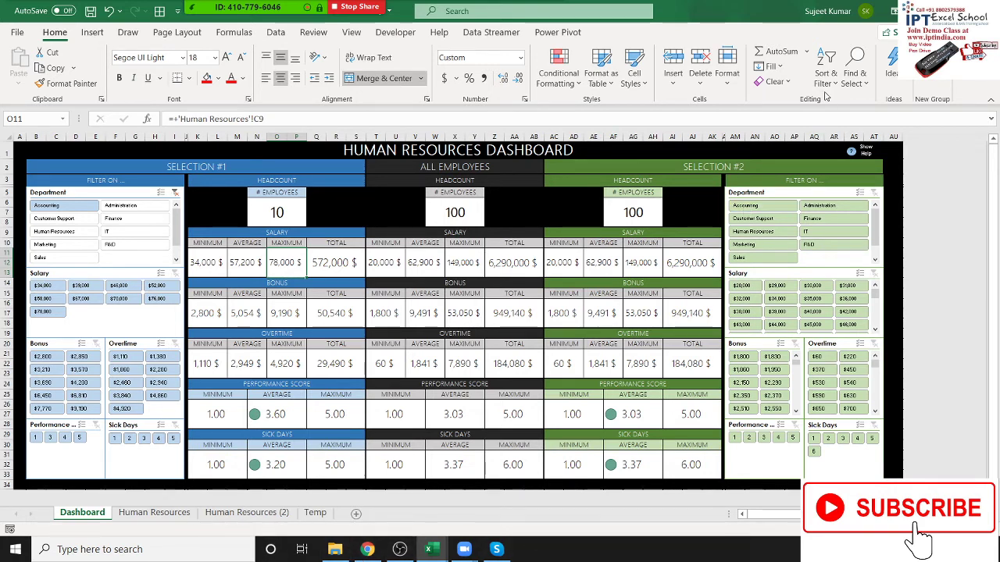
{"action": "key", "text": "ctrl+w"}
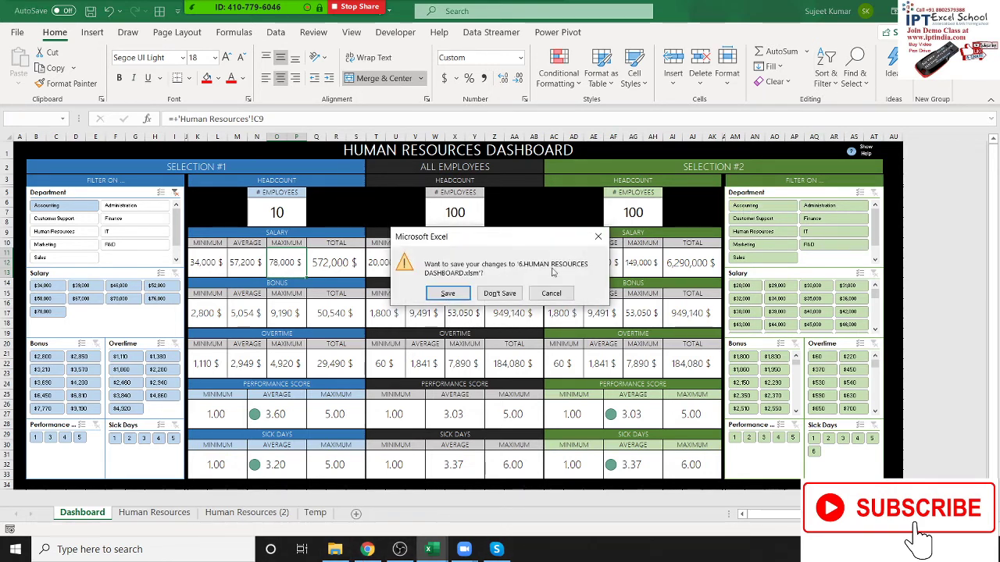
- Close the HR dashboard and the next workbook without saving, then select G18 on Sheet6
{"action": "left_click", "coordinate": [507, 295]}
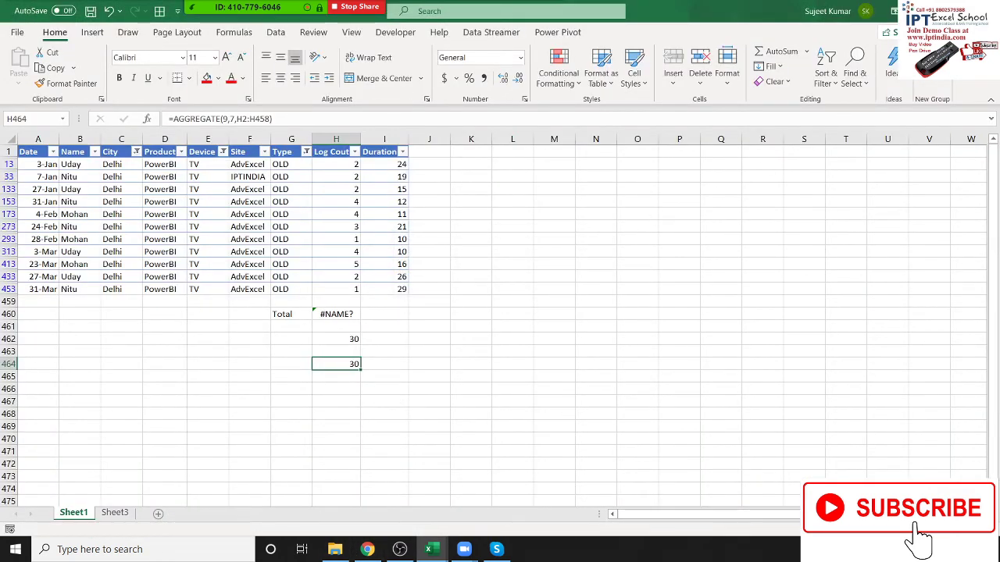
{"action": "key", "text": "ctrl+w"}
{"action": "left_click", "coordinate": [499, 289]}
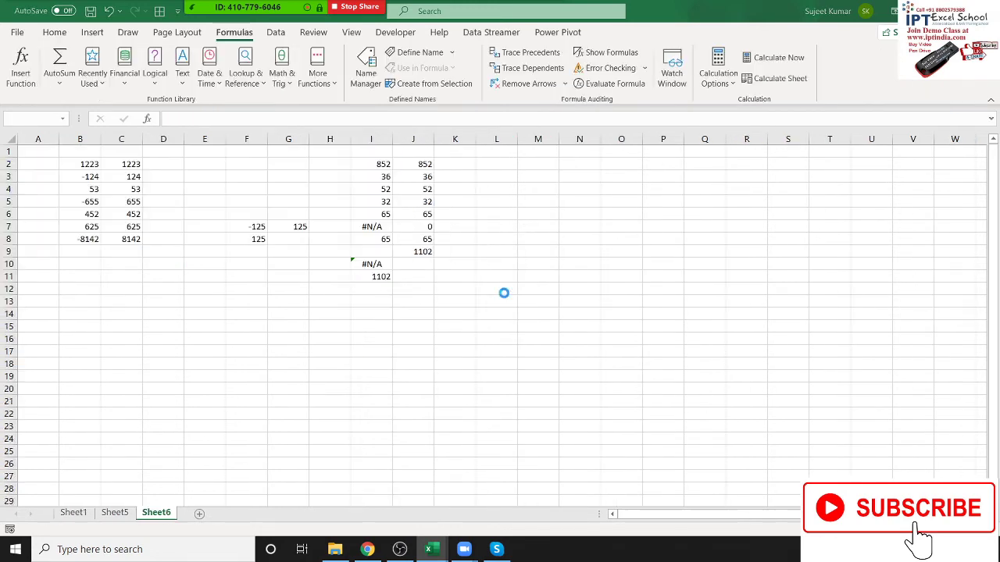
{"action": "left_click", "coordinate": [303, 361]}
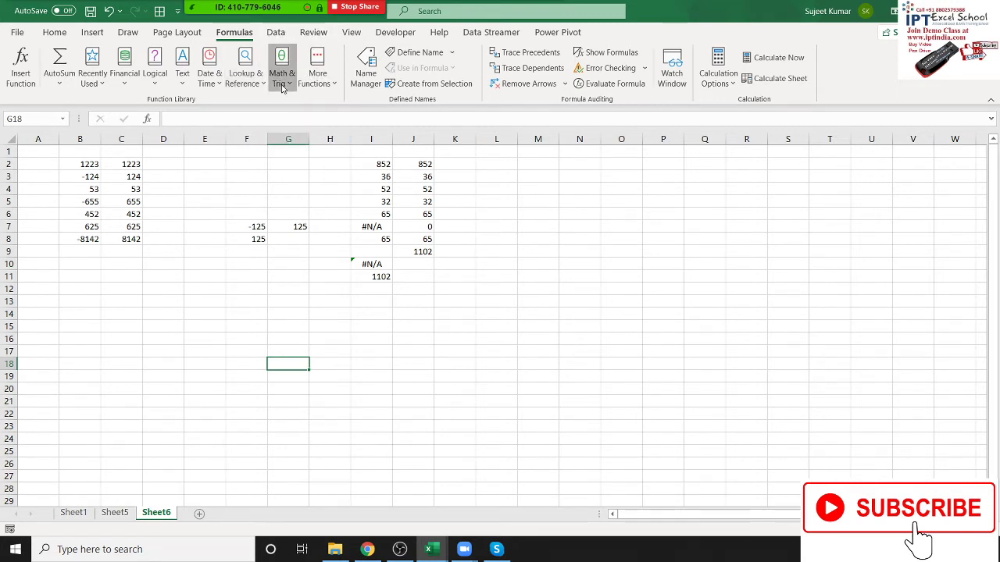
- Enter the numbers 1 through 7 in M2:M8, correcting the mistyped 4 in M8 to 7
{"action": "left_click", "coordinate": [283, 78]}
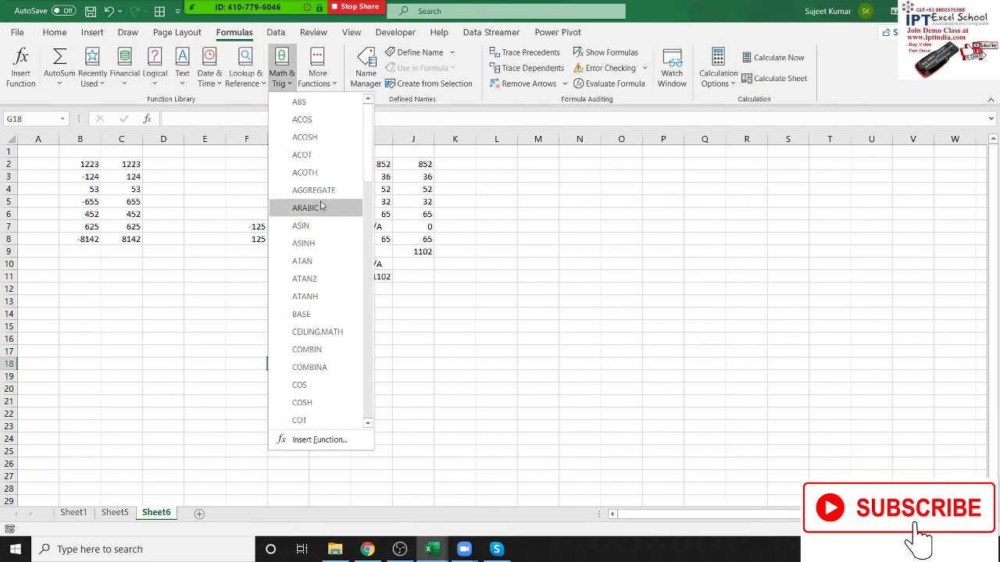
{"action": "left_click", "coordinate": [547, 166]}
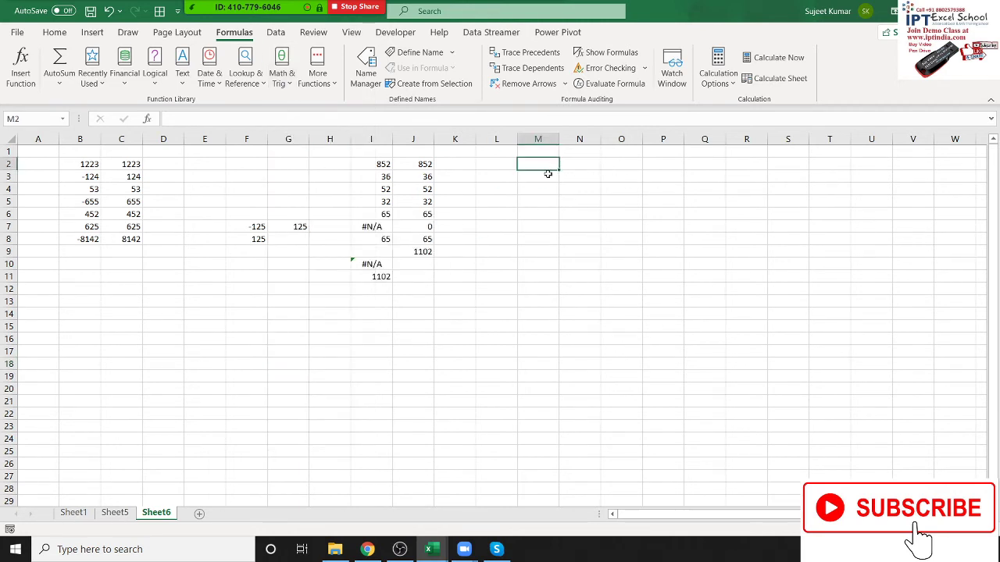
{"action": "type", "text": "1 2 3 4"}
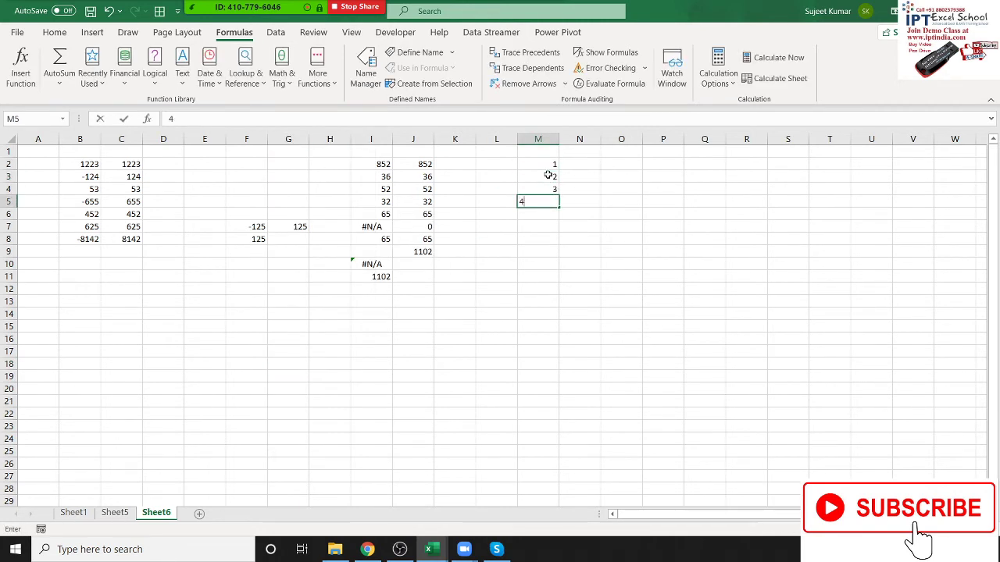
{"action": "key", "text": "Return"}
{"action": "type", "text": "5"}
{"action": "key", "text": "Return"}
{"action": "type", "text": "6"}
{"action": "key", "text": "Return"}
{"action": "type", "text": "4"}
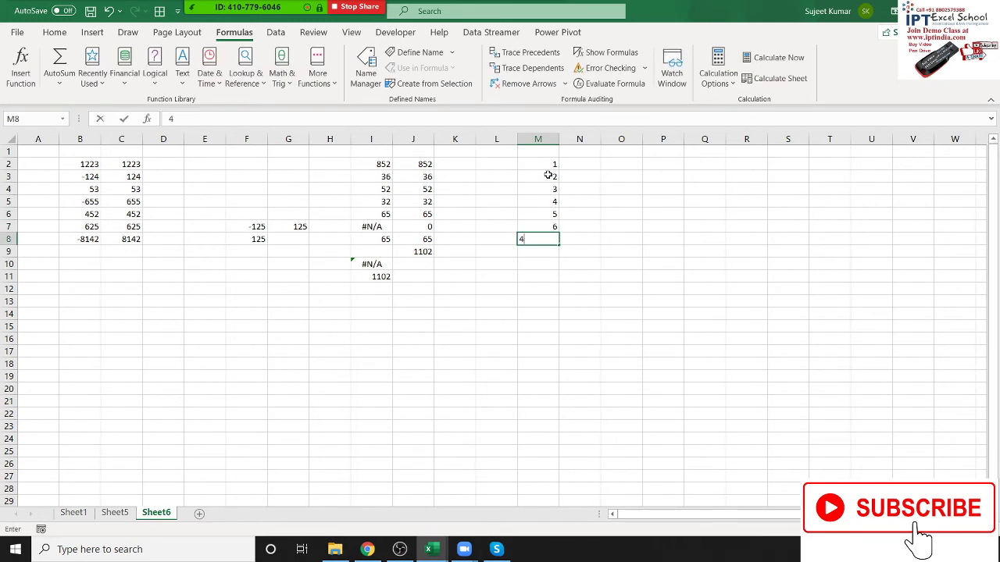
{"action": "key", "text": "Return"}
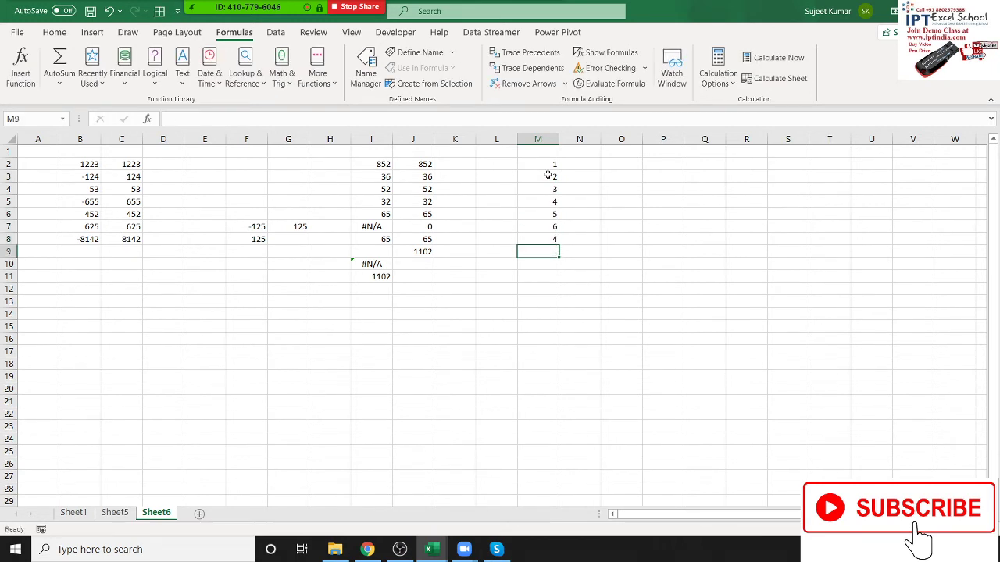
{"action": "key", "text": "Up"}
{"action": "type", "text": "7"}
{"action": "key", "text": "Return"}
- Move to cell N2, briefly checking the meeting participants list along the way
{"action": "key", "text": "Right"}
{"action": "key", "text": "Right"}
{"action": "key", "text": "Up"}
{"action": "key", "text": "Up"}
{"action": "key", "text": "Up"}
{"action": "key", "text": "Up"}
{"action": "key", "text": "Up"}
{"action": "key", "text": "Up"}
{"action": "key", "text": "Up"}
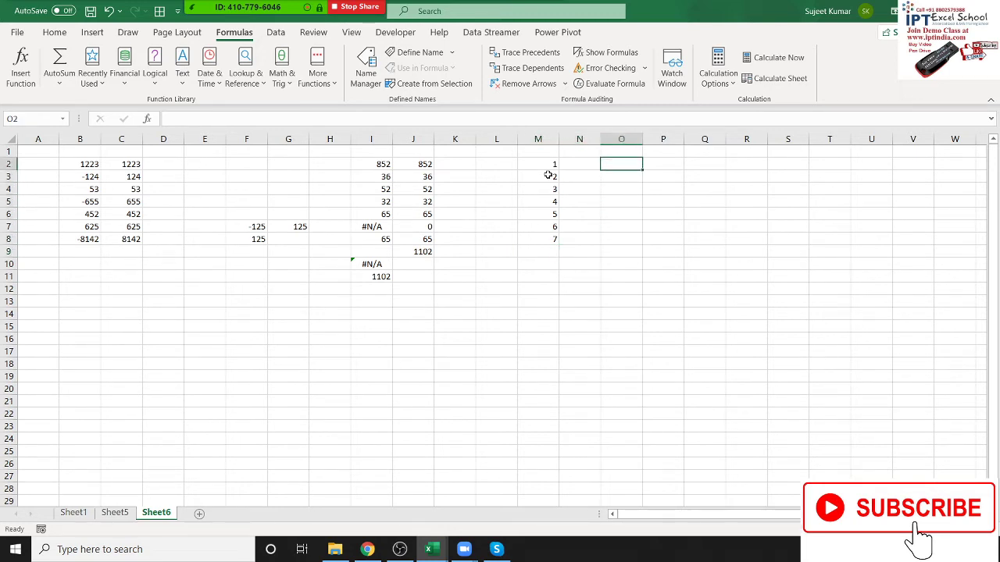
{"action": "key", "text": "Left"}
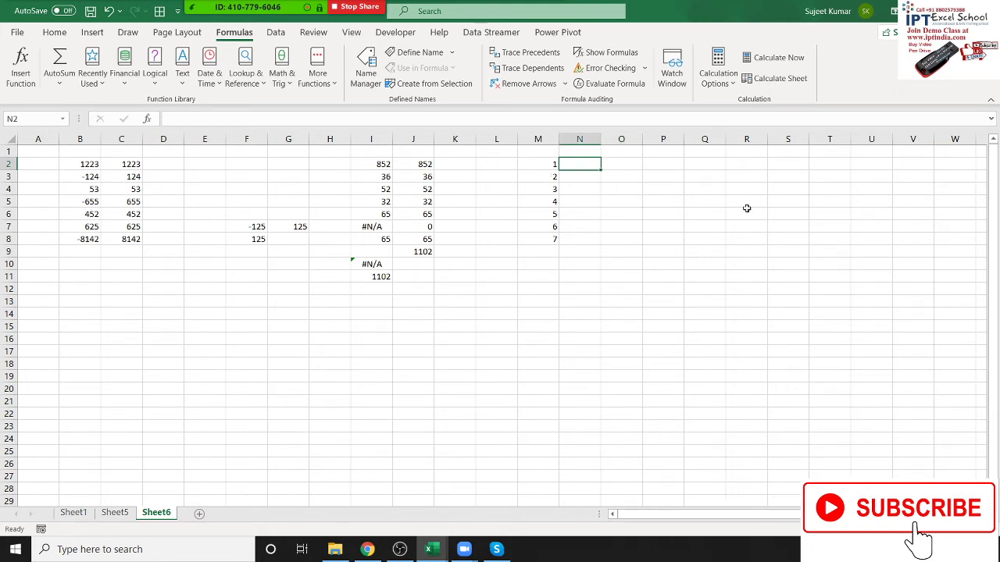
{"action": "left_click", "coordinate": [244, 17]}
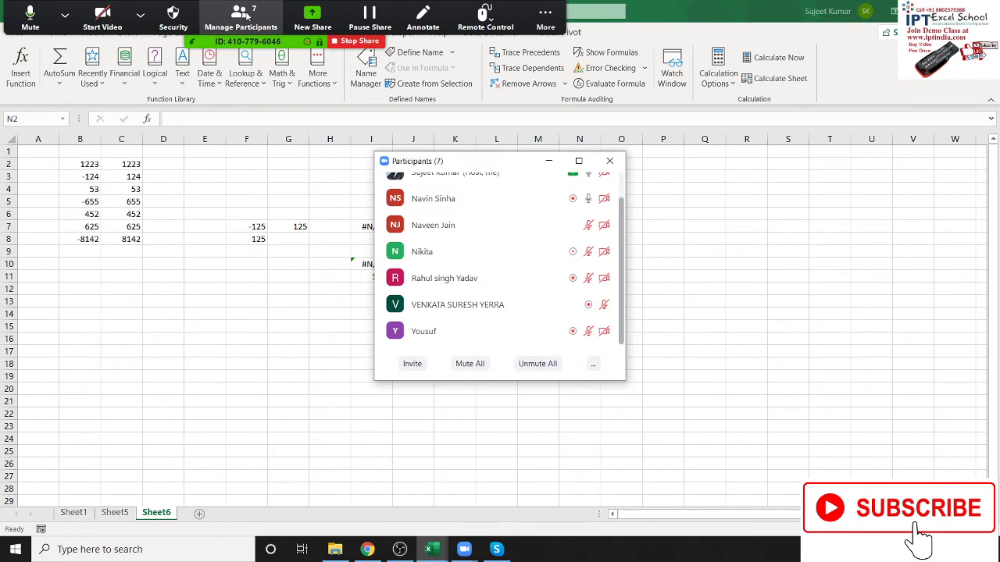
{"action": "left_click", "coordinate": [609, 161]}
{"action": "left_click", "coordinate": [580, 166]}
- Enter =ROMAN(M2) in N2 and fill it down to N8, giving numerals I through VII
{"action": "type", "text": "="}
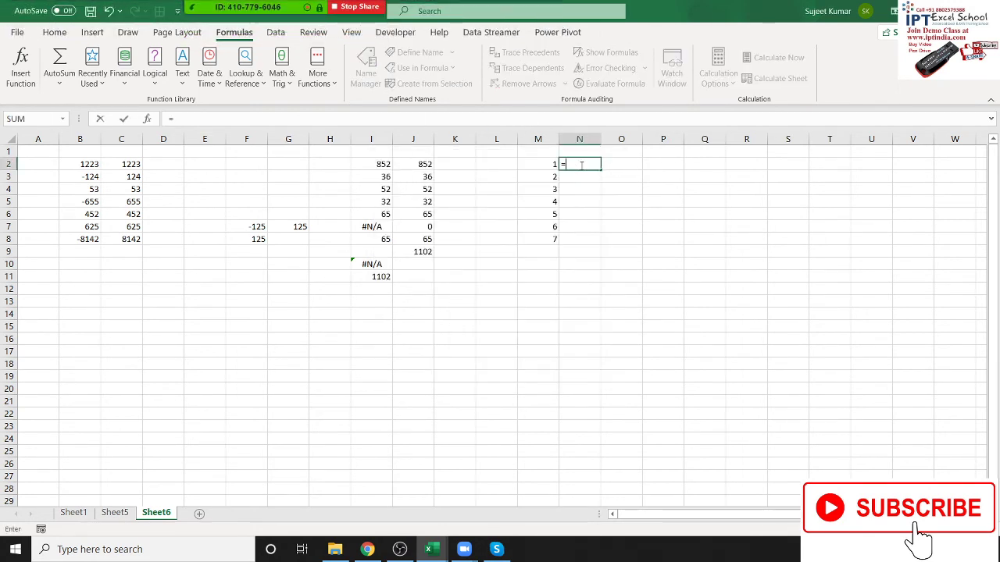
{"action": "type", "text": "ro"}
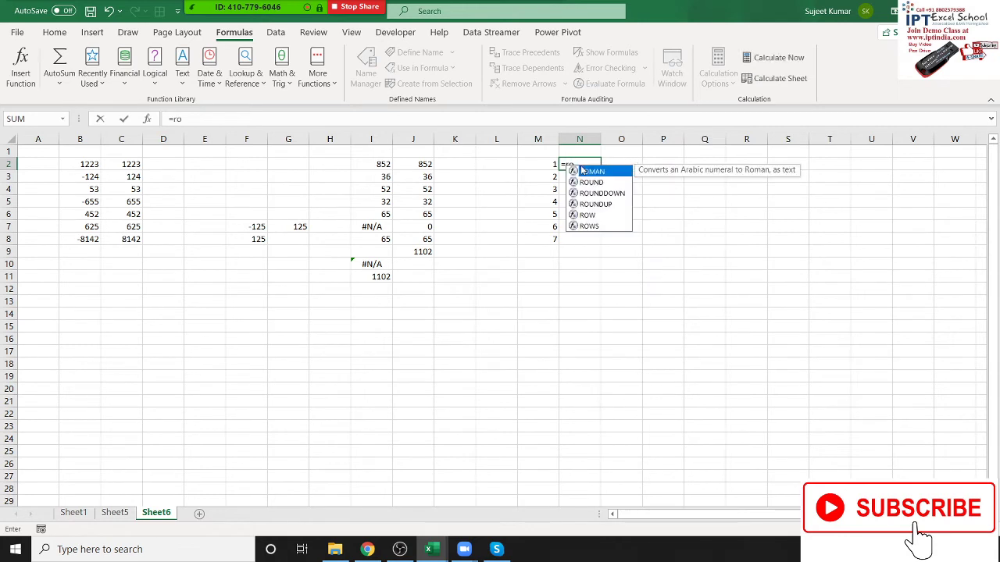
{"action": "key", "text": "Tab"}
{"action": "key", "text": "Left"}
{"action": "key", "text": "Return"}
{"action": "key", "text": "Left"}
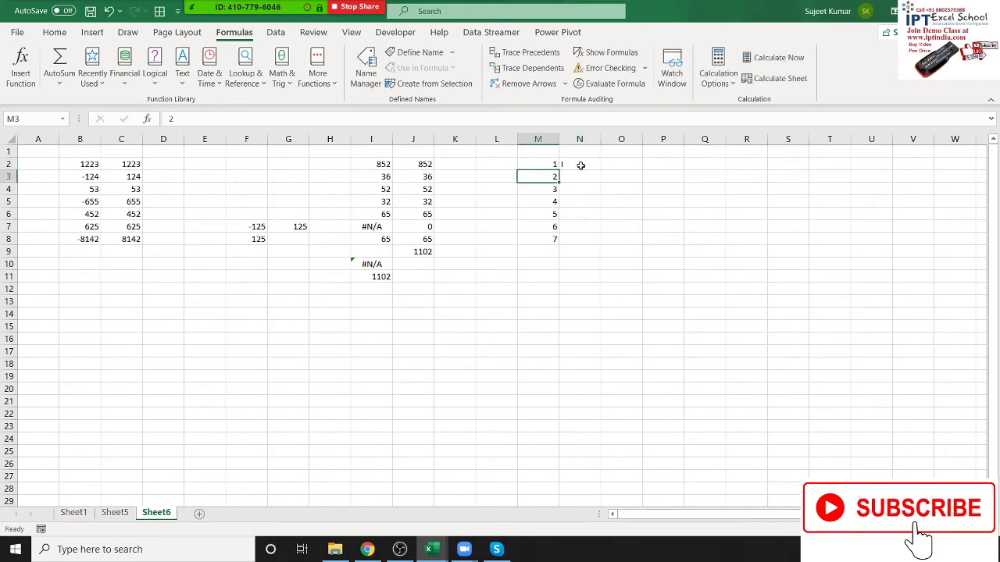
{"action": "key", "text": "ctrl+Down"}
{"action": "key", "text": "Right"}
{"action": "key", "text": "ctrl+shift+Up"}
{"action": "key", "text": "ctrl+d"}
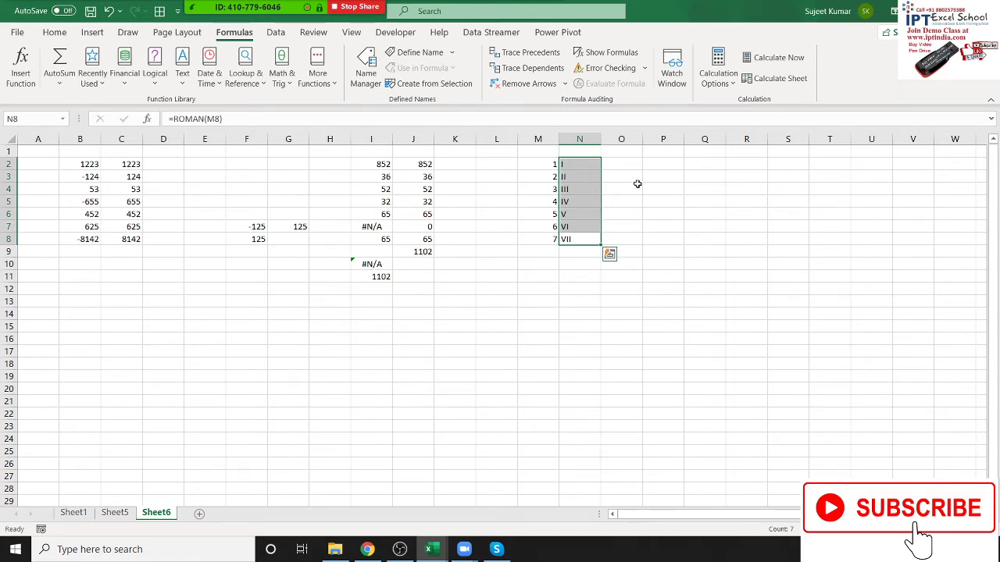
{"action": "left_click", "coordinate": [676, 164]}
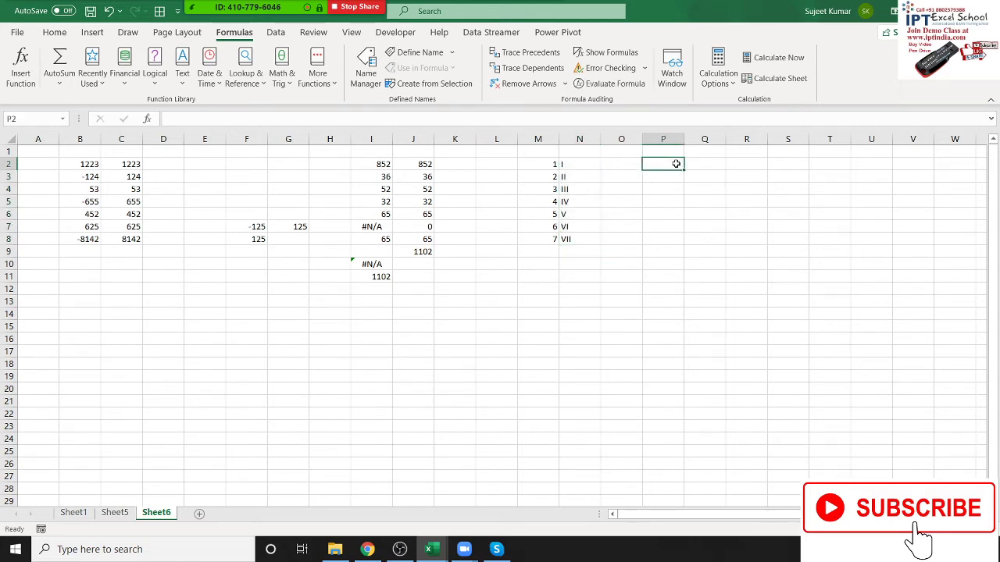
- Enter =ROW()-1 in P2, fixing the bracket error, and fill the 1–9 series down to P10
{"action": "type", "text": "=roe"}
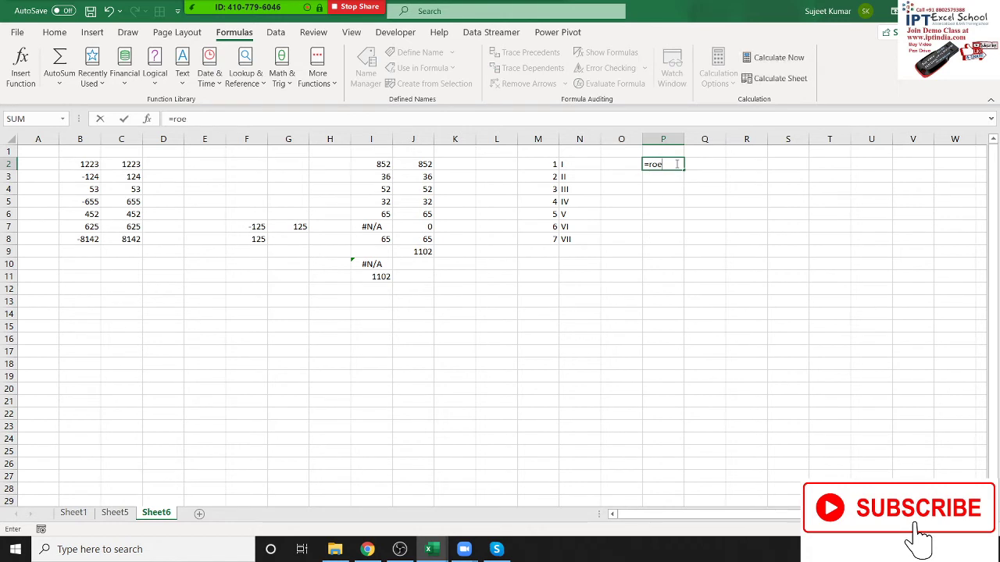
{"action": "type", "text": "w"}
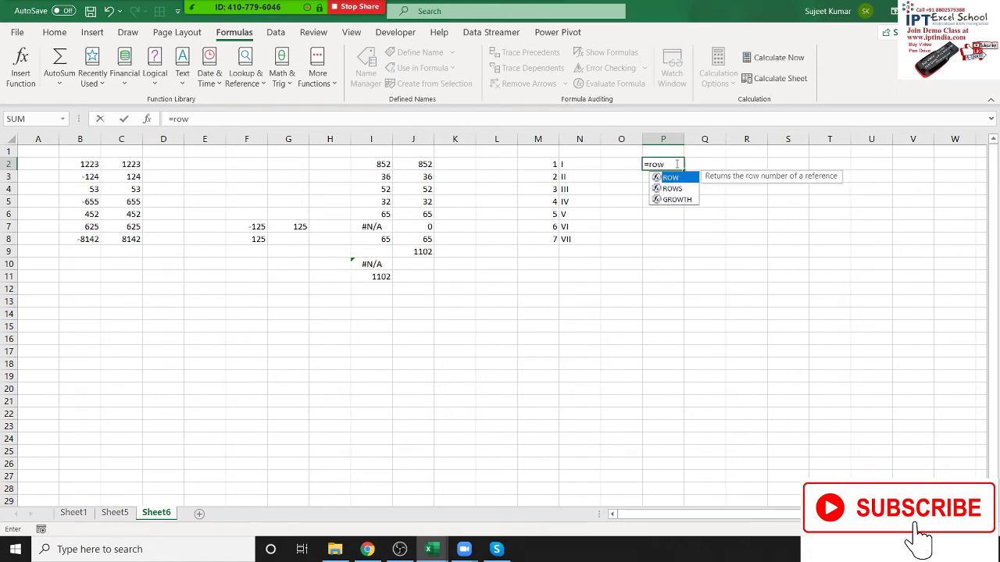
{"action": "type", "text": ")"}
{"action": "key", "text": "Return"}
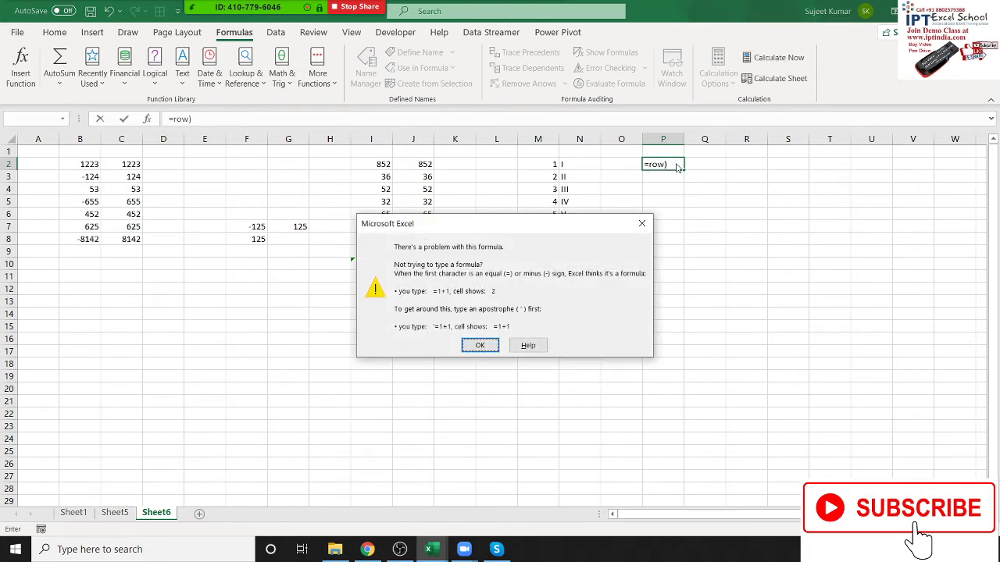
{"action": "key", "text": "Return"}
{"action": "key", "text": "Right"}
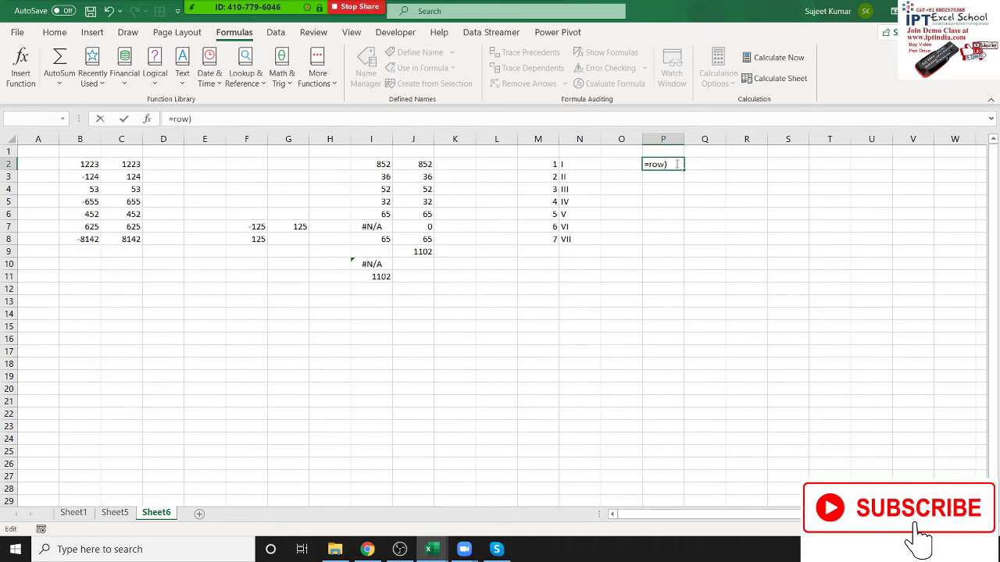
{"action": "key", "text": "BackSpace"}
{"action": "type", "text": "("}
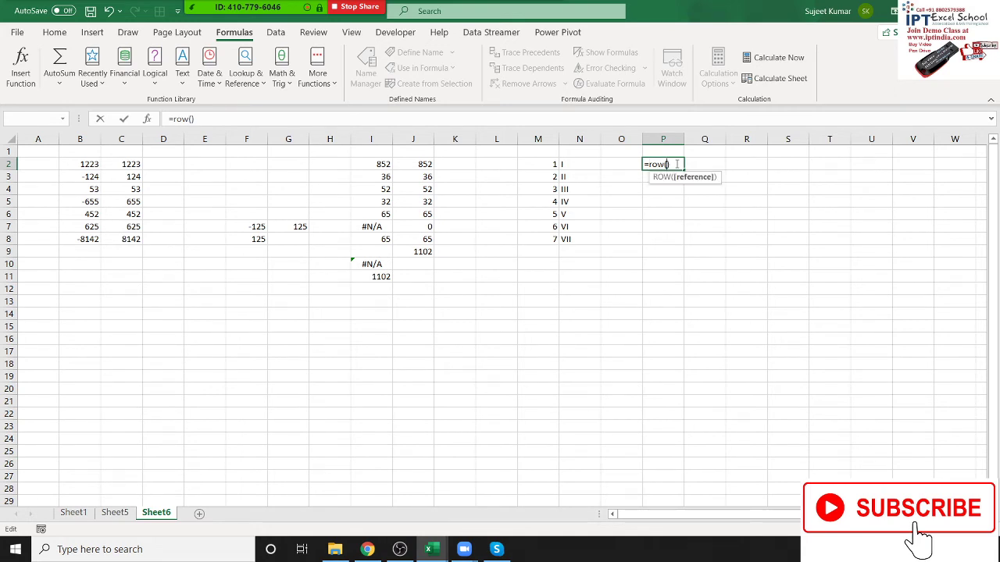
{"action": "key", "text": "Return"}
{"action": "left_click", "coordinate": [676, 164]}
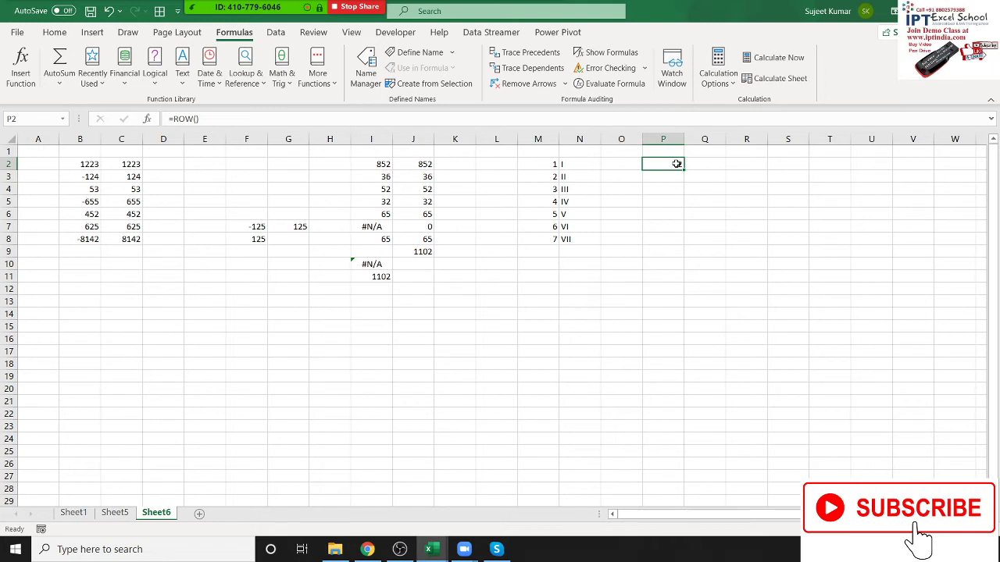
{"action": "left_click", "coordinate": [237, 119]}
{"action": "key", "text": "Return"}
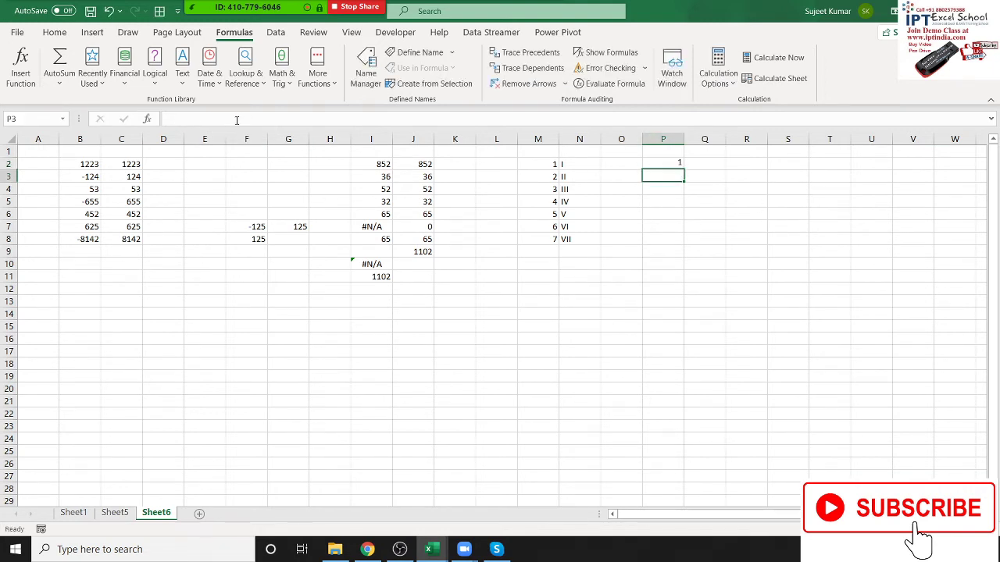
{"action": "left_click", "coordinate": [664, 164]}
{"action": "left_click_drag", "start_coordinate": [683, 171], "coordinate": [677, 274]}
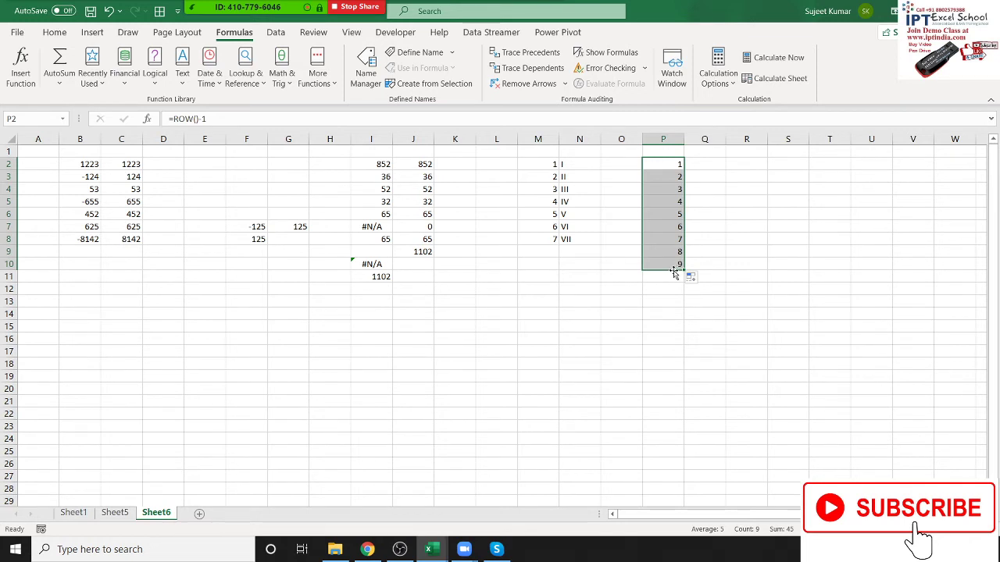
- Wrap P2's formula as =ROMAN(ROW()-1) and fill it down P2:P10 for I through IX
{"action": "left_click", "coordinate": [173, 120]}
{"action": "type", "text": "ro"}
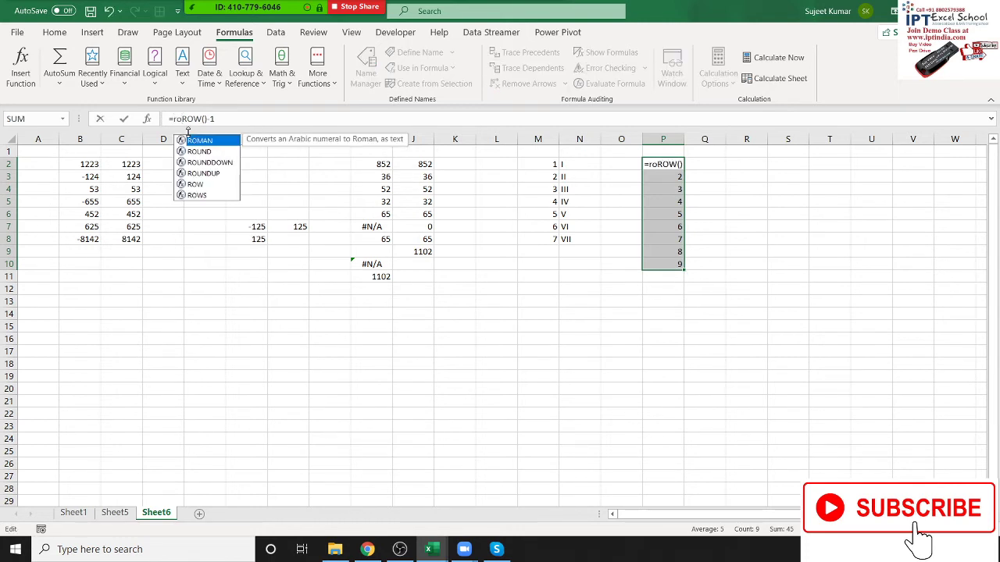
{"action": "key", "text": "Down"}
{"action": "key", "text": "Down"}
{"action": "key", "text": "Up"}
{"action": "key", "text": "Up"}
{"action": "key", "text": "Tab"}
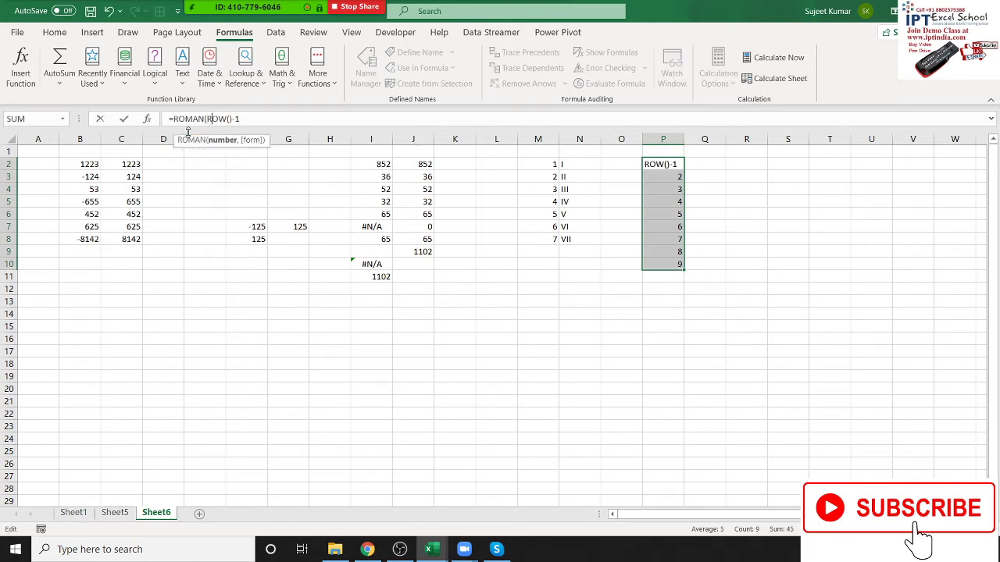
{"action": "key", "text": "End"}
{"action": "type", "text": ")"}
{"action": "key", "text": "Return"}
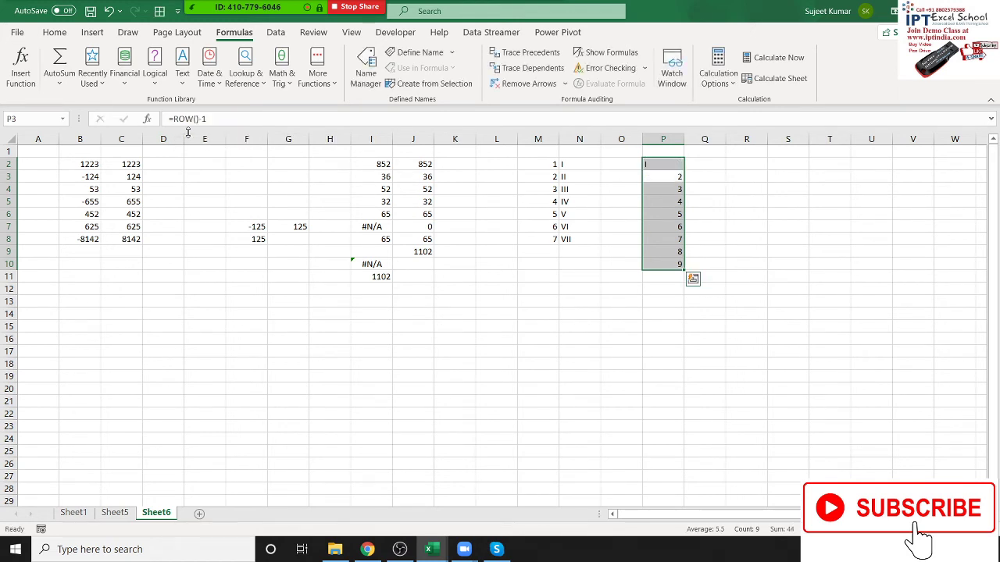
{"action": "key", "text": "shift+Return"}
{"action": "key", "text": "ctrl+d"}
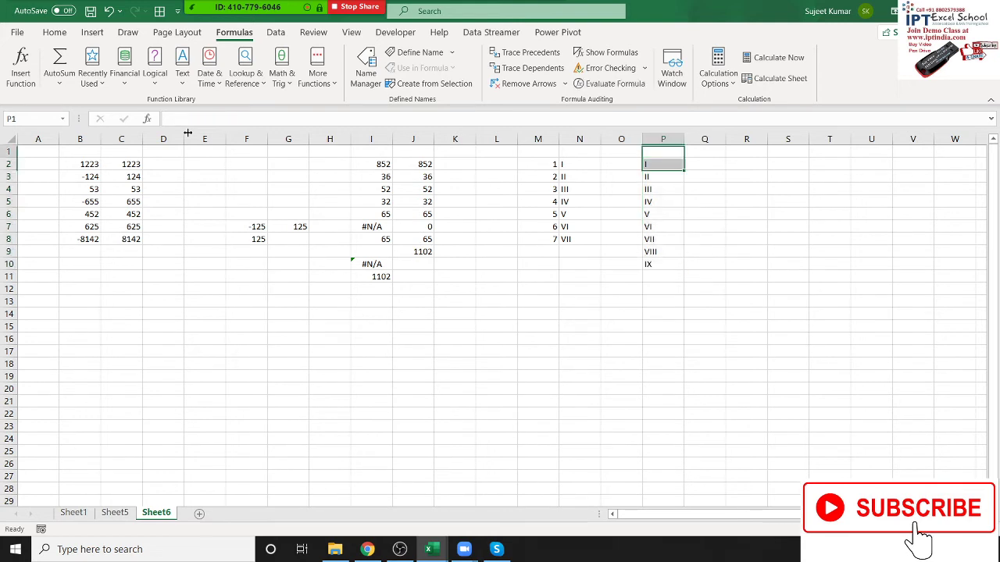
{"action": "key", "text": "Right"}
{"action": "key", "text": "Left"}
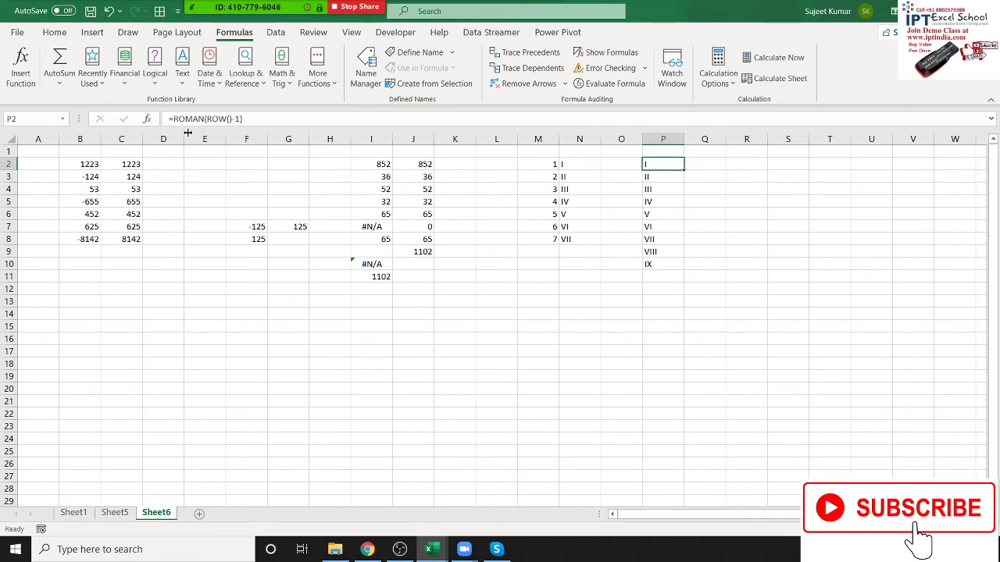
{"action": "key", "text": "Right"}
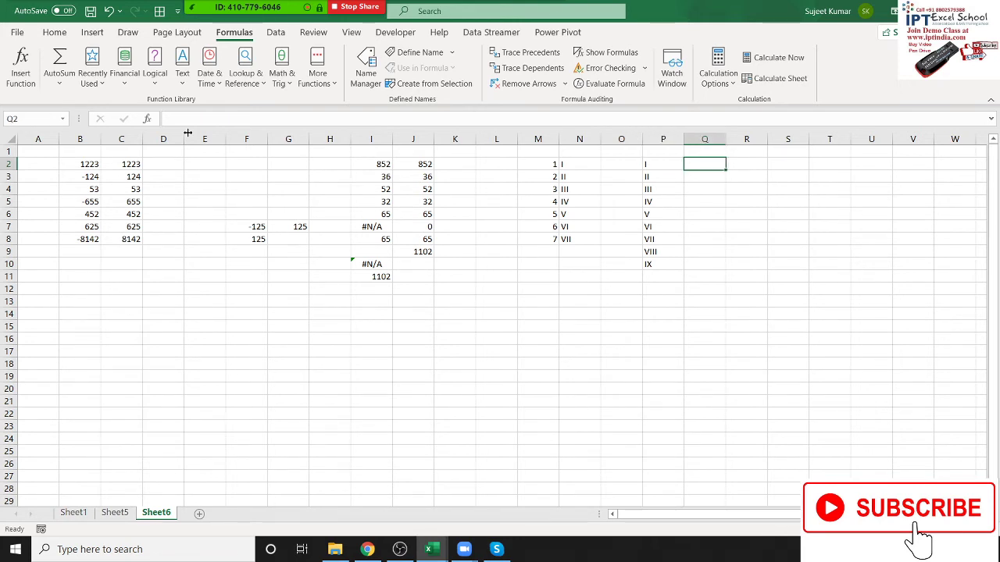
- Enter =ARABIC(P2) in Q2 and copy it down to Q10, returning 1 through 9
{"action": "type", "text": "=ar"}
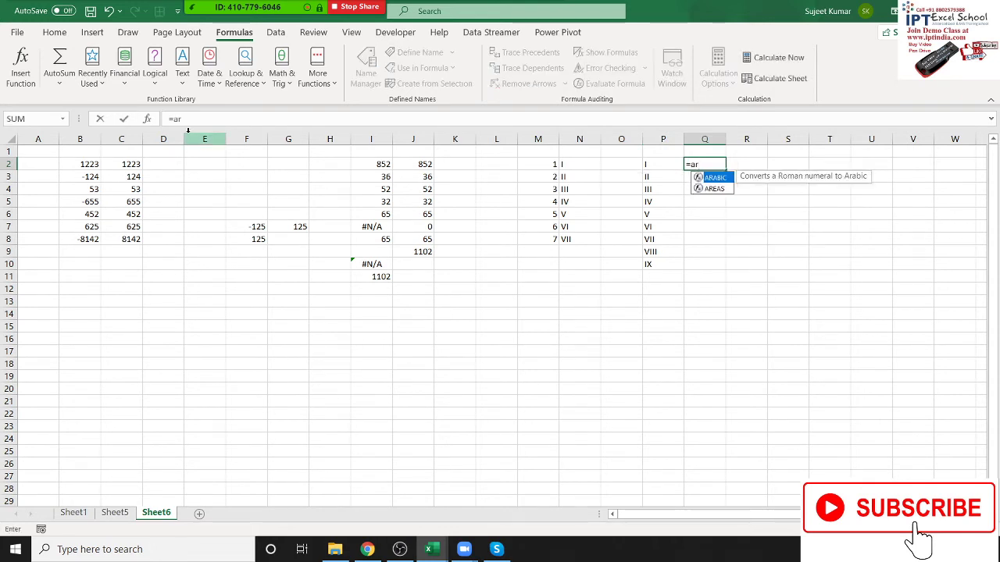
{"action": "key", "text": "Tab"}
{"action": "key", "text": "Left"}
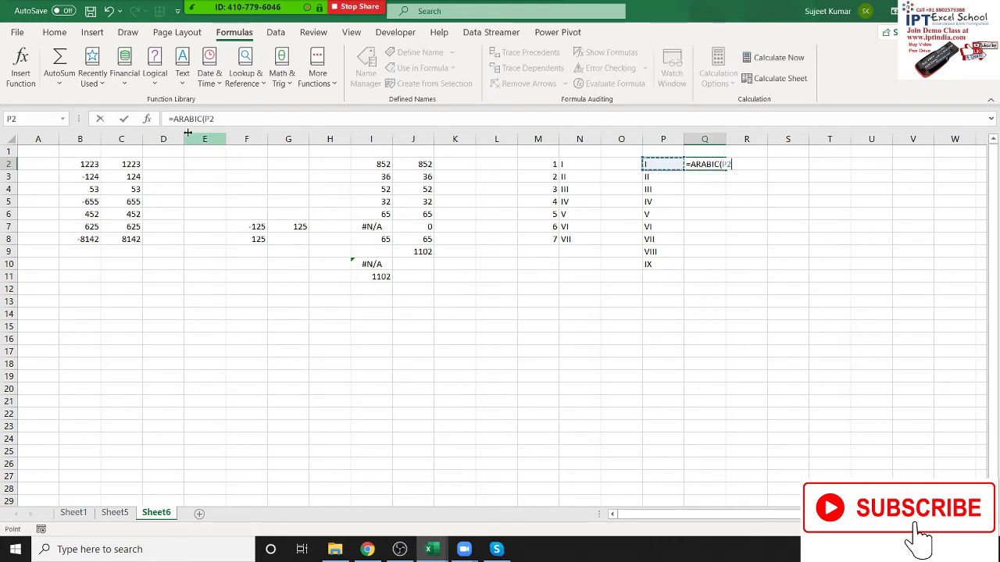
{"action": "key", "text": "Return"}
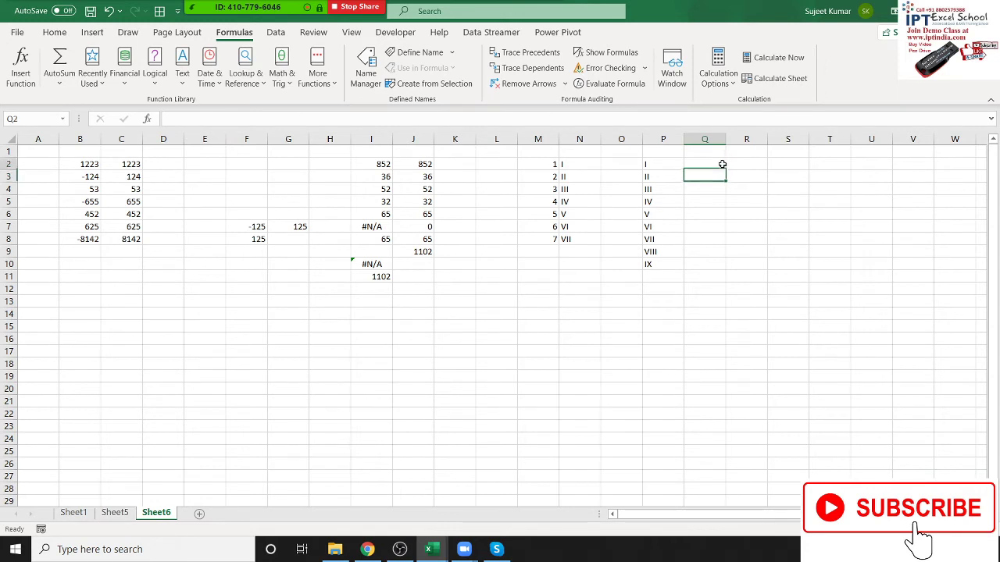
{"action": "left_click", "coordinate": [724, 166]}
{"action": "type", "text": "=ARABIC(P2)"}
{"action": "double_click", "coordinate": [723, 168]}
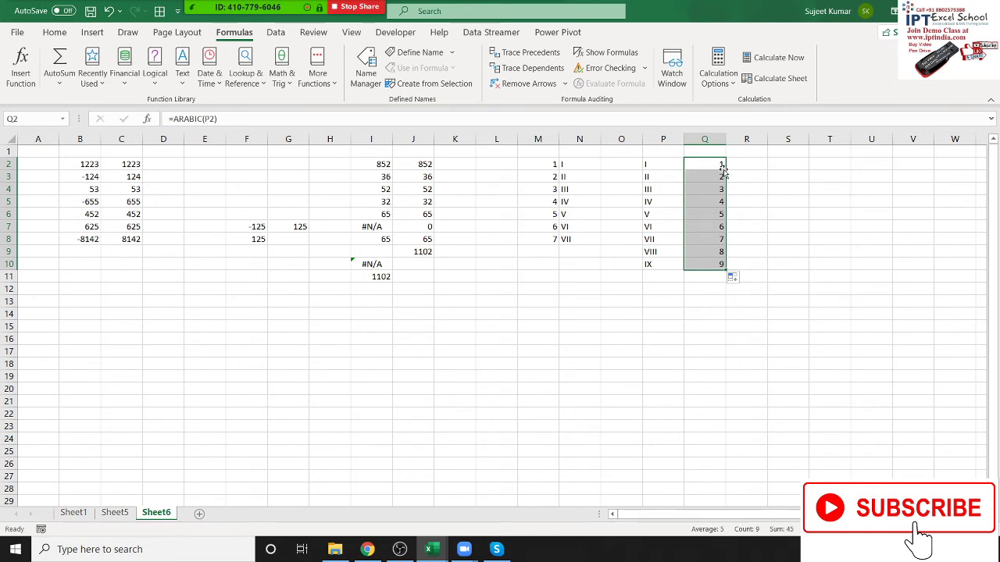
{"action": "left_click", "coordinate": [546, 311]}
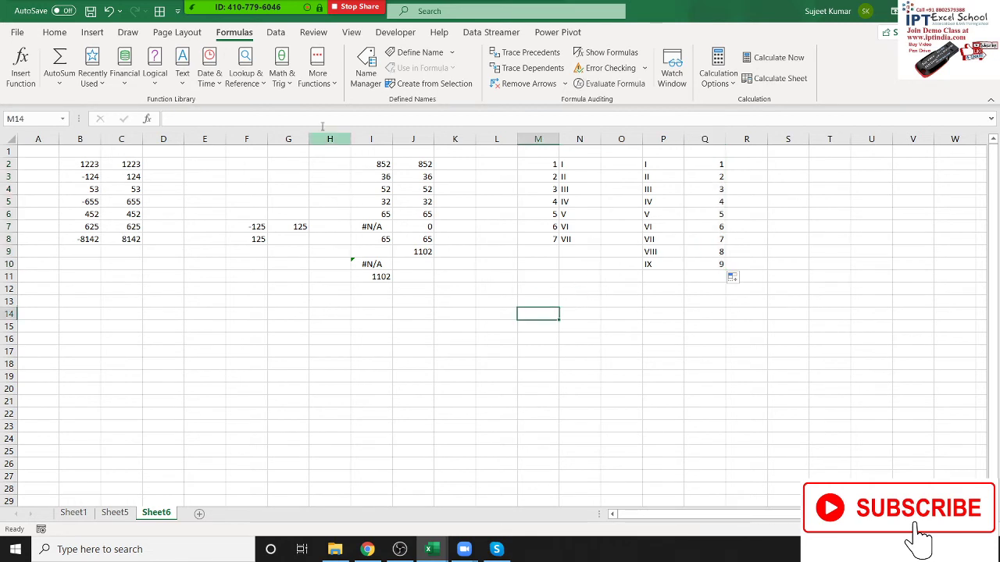
{"action": "left_click", "coordinate": [279, 90]}
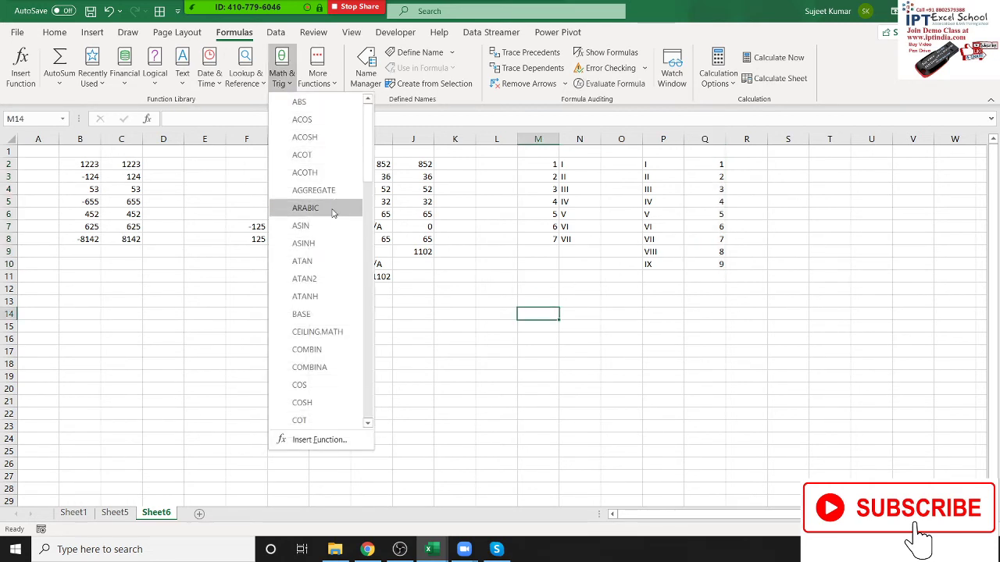
- Put 12.36 in E17 and enter =ROUND(E17,0) in F17
{"action": "left_click", "coordinate": [428, 310]}
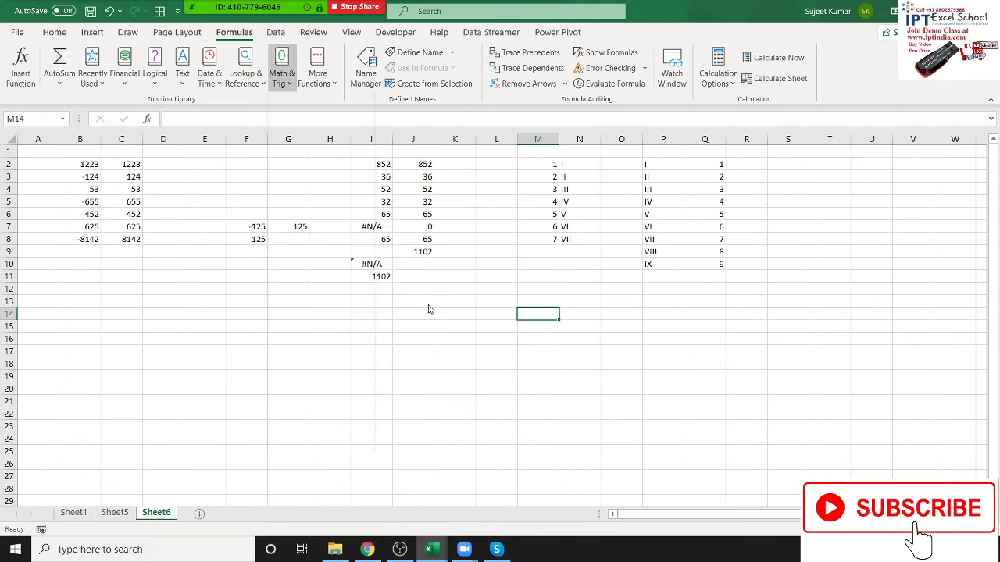
{"action": "left_click", "coordinate": [223, 350]}
{"action": "type", "text": "1"}
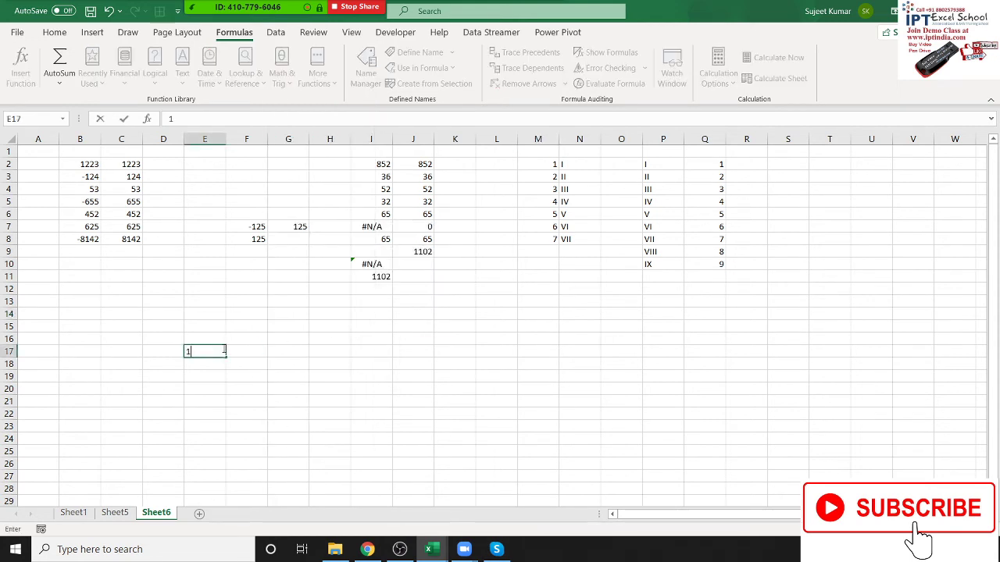
{"action": "type", "text": "2.36"}
{"action": "key", "text": "Return"}
{"action": "left_click", "coordinate": [218, 351]}
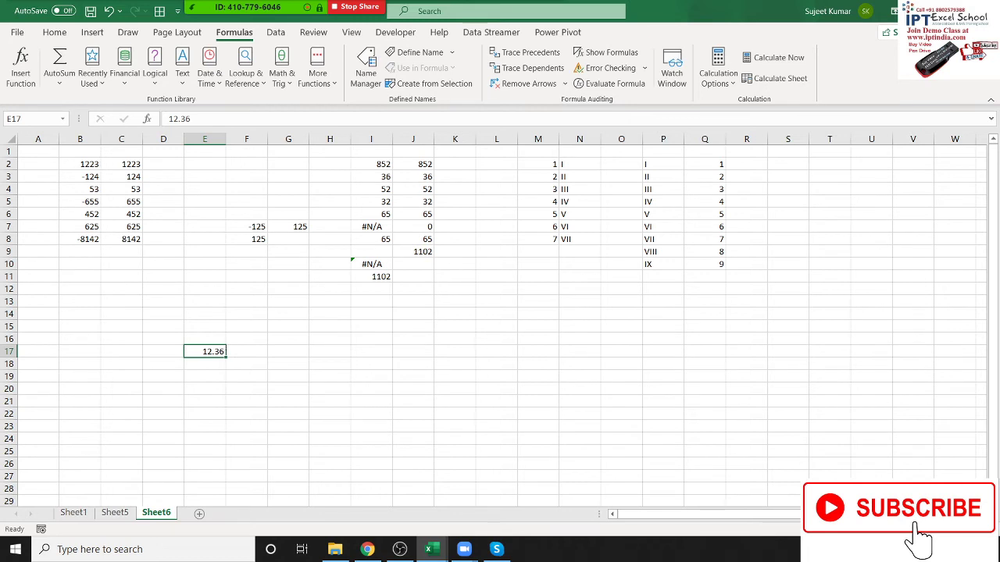
{"action": "left_click", "coordinate": [246, 351]}
{"action": "type", "text": "=ro"}
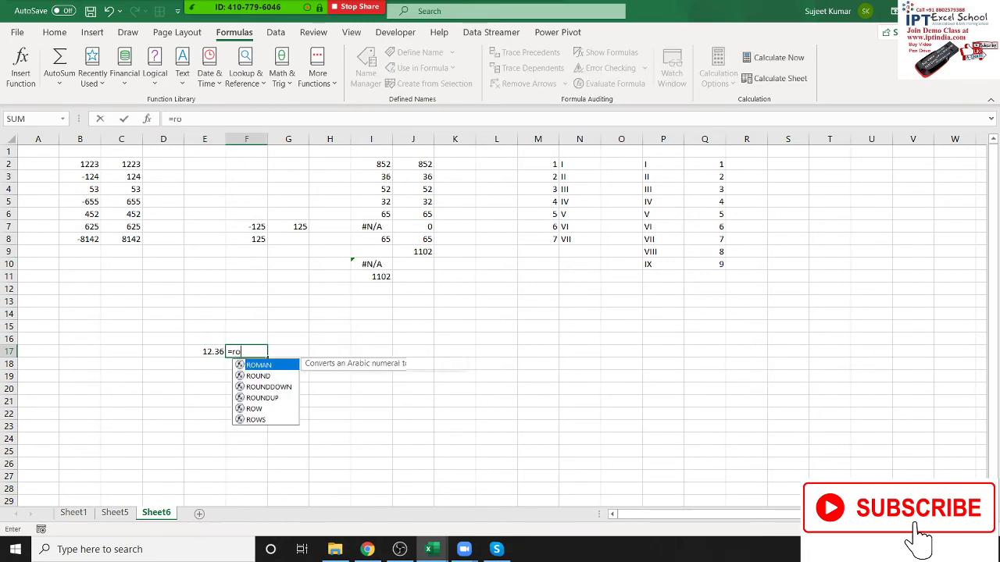
{"action": "key", "text": "Down"}
{"action": "key", "text": "Tab"}
{"action": "key", "text": "Left"}
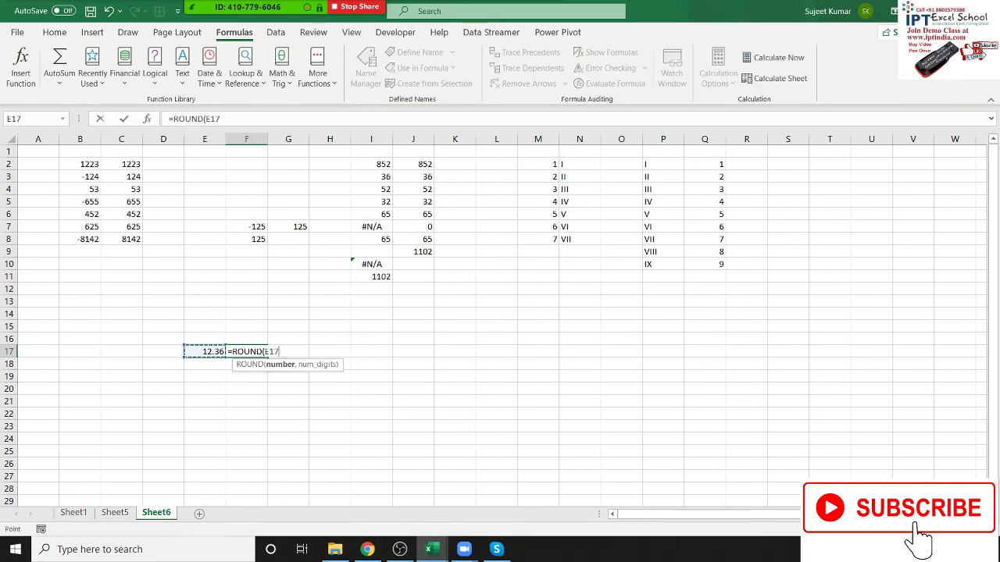
{"action": "type", "text": ",0"}
{"action": "key", "text": "Return"}
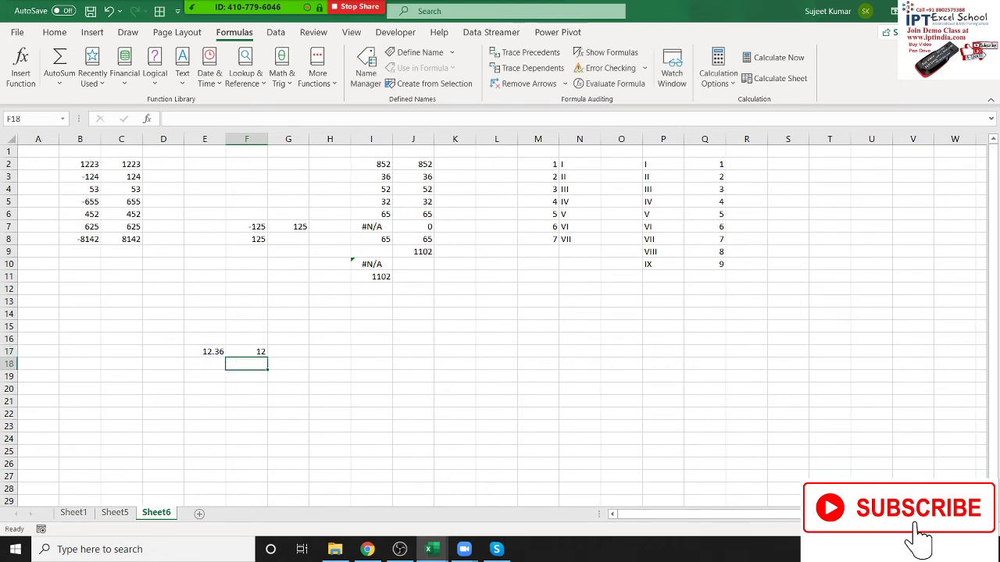
{"action": "key", "text": "Up"}
- Enter =ROUNDUP(E17,0) in G17
{"action": "key", "text": "Right"}
{"action": "type", "text": "=ro"}
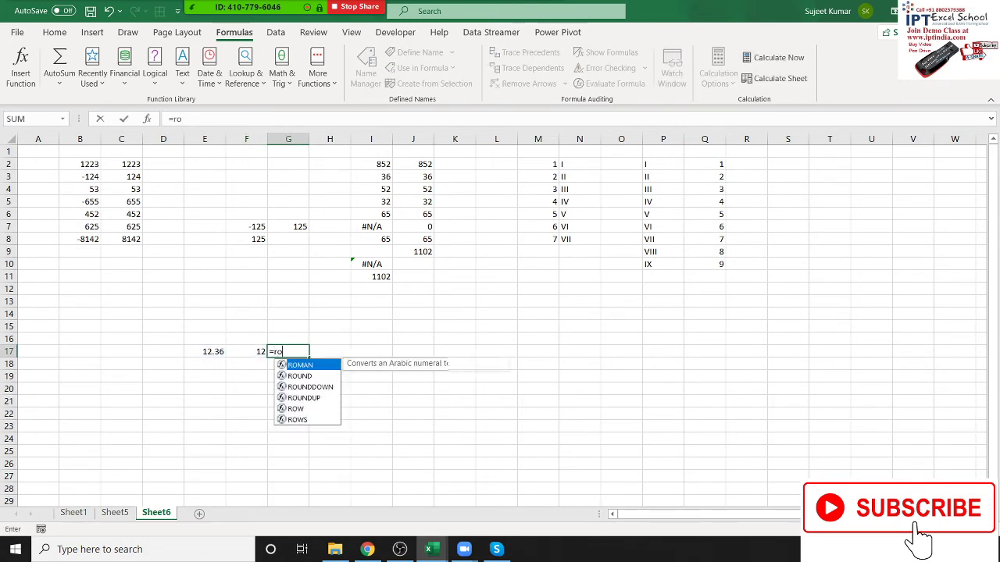
{"action": "type", "text": "u"}
{"action": "key", "text": "Down"}
{"action": "key", "text": "Down"}
{"action": "key", "text": "Tab"}
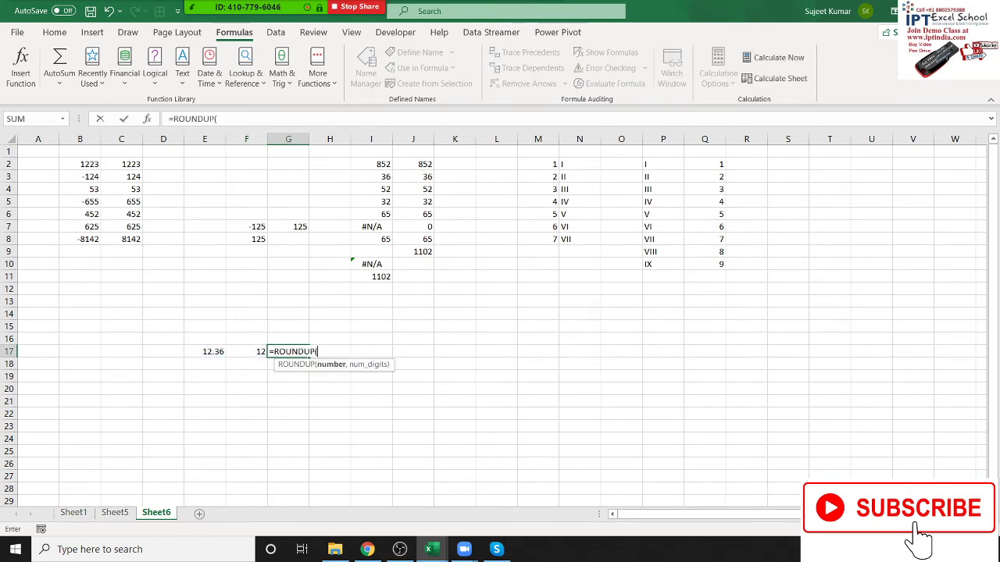
{"action": "key", "text": "Left"}
{"action": "type", "text": ",0"}
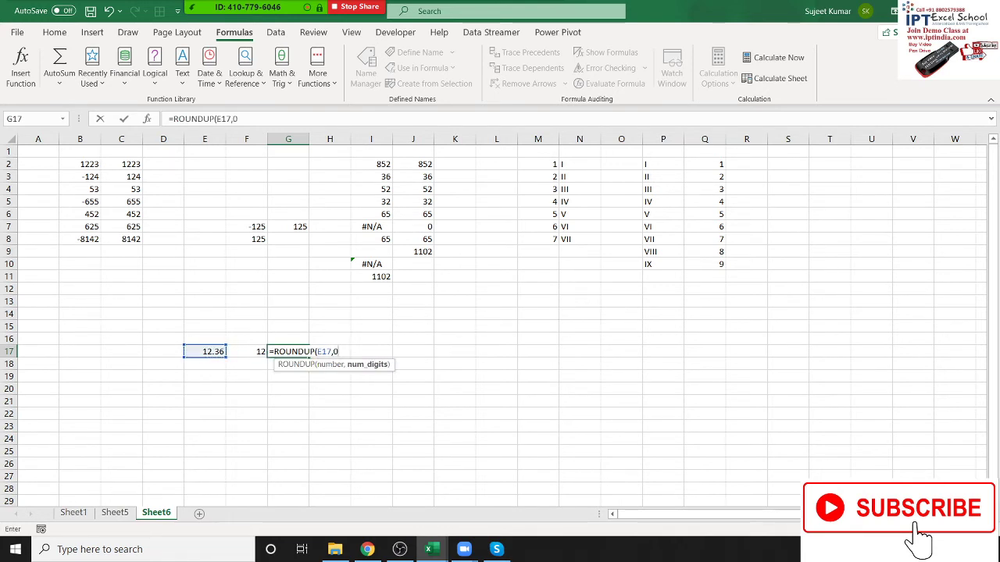
{"action": "type", "text": ")"}
{"action": "key", "text": "Return"}
{"action": "key", "text": "Up"}
- Enter =ROUNDDOWN(E17,0) in H17 and recheck the ROUNDUP formula
{"action": "key", "text": "Right"}
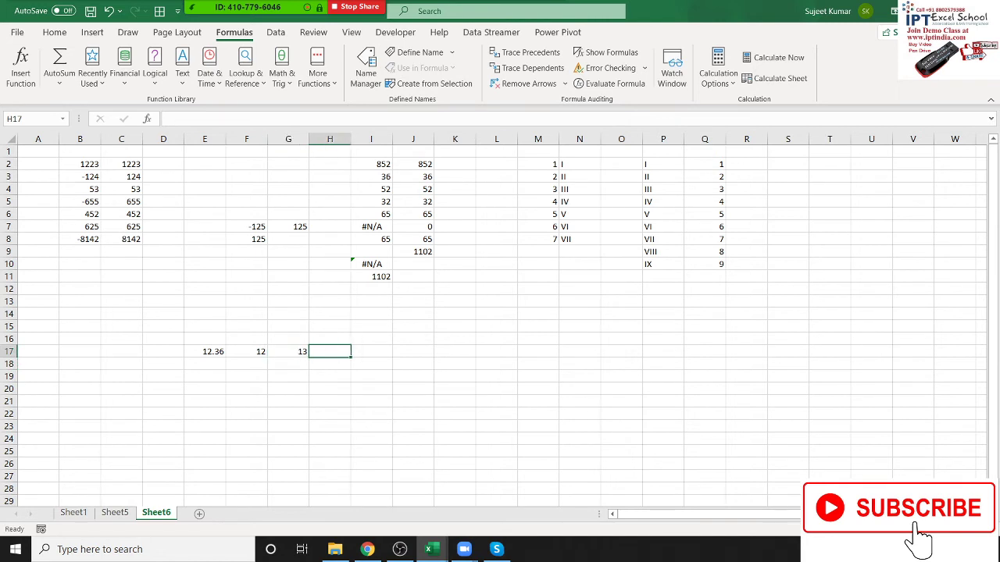
{"action": "type", "text": "=rou"}
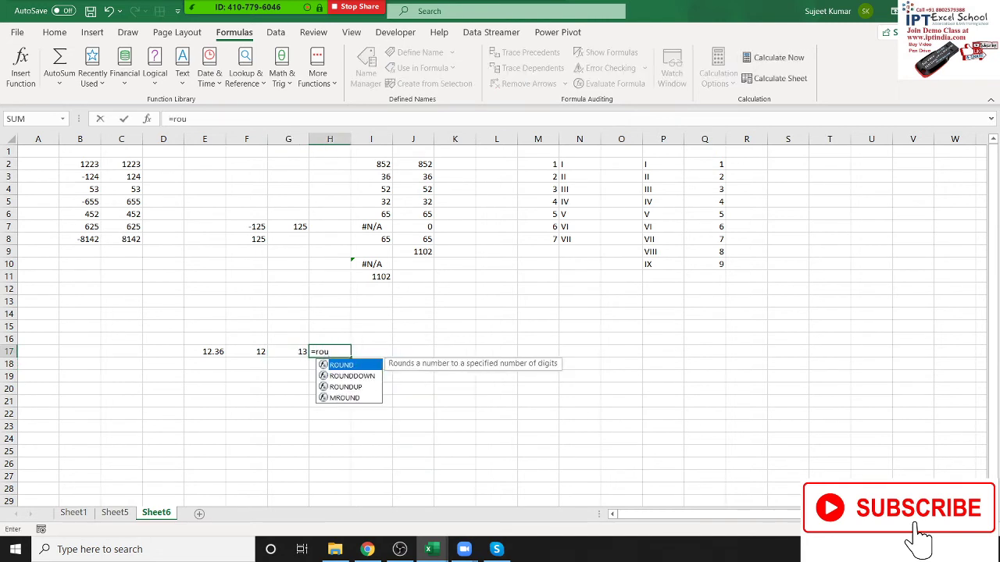
{"action": "key", "text": "Down"}
{"action": "key", "text": "Down"}
{"action": "key", "text": "Up"}
{"action": "key", "text": "Tab"}
{"action": "key", "text": "Left"}
{"action": "key", "text": "Left"}
{"action": "key", "text": "Left"}
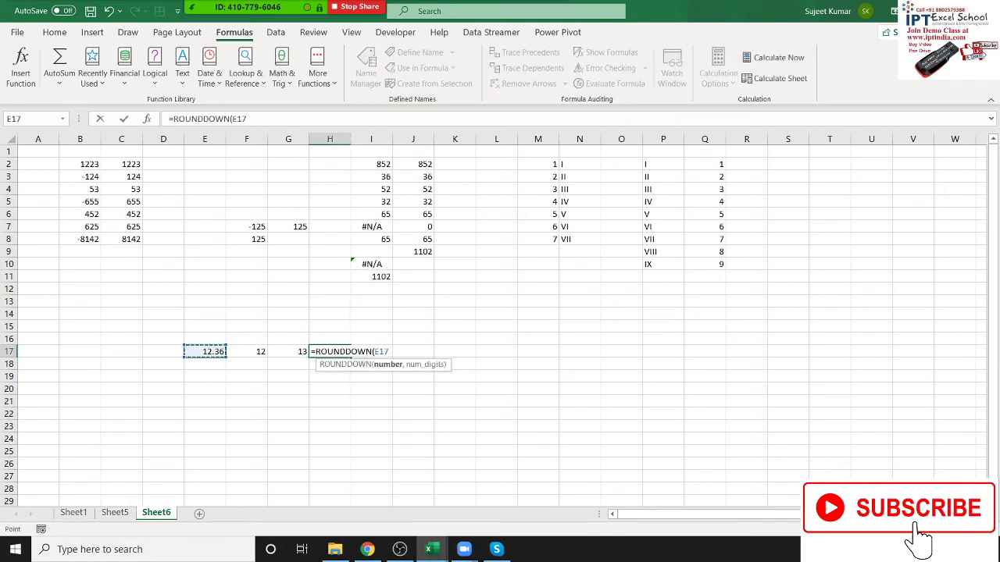
{"action": "type", "text": ",0"}
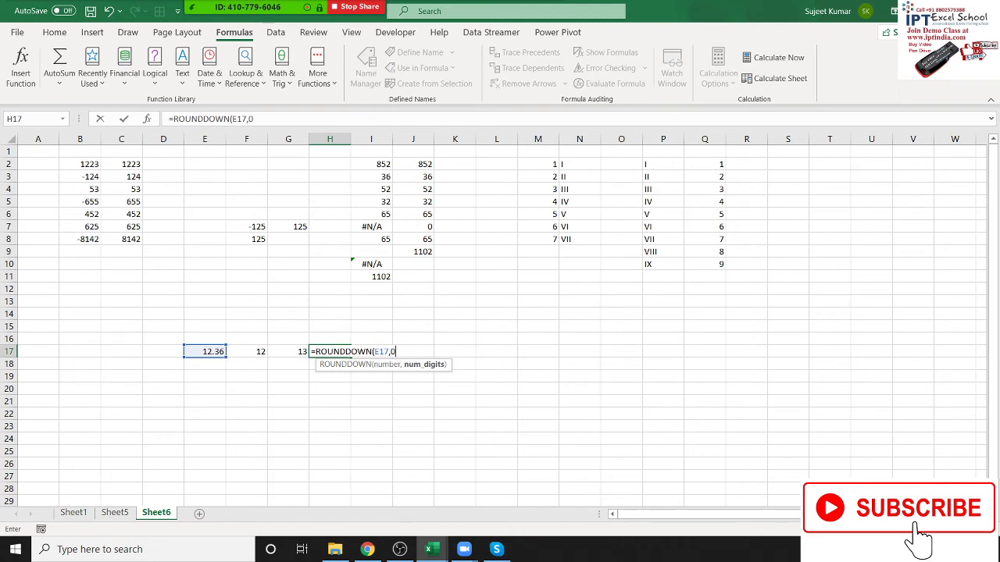
{"action": "type", "text": ")"}
{"action": "key", "text": "Return"}
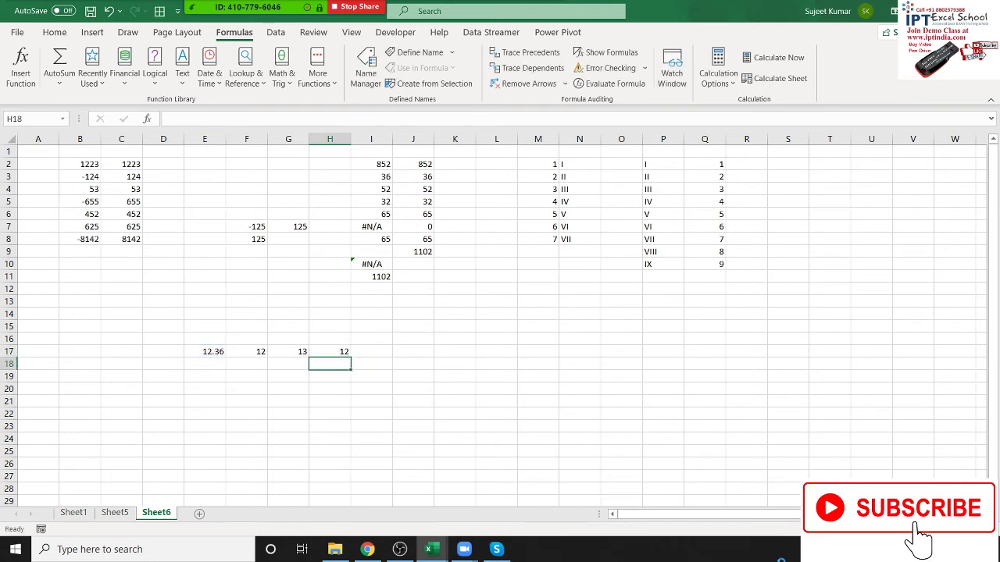
{"action": "key", "text": "Up"}
{"action": "key", "text": "Left"}
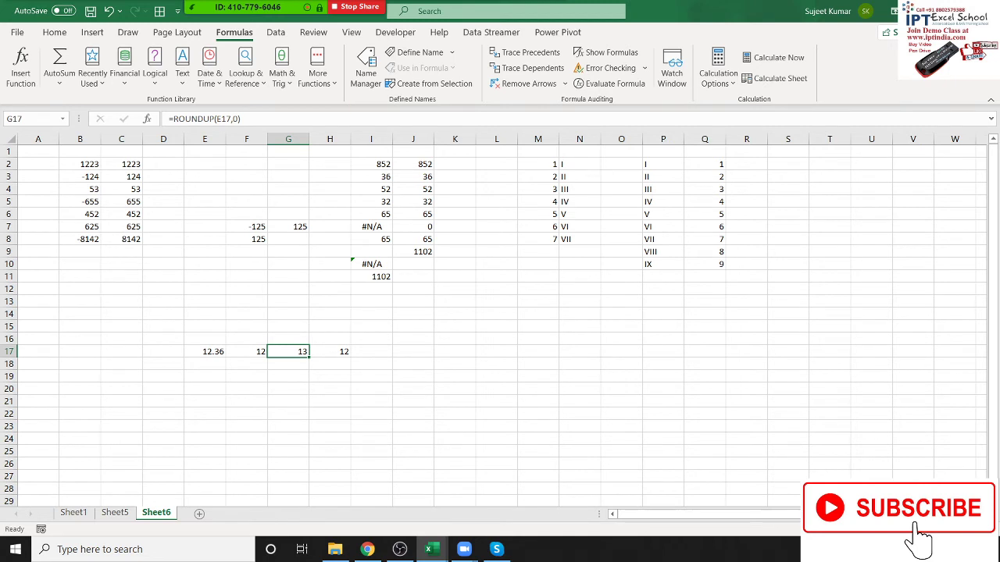
- Change E17 to 1253, then to 15.53, and check the ROUND result in F17
{"action": "key", "text": "Left"}
{"action": "key", "text": "Left"}
{"action": "type", "text": "1"}
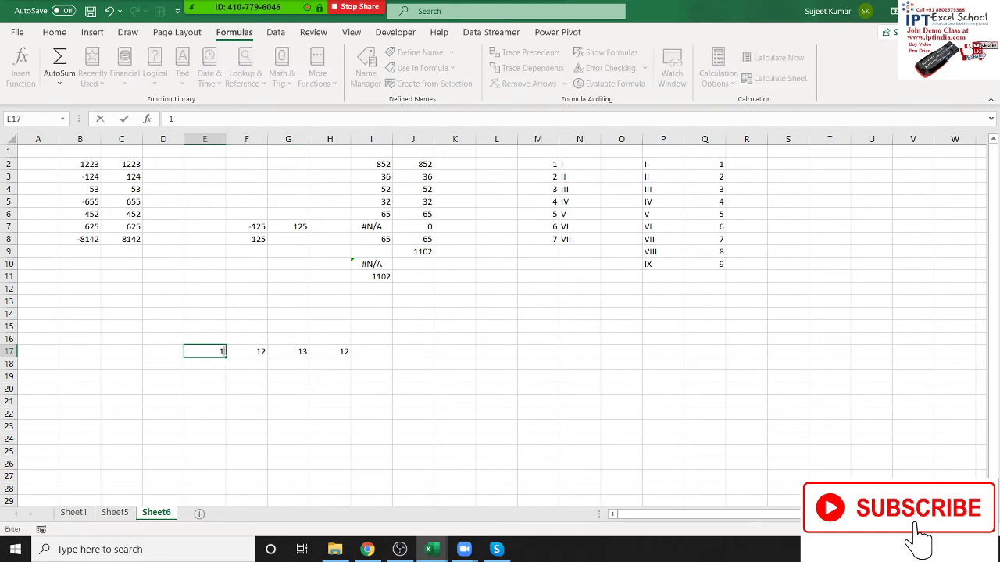
{"action": "type", "text": "253"}
{"action": "key", "text": "Return"}
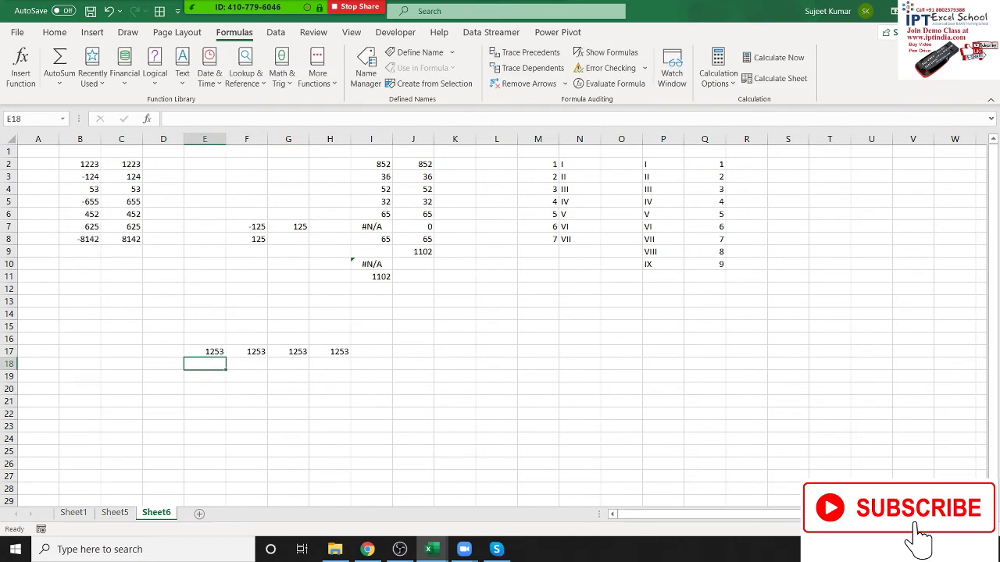
{"action": "key", "text": "Up"}
{"action": "type", "text": "15."}
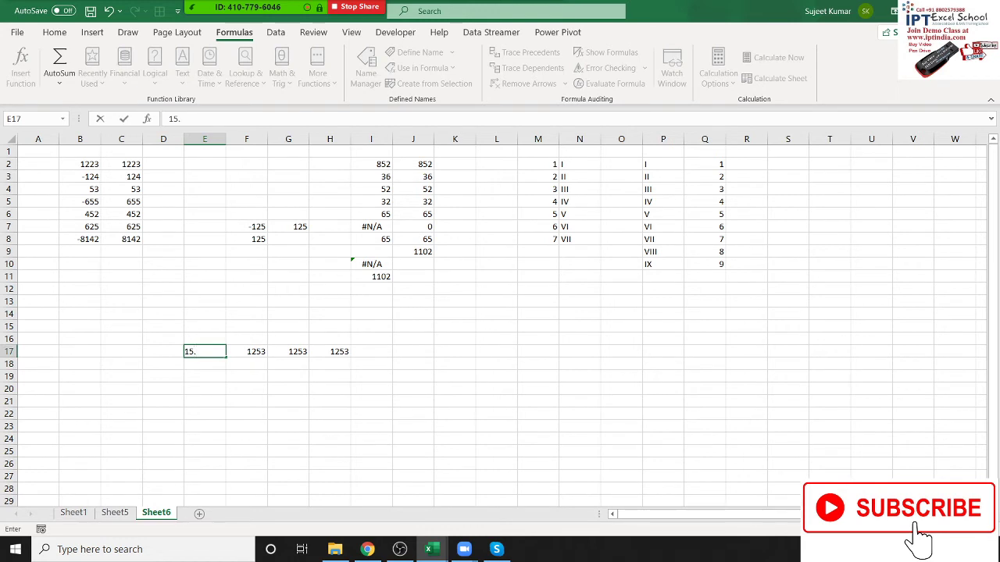
{"action": "type", "text": "53"}
{"action": "key", "text": "Return"}
{"action": "key", "text": "Up"}
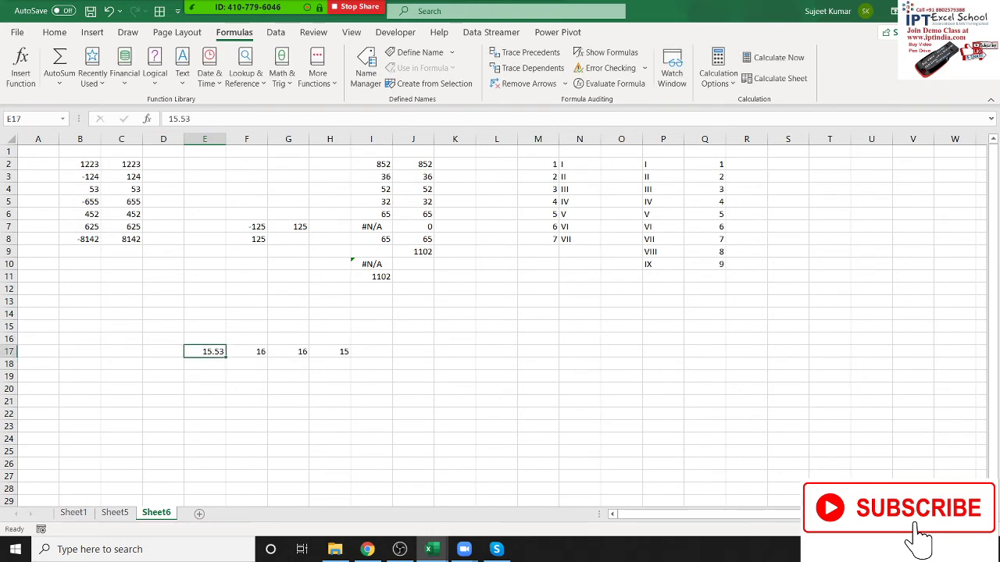
{"action": "key", "text": "Right"}
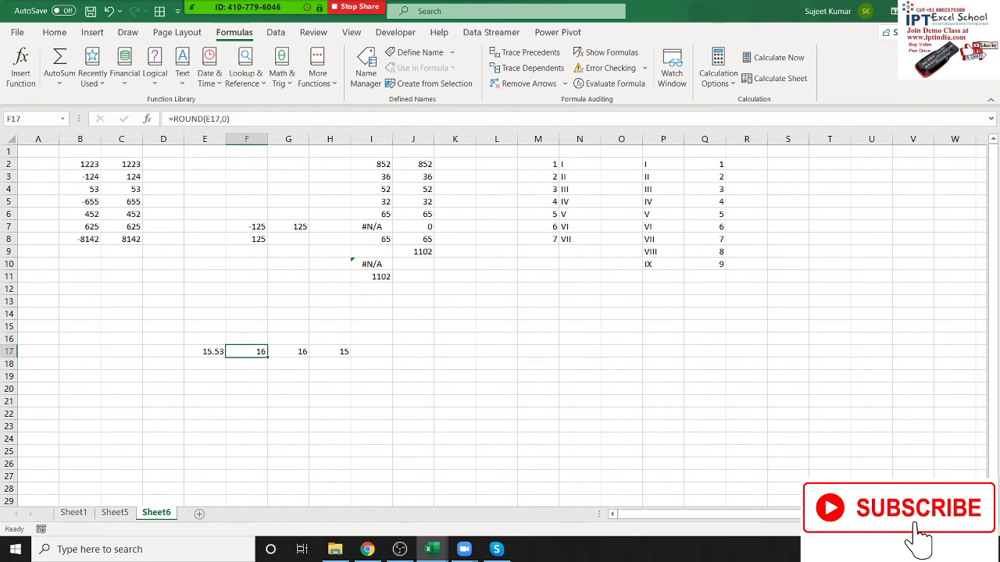
- Enter 500 in K14 and 4526 in L14
{"action": "left_click", "coordinate": [456, 312]}
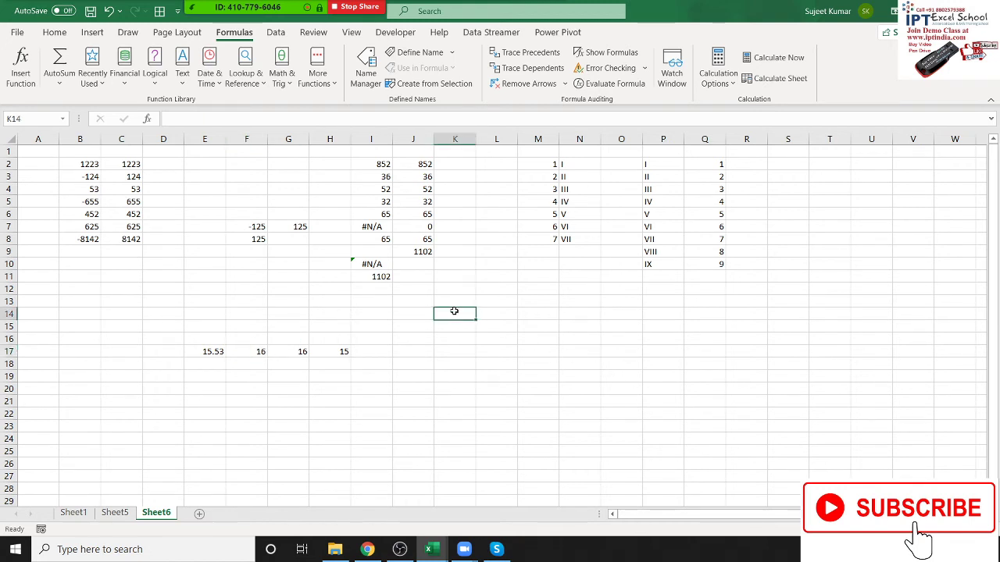
{"action": "type", "text": "500"}
{"action": "key", "text": "Tab"}
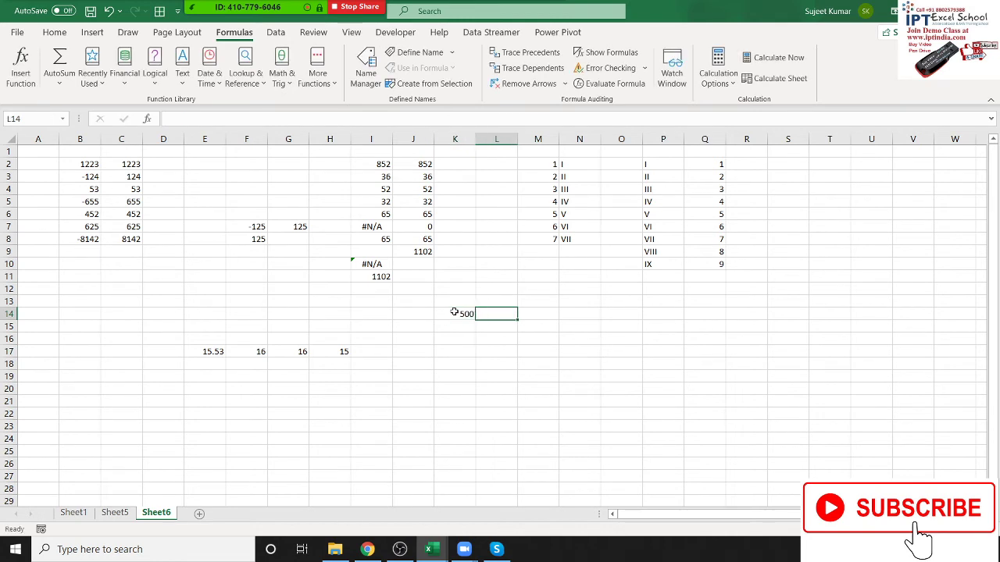
{"action": "type", "text": "45"}
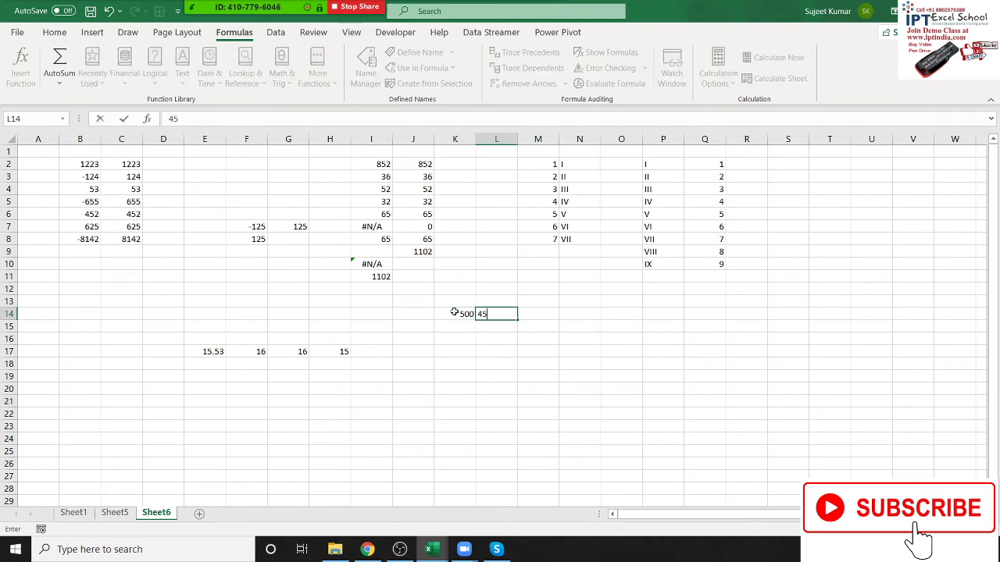
{"action": "type", "text": "26"}
{"action": "key", "text": "Return"}
{"action": "key", "text": "Up"}
{"action": "key", "text": "Right"}
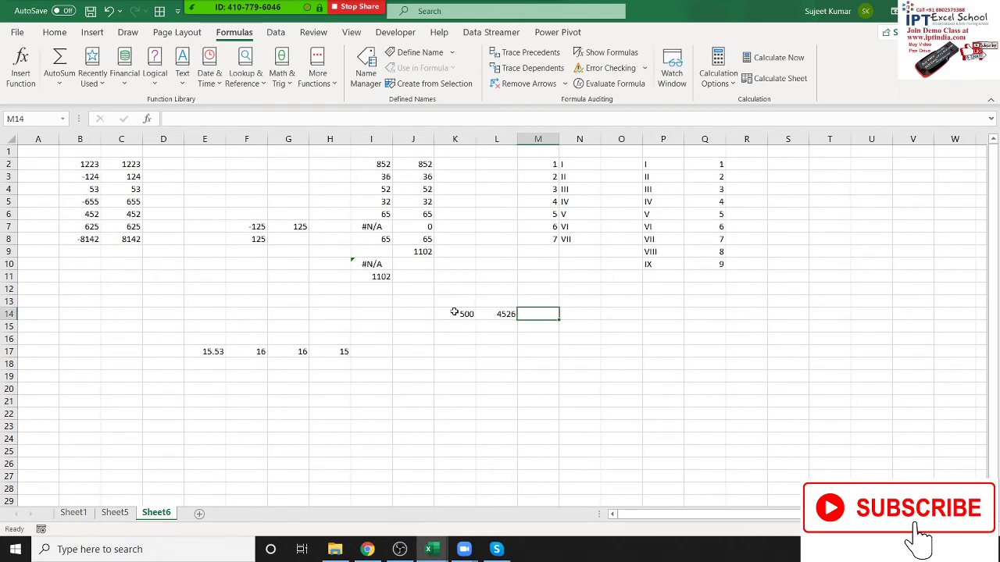
- Enter 4500 in M14 and 5000 in N14, then select L15 below 4526
{"action": "type", "text": "4500"}
{"action": "key", "text": "Tab"}
{"action": "type", "text": "50"}
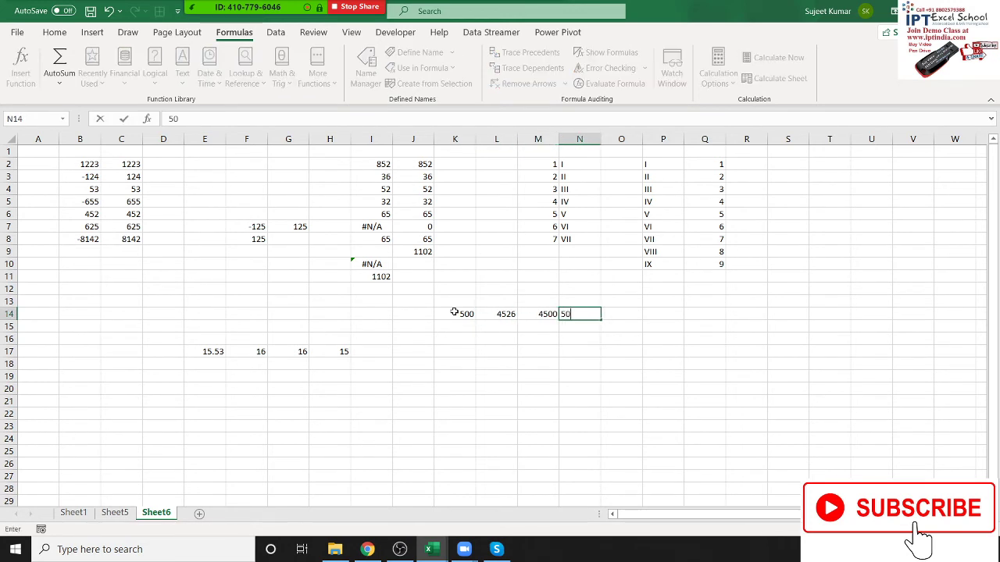
{"action": "type", "text": "00"}
{"action": "key", "text": "Return"}
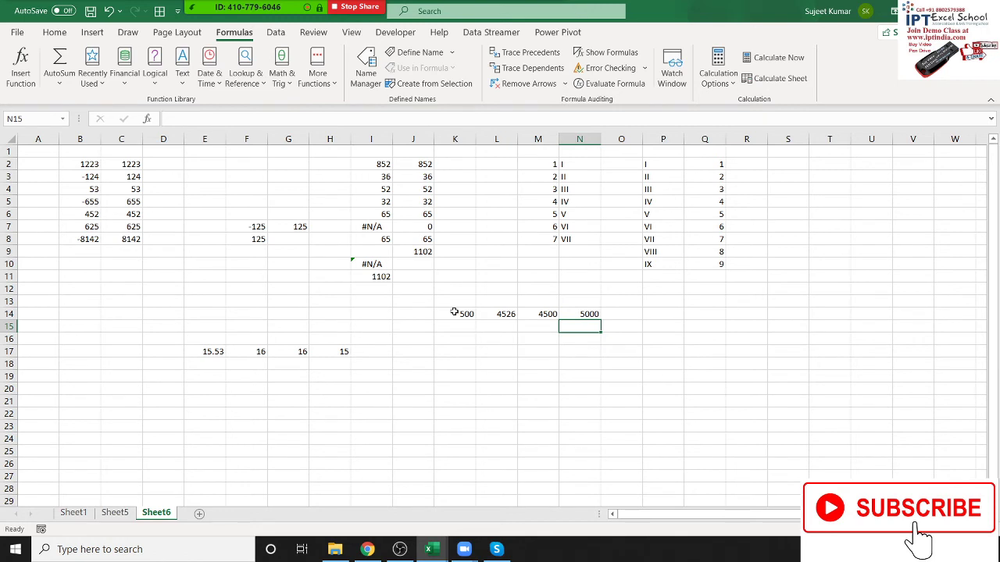
{"action": "key", "text": "Up"}
{"action": "key", "text": "Left"}
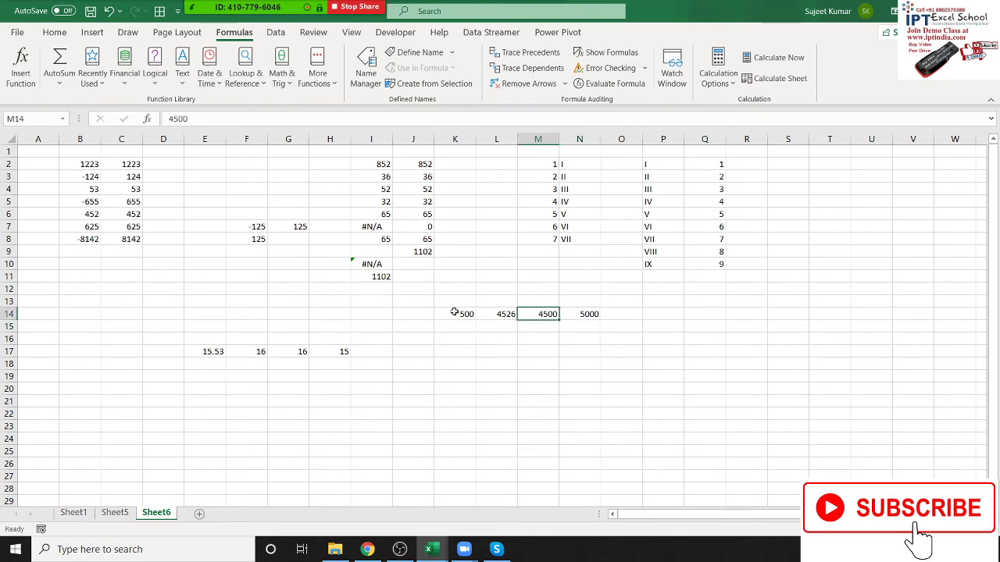
{"action": "key", "text": "Left"}
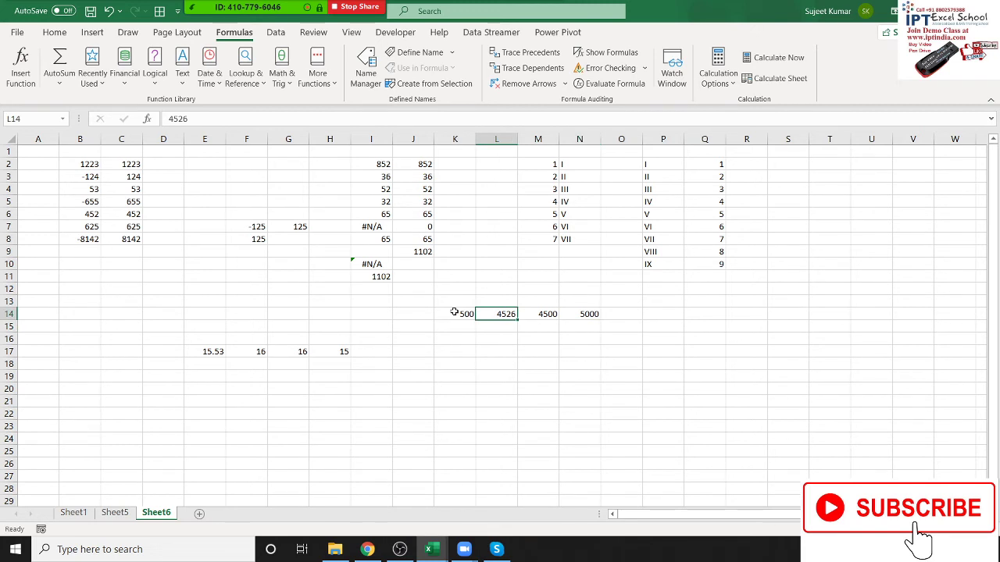
{"action": "key", "text": "Down"}
- Enter =CEILING(L14,K14) in L15 to round L14 up to a multiple of 500
{"action": "type", "text": "="}
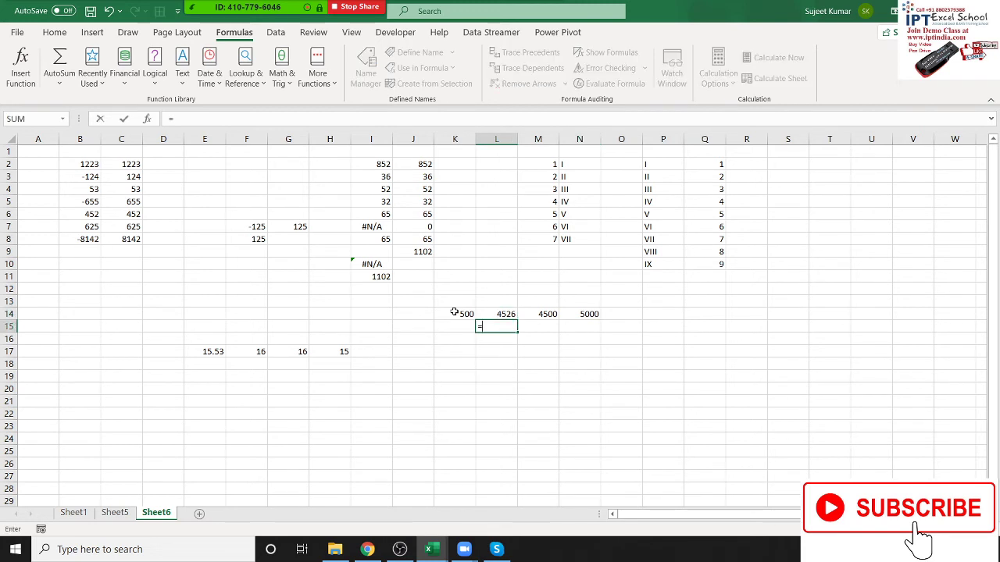
{"action": "type", "text": "flo"}
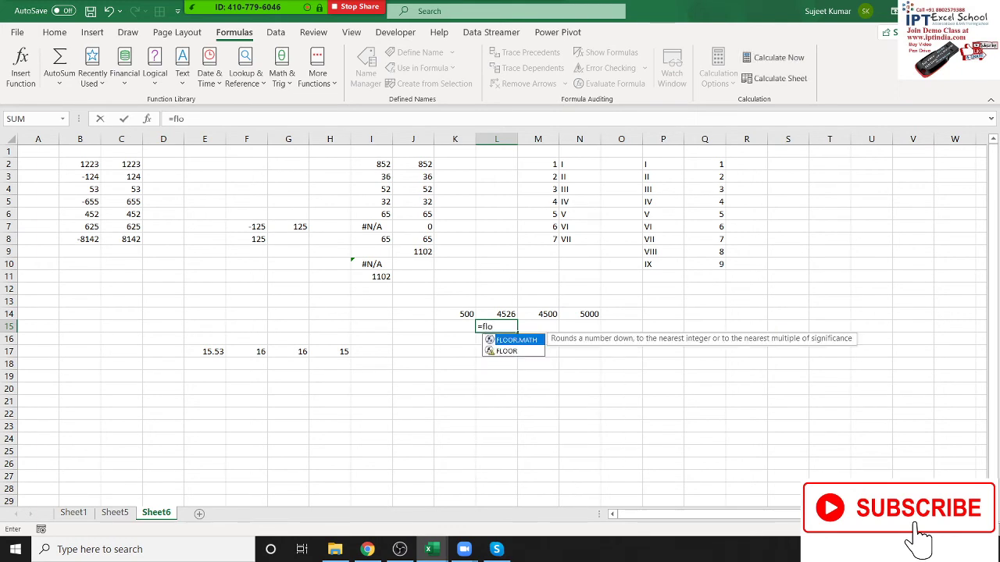
{"action": "key", "text": "BackSpace"}
{"action": "key", "text": "BackSpace"}
{"action": "key", "text": "BackSpace"}
{"action": "type", "text": "ce"}
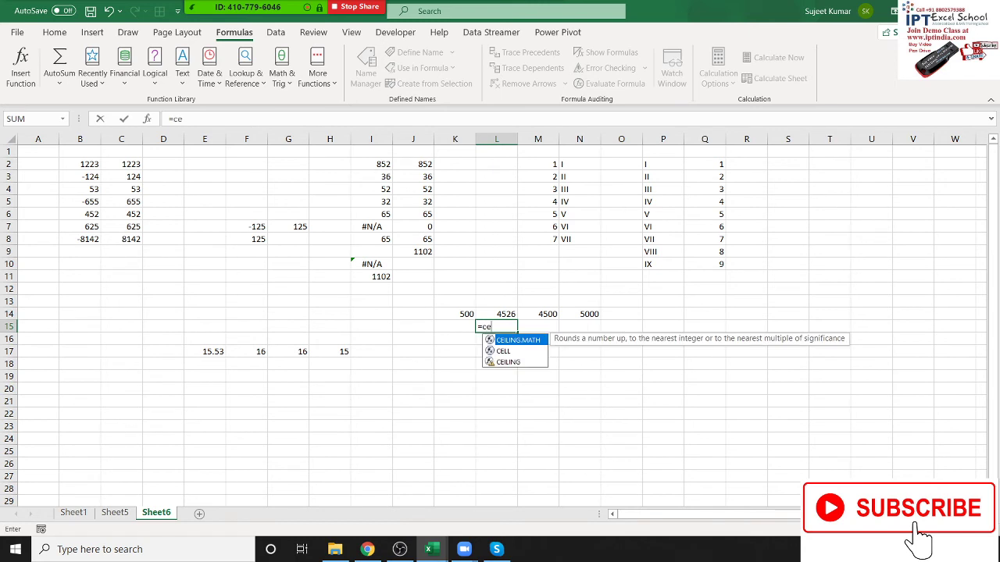
{"action": "key", "text": "Down"}
{"action": "key", "text": "Down"}
{"action": "key", "text": "Tab"}
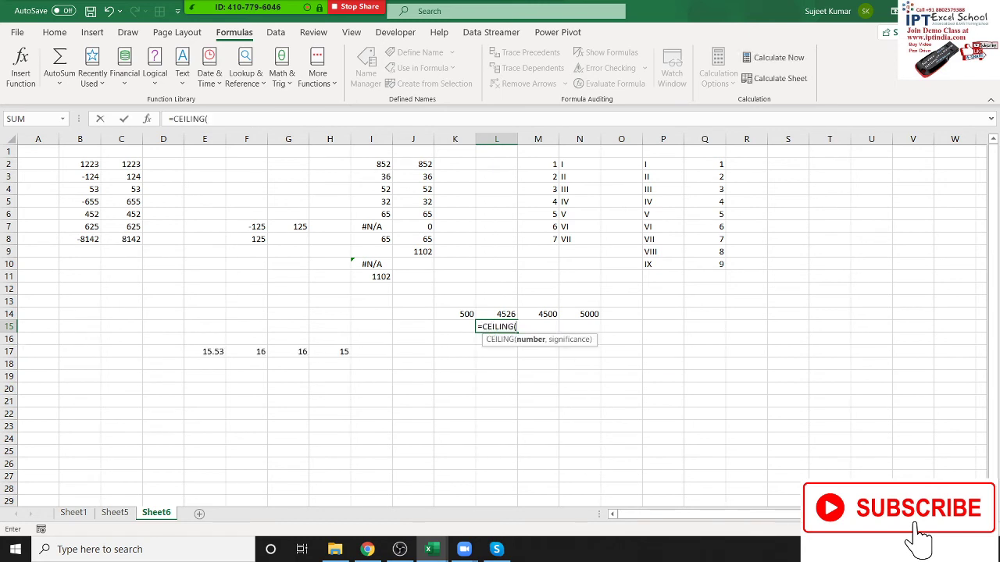
{"action": "key", "text": "Left"}
{"action": "key", "text": "Up"}
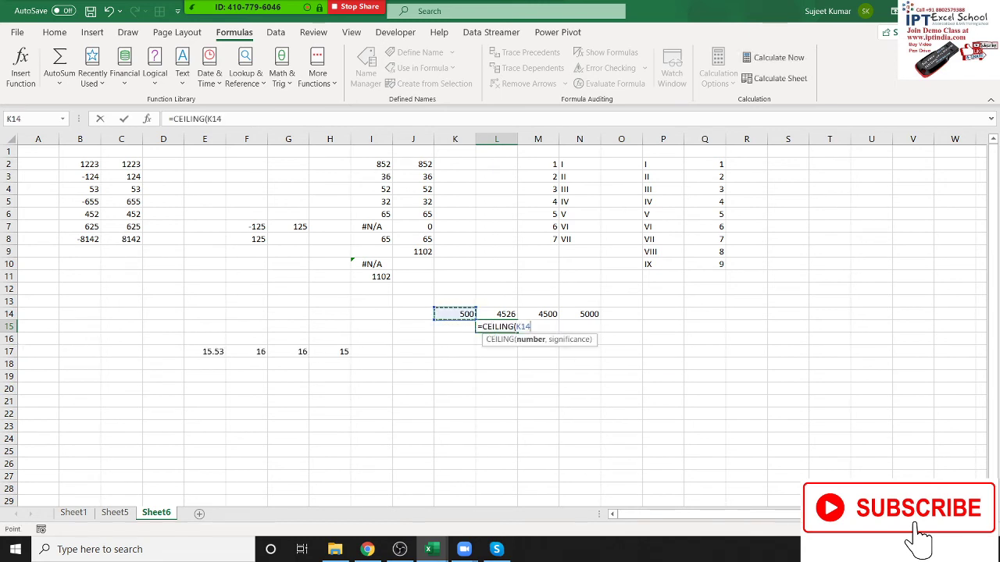
{"action": "type", "text": ","}
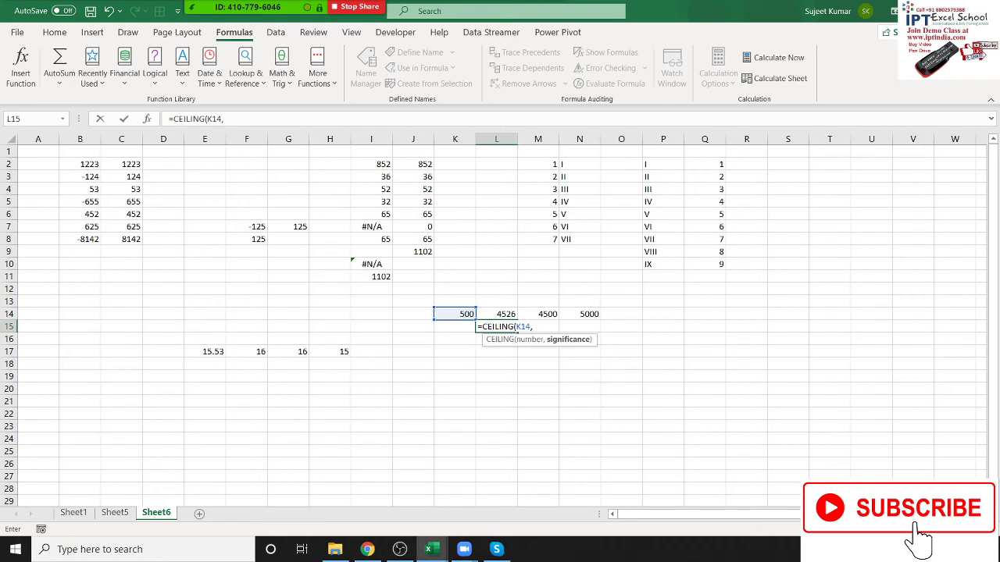
{"action": "key", "text": "BackSpace"}
{"action": "key", "text": "BackSpace"}
{"action": "key", "text": "BackSpace"}
{"action": "key", "text": "BackSpace"}
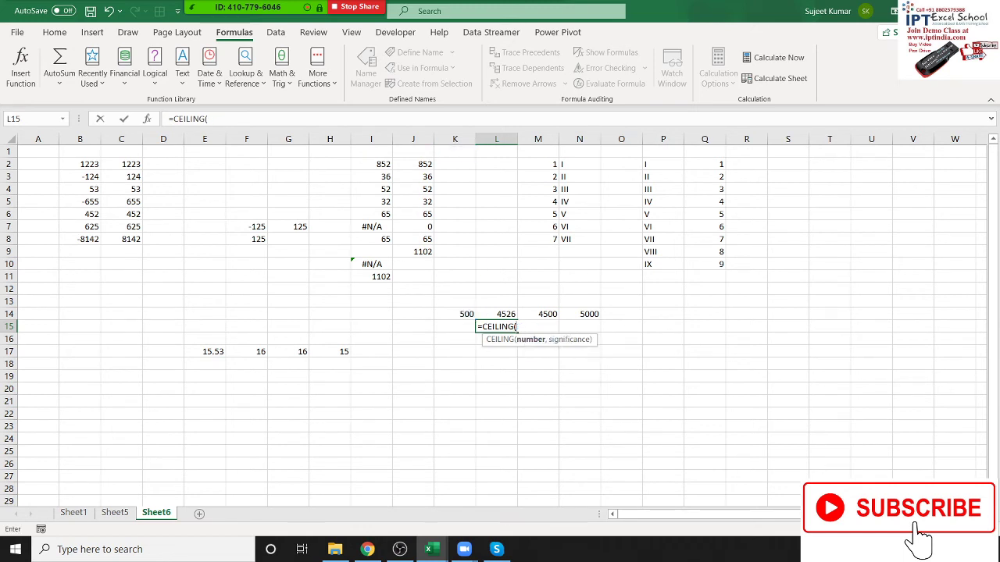
{"action": "left_click", "coordinate": [511, 314]}
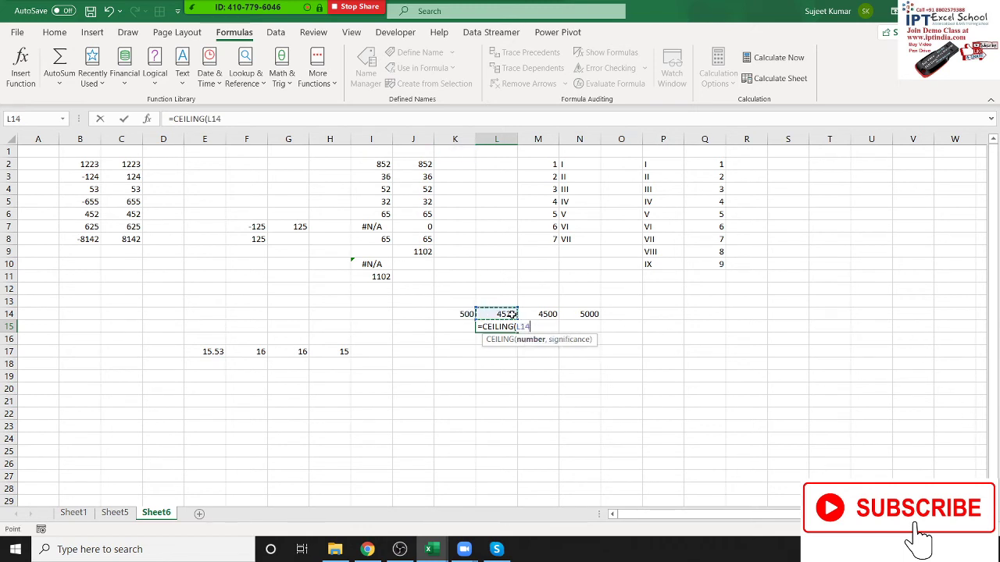
{"action": "type", "text": ","}
{"action": "left_click", "coordinate": [460, 310]}
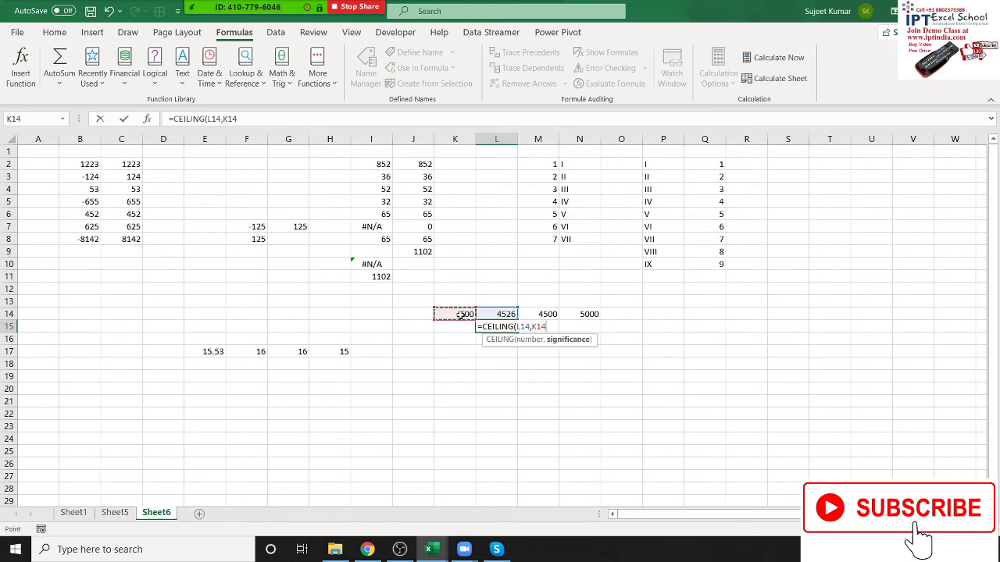
{"action": "key", "text": "Return"}
{"action": "key", "text": "Up"}
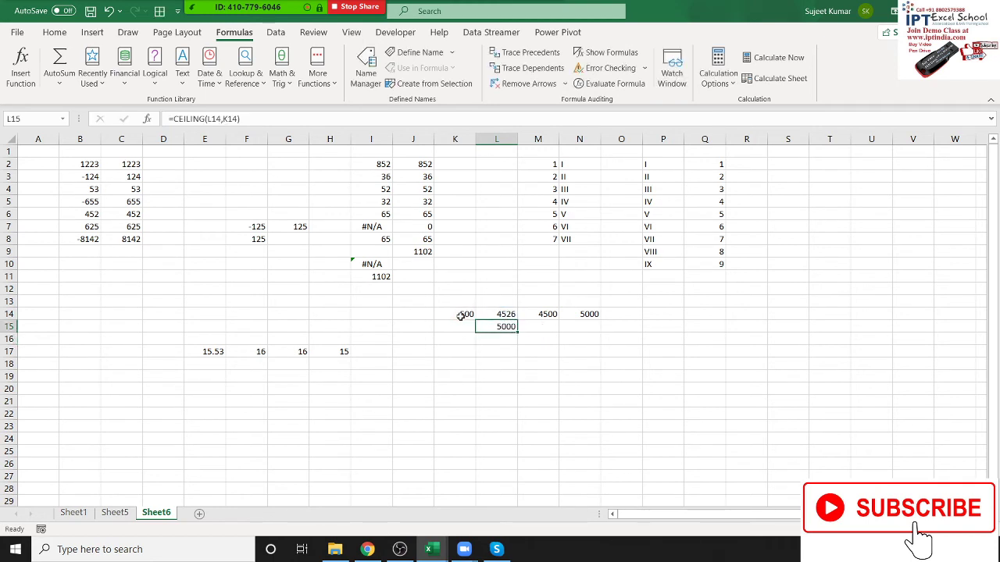
{"action": "key", "text": "Up"}
{"action": "type", "text": "4512341513"}
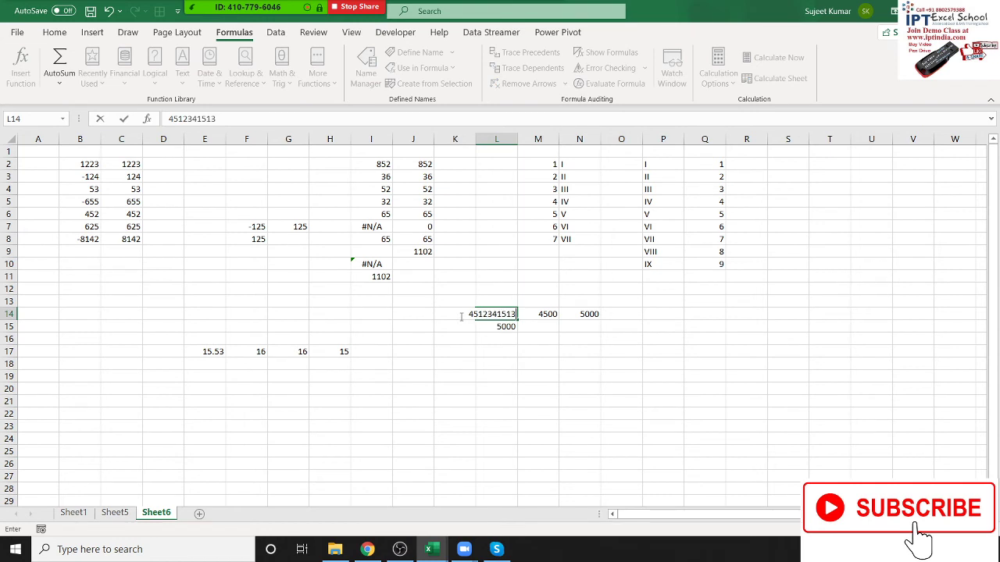
{"action": "key", "text": "Return"}
{"action": "key", "text": "Up"}
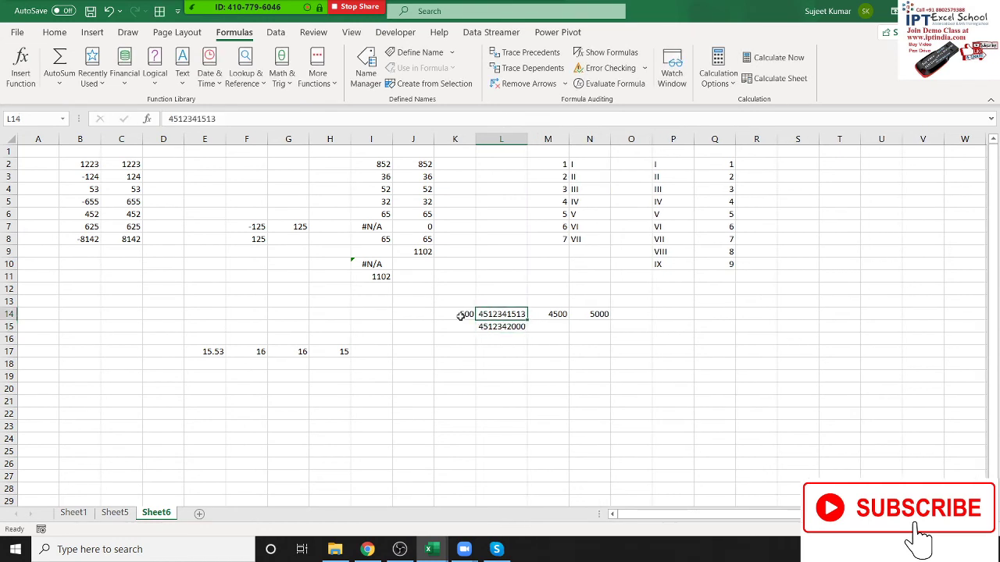
{"action": "type", "text": "43566"}
{"action": "key", "text": "Return"}
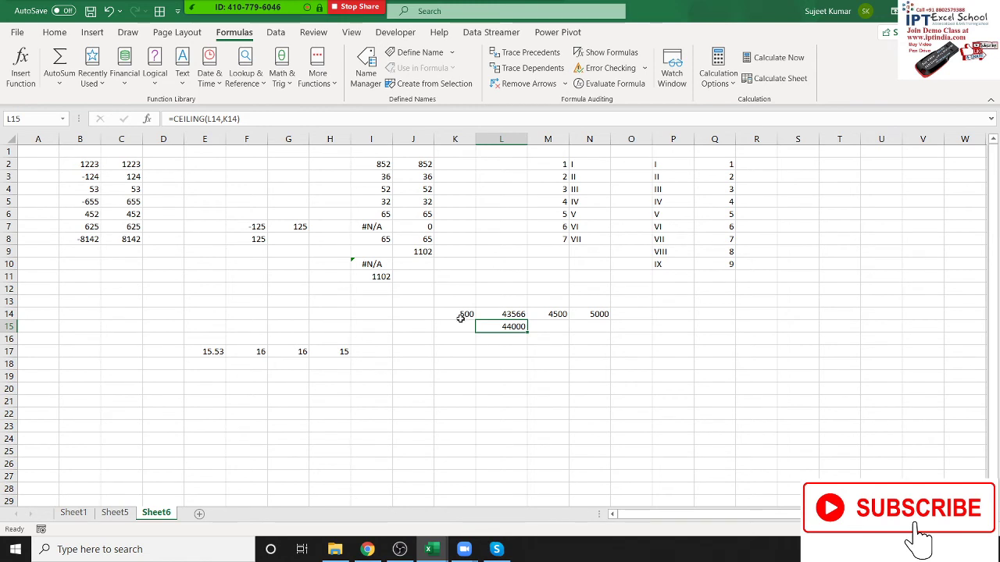
{"action": "left_click", "coordinate": [402, 348]}
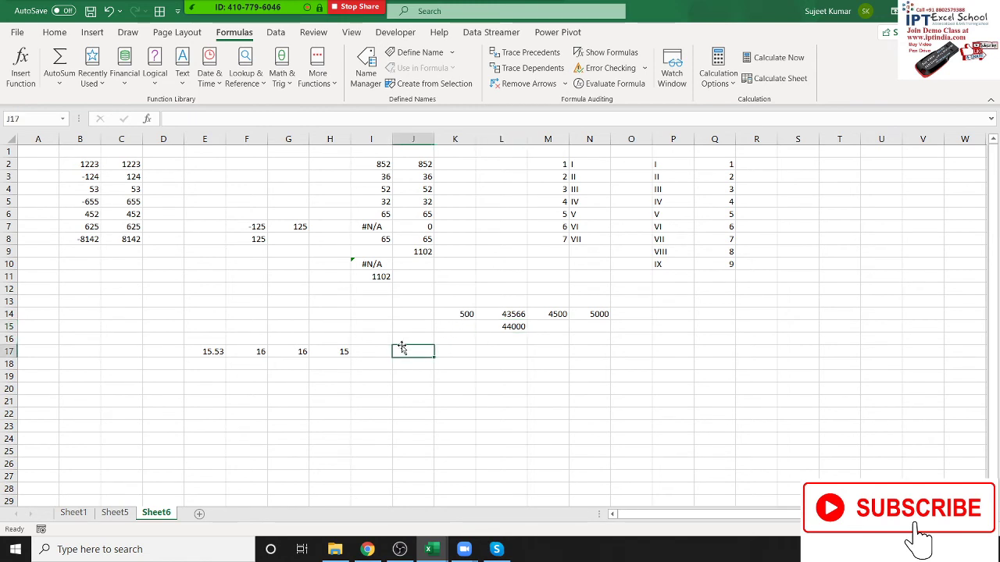
- Enter trial values 1, 59 and 60 across J17:L17
{"action": "type", "text": "1"}
{"action": "key", "text": "Tab"}
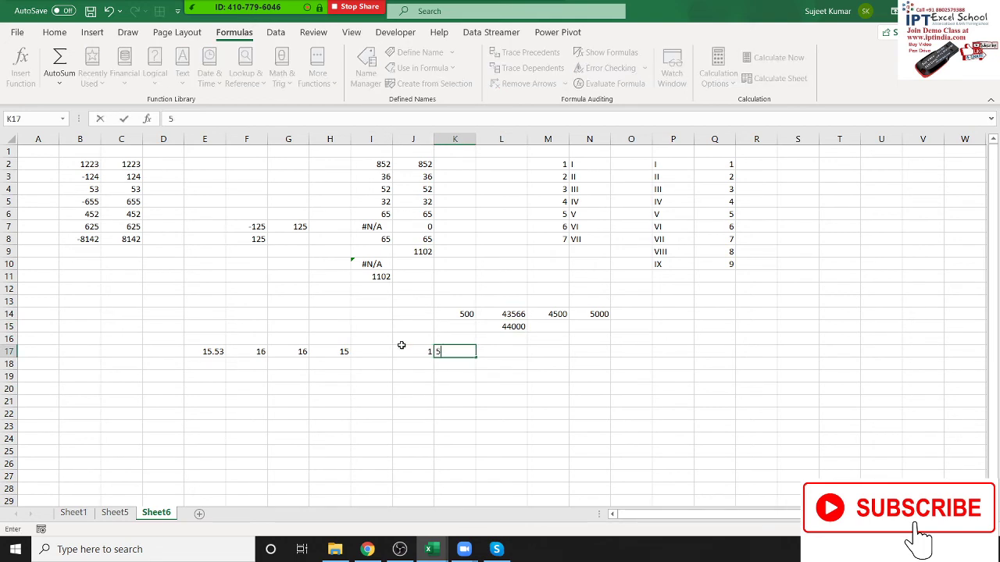
{"action": "type", "text": "59"}
{"action": "key", "text": "Tab"}
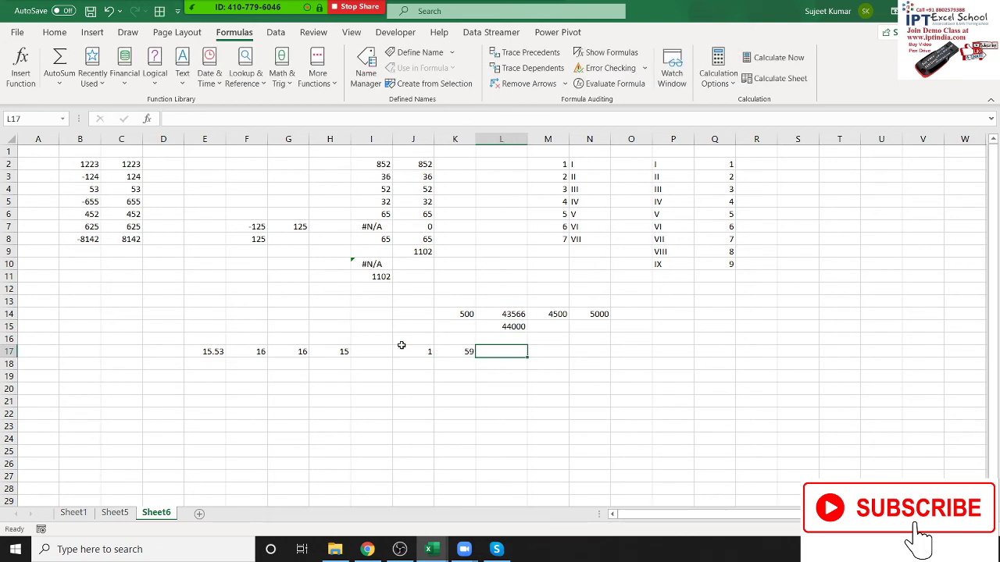
{"action": "type", "text": "60"}
{"action": "key", "text": "Return"}
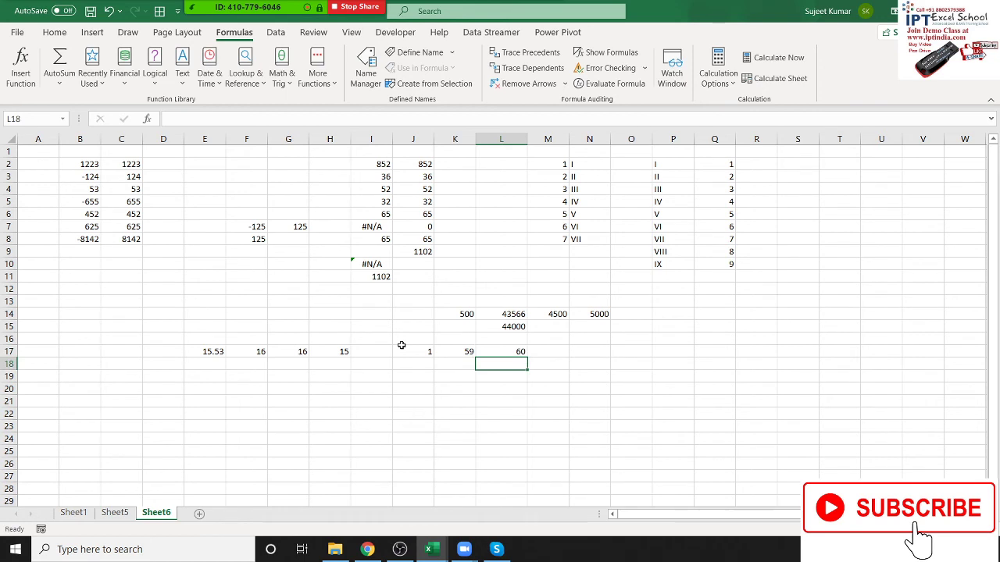
{"action": "key", "text": "Left"}
{"action": "key", "text": "Up"}
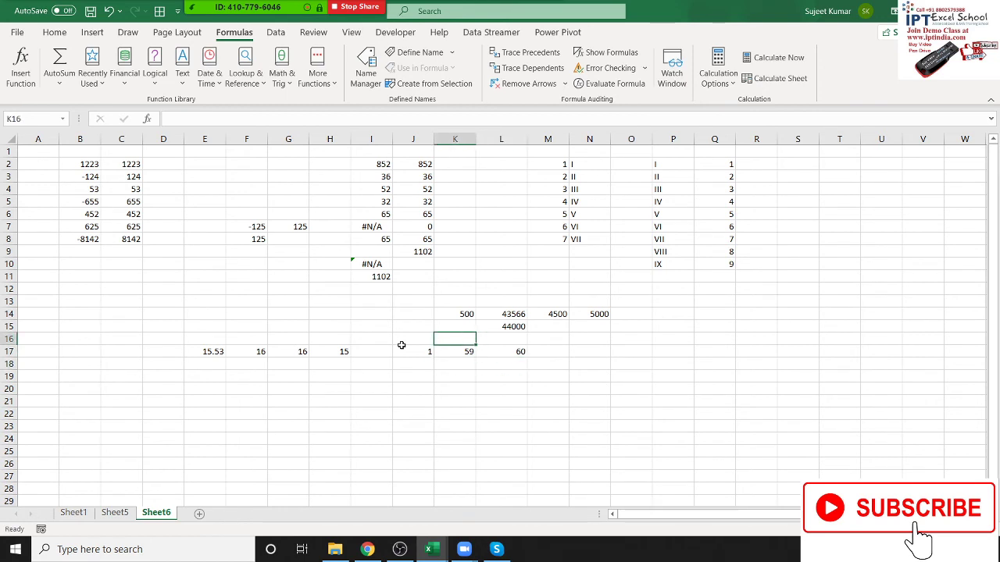
- Put 63 in K17 and clear the stray 1, 120 and 60 from J17, K18 and L17
{"action": "left_click", "coordinate": [401, 346]}
{"action": "left_click_drag", "start_coordinate": [397, 347], "coordinate": [402, 348]}
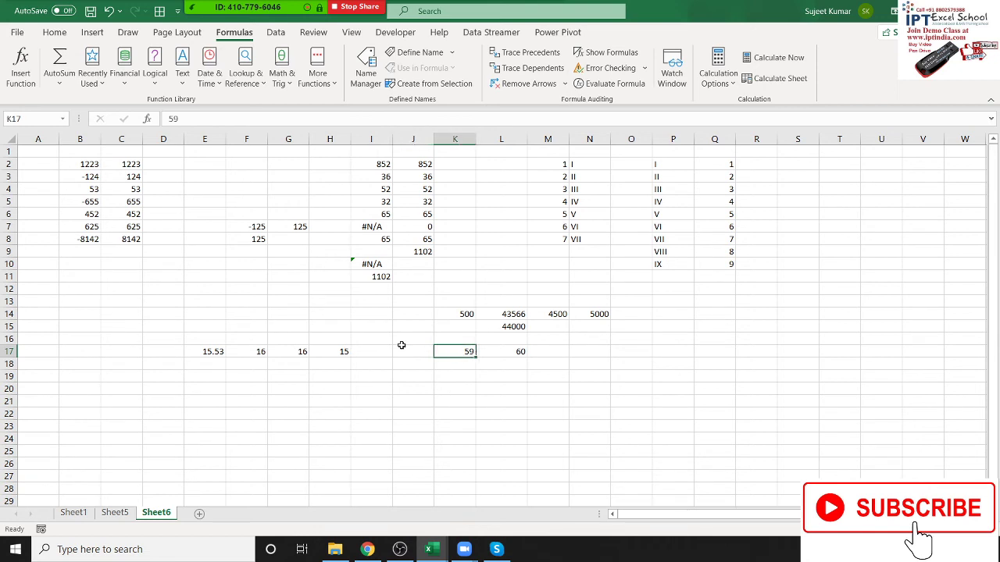
{"action": "type", "text": "63"}
{"action": "key", "text": "Return"}
{"action": "type", "text": "1"}
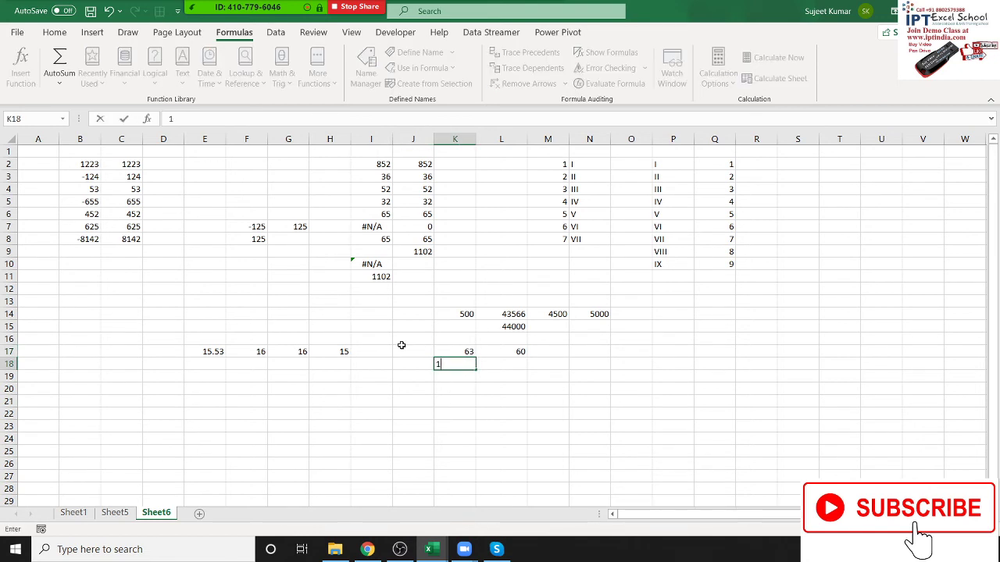
{"action": "type", "text": "20"}
{"action": "key", "text": "Return"}
{"action": "key", "text": "Up"}
{"action": "key", "text": "Delete"}
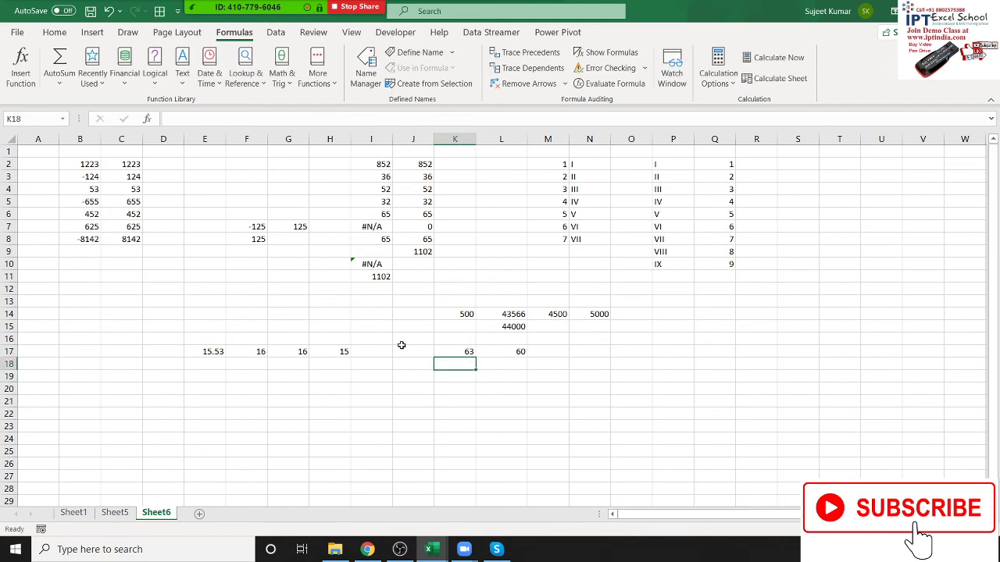
{"action": "key", "text": "Right"}
{"action": "key", "text": "Up"}
{"action": "key", "text": "Delete"}
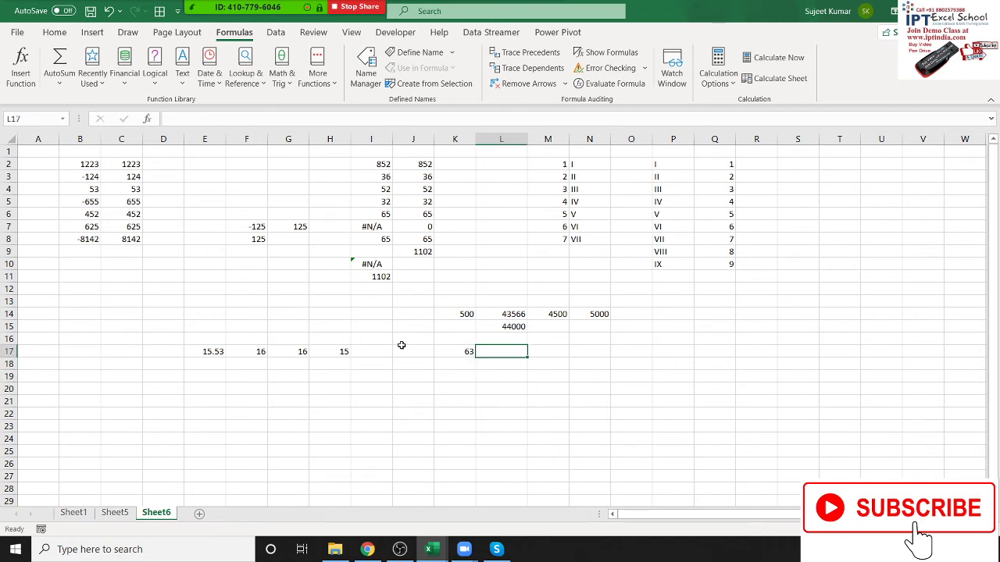
- Enter =CEILING(K17,60) in L17 so 63 rounds up to 120
{"action": "type", "text": "=cel"}
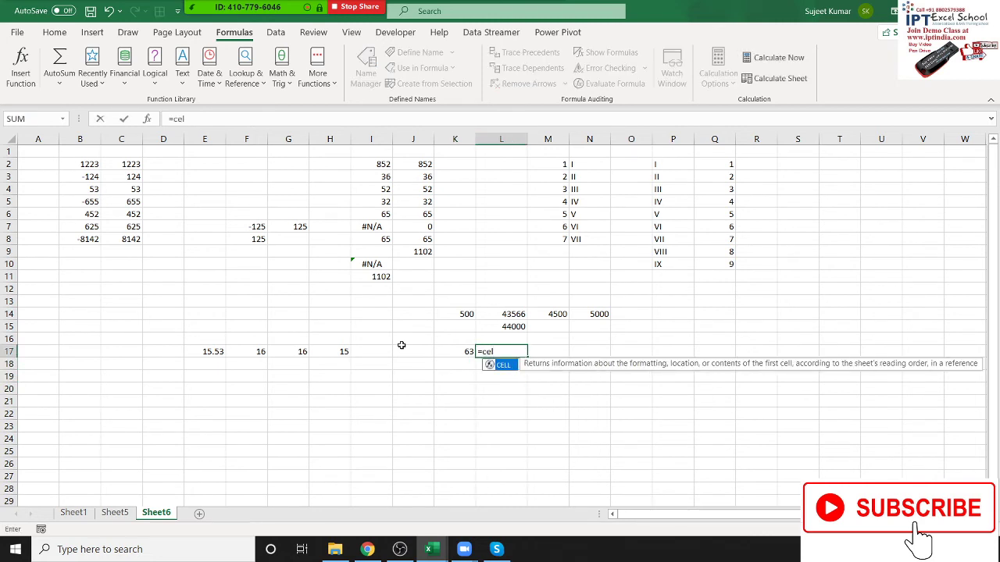
{"action": "key", "text": "BackSpace"}
{"action": "key", "text": "Down"}
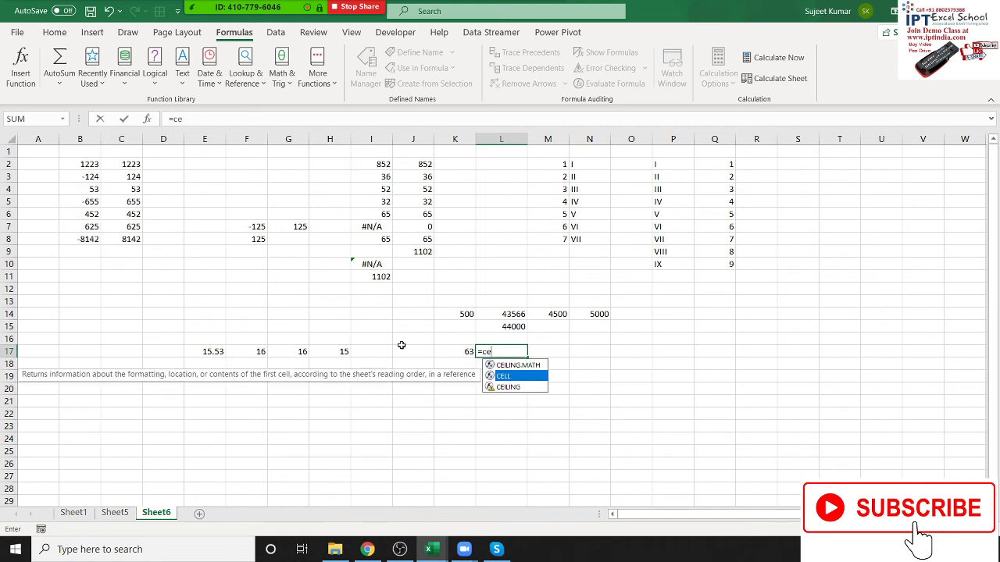
{"action": "key", "text": "Down"}
{"action": "key", "text": "Tab"}
{"action": "key", "text": "Left"}
{"action": "type", "text": ","}
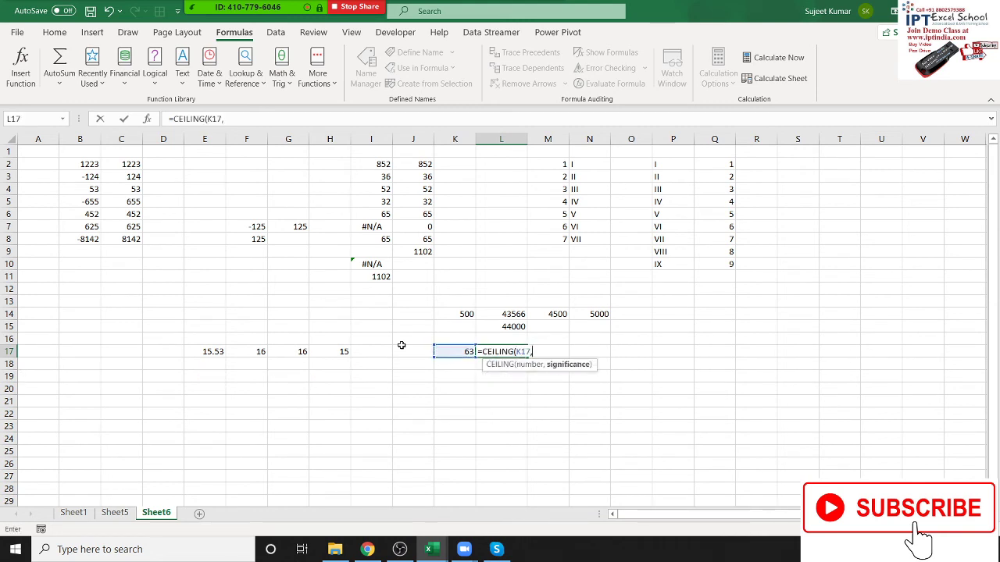
{"action": "type", "text": "60"}
{"action": "key", "text": "Return"}
{"action": "key", "text": "Up"}
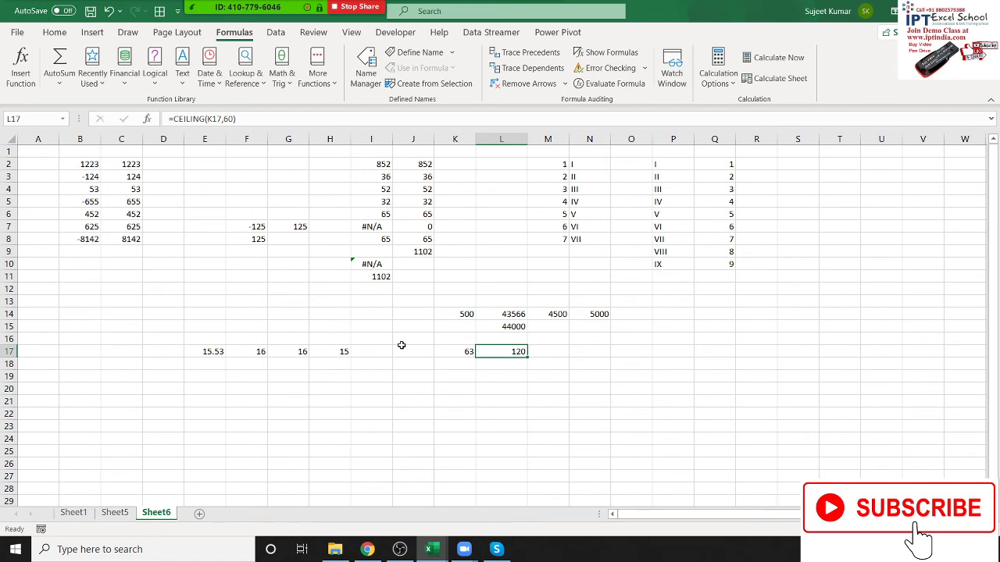
- Settle on M15, the empty cell beside the CEILING result in L15
{"action": "key", "text": "Up"}
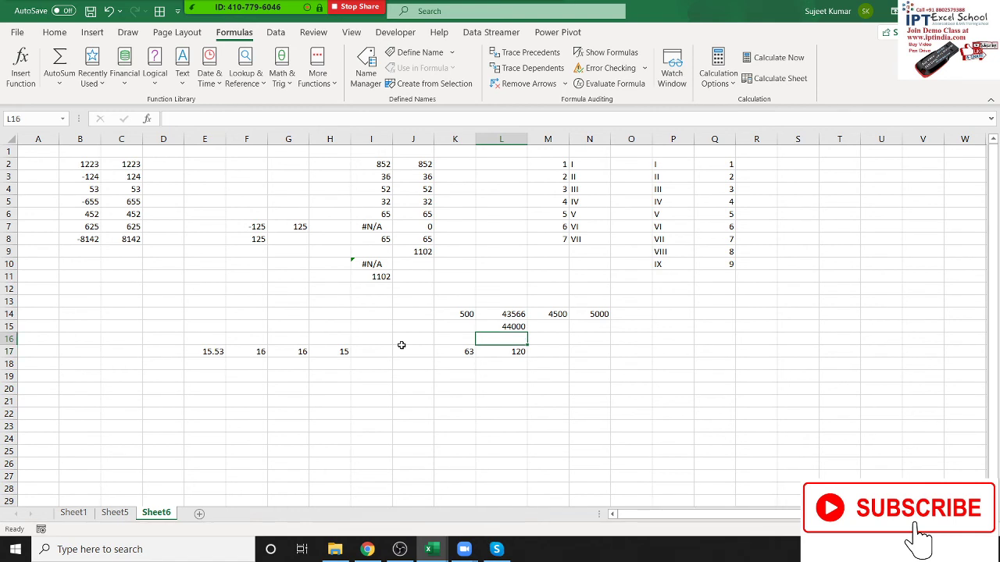
{"action": "key", "text": "Down"}
{"action": "key", "text": "Up"}
{"action": "key", "text": "Up"}
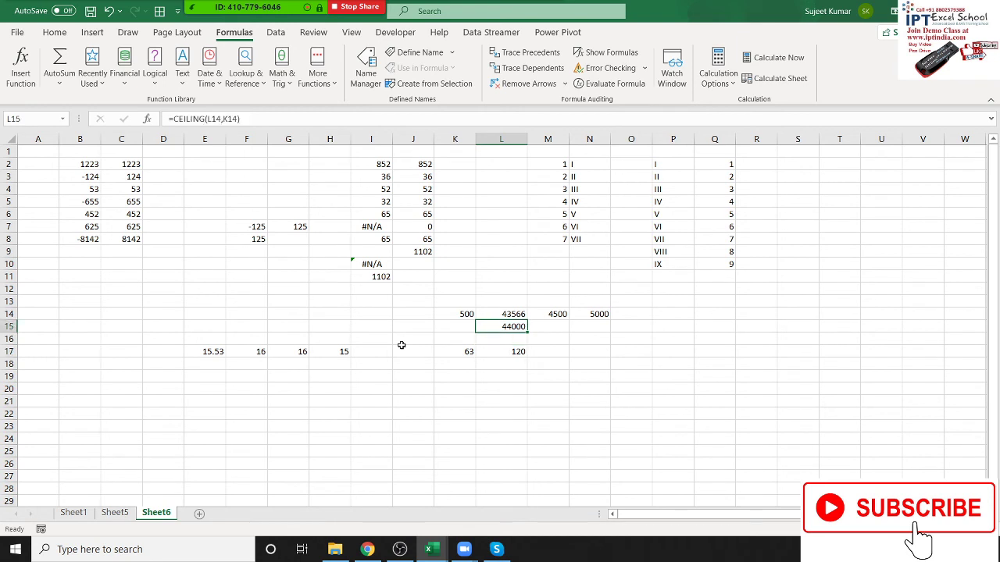
{"action": "key", "text": "Right"}
{"action": "type", "text": "="}
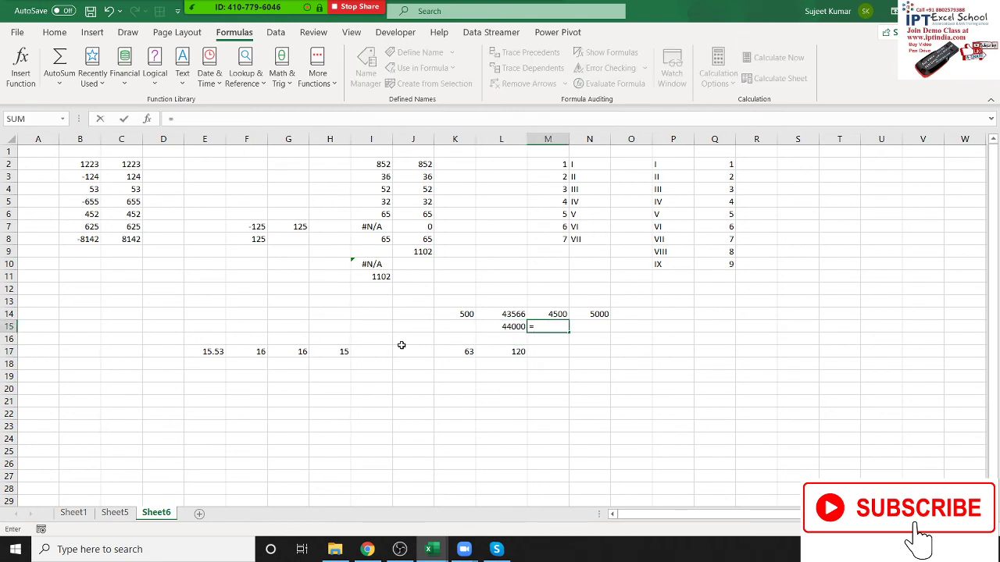
{"action": "key", "text": "Escape"}
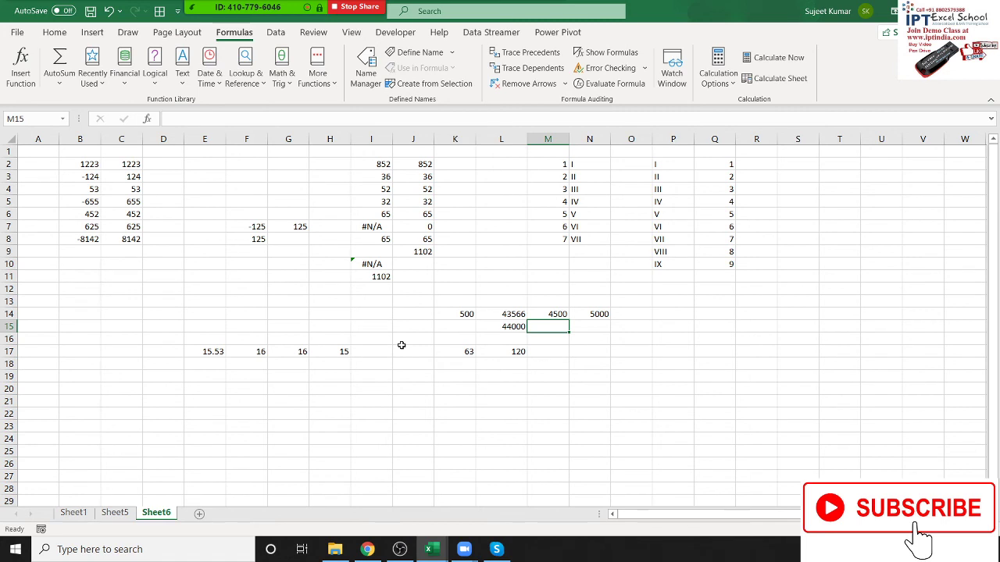
- Enter =FLOOR(L14,K14) in M15, rounding 43566 down to 43500
{"action": "type", "text": "="}
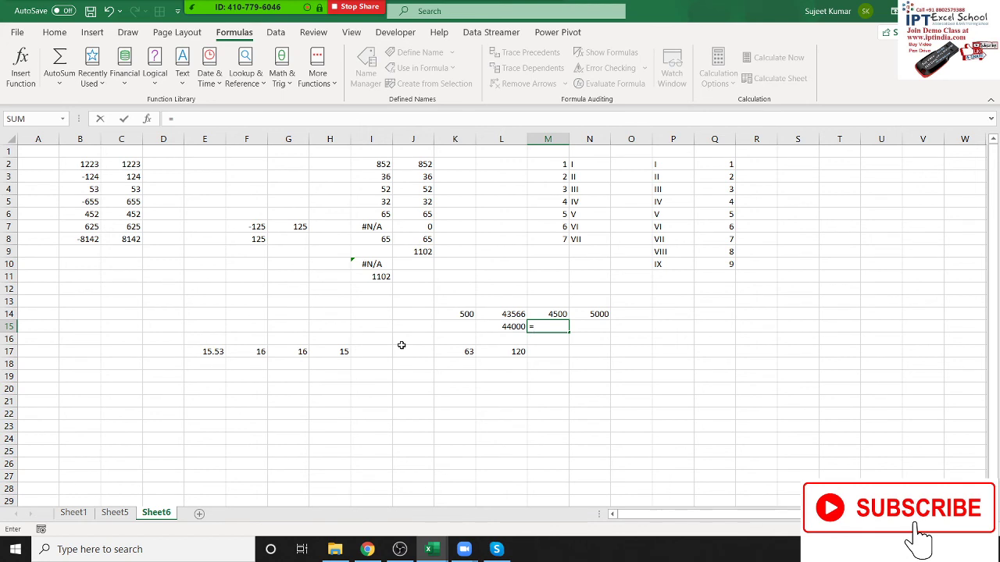
{"action": "type", "text": "flo"}
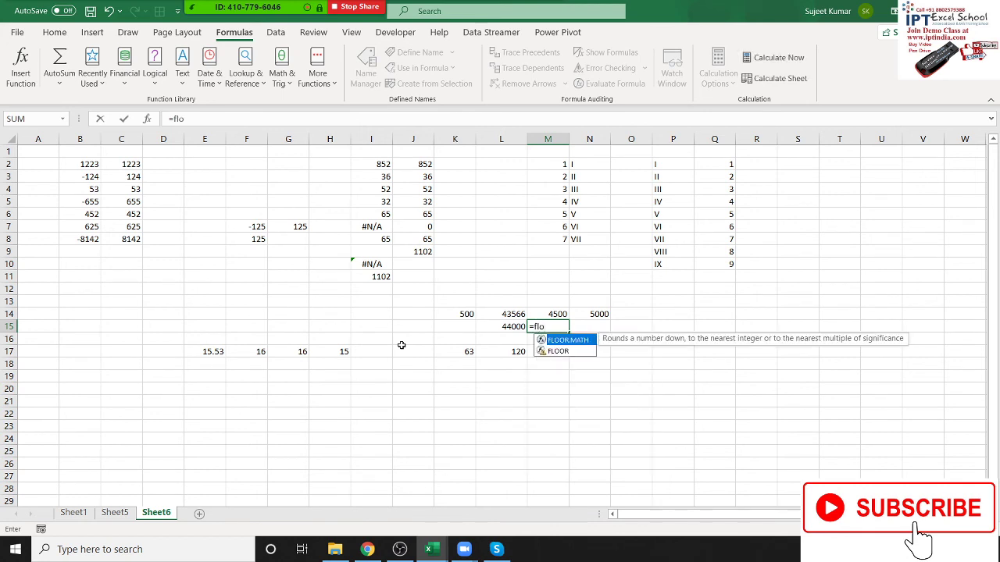
{"action": "key", "text": "Down"}
{"action": "key", "text": "Tab"}
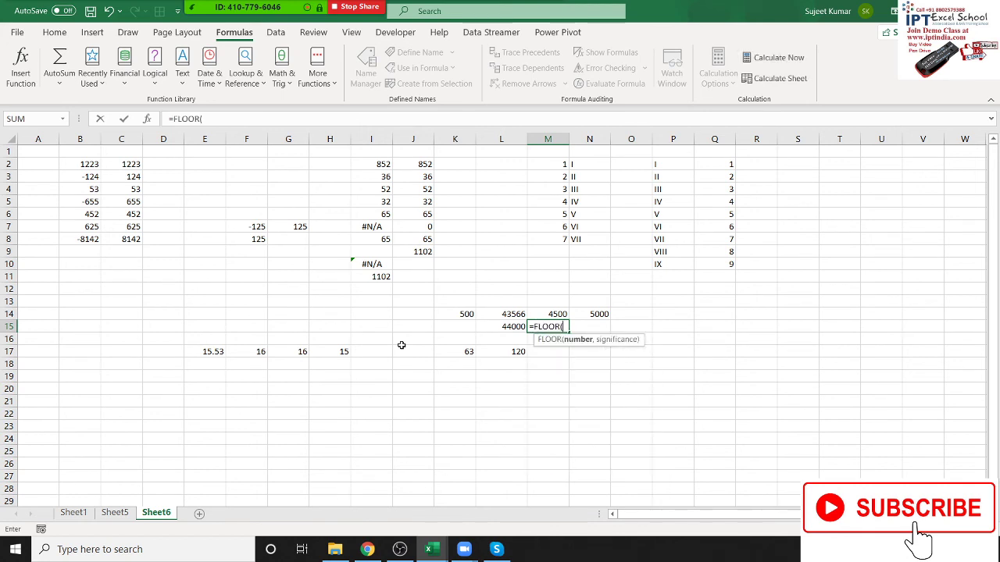
{"action": "key", "text": "Up"}
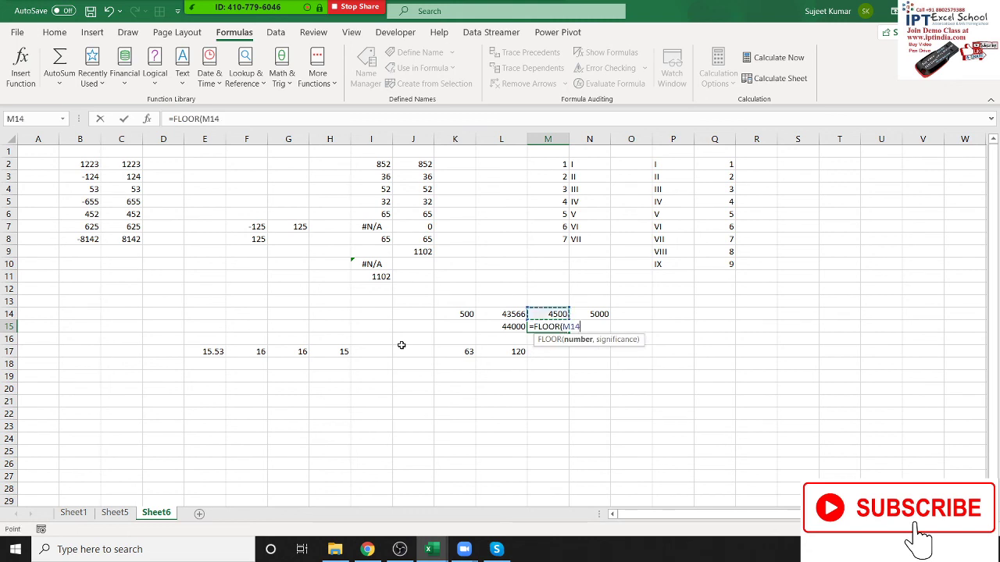
{"action": "key", "text": "Left"}
{"action": "type", "text": ","}
{"action": "key", "text": "Left"}
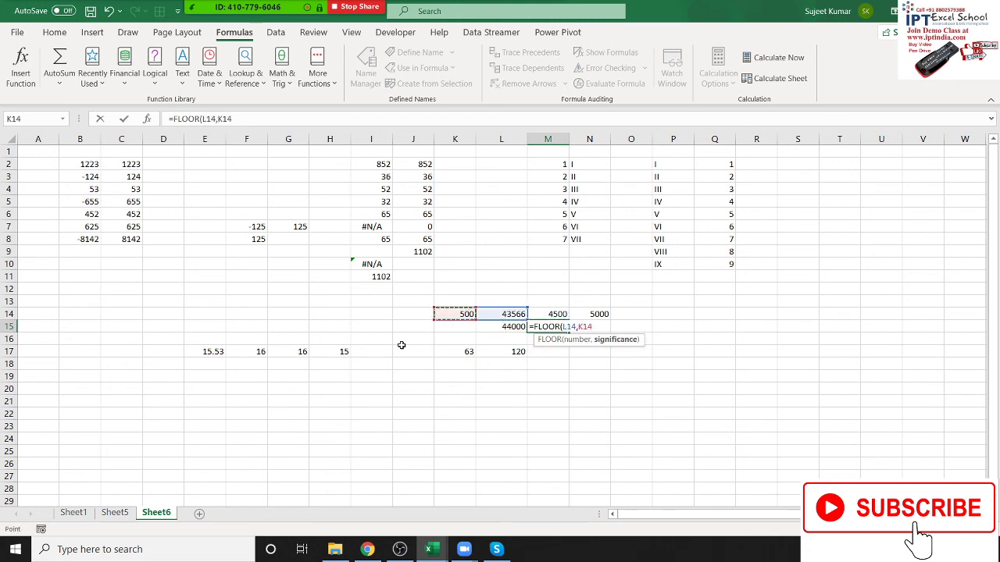
{"action": "key", "text": "Return"}
- Compare the FLOOR result in M15 with the CEILING formula in L15
{"action": "key", "text": "Up"}
{"action": "key", "text": "Left"}
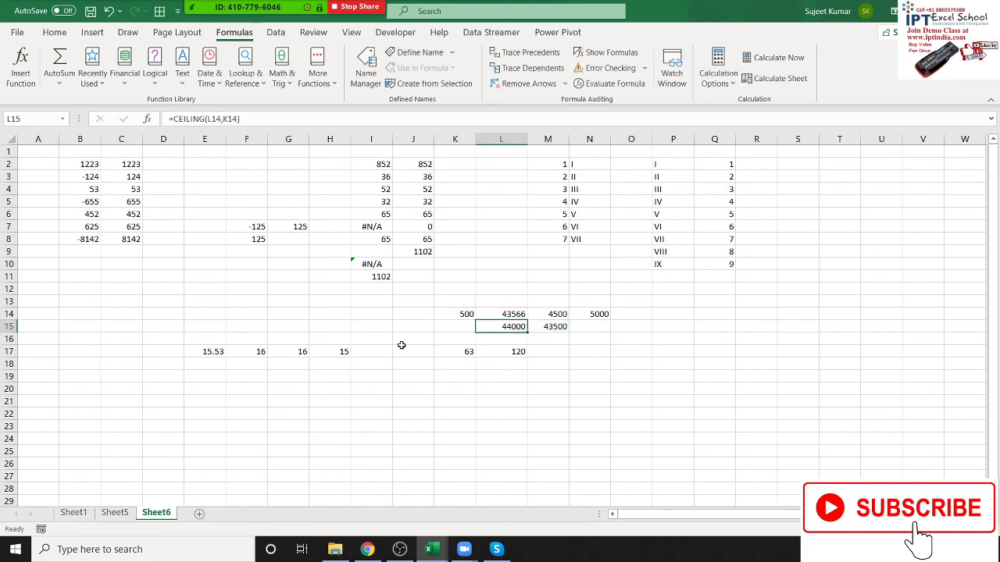
{"action": "key", "text": "Right"}
- Enter =FLOOR(K17,63) in M17, returning 63 beside the CEILING result of 120
{"action": "key", "text": "Down"}
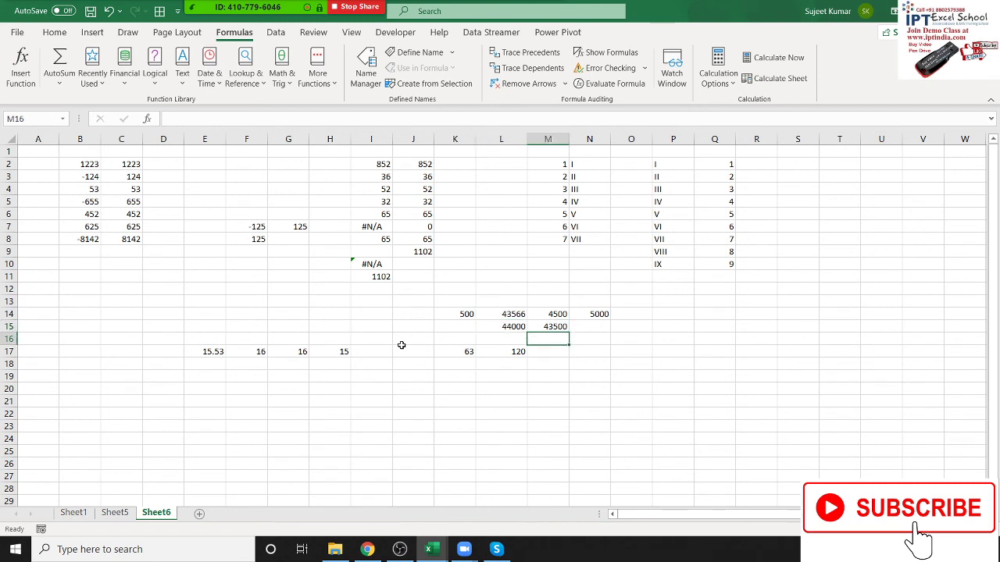
{"action": "key", "text": "Down"}
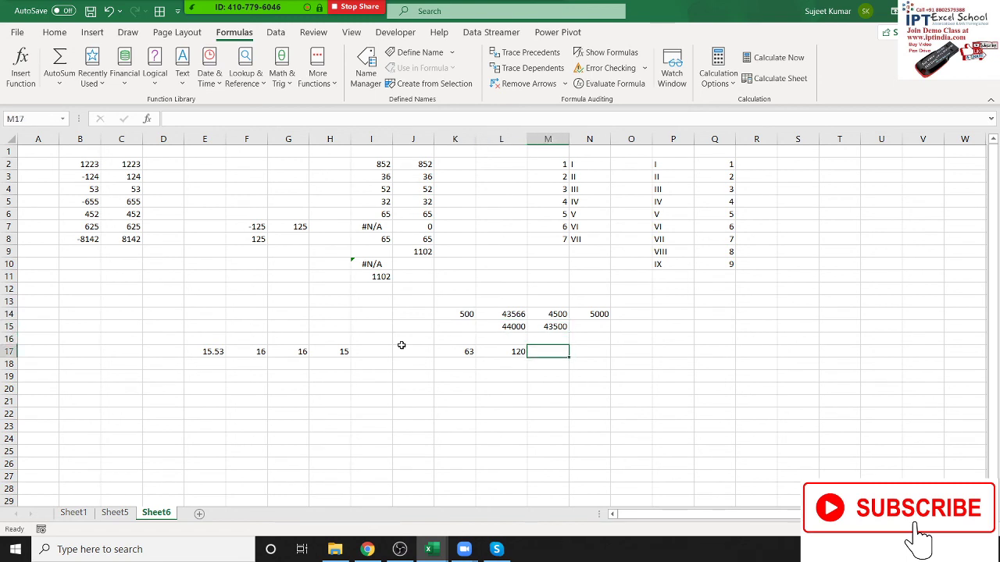
{"action": "type", "text": "=flo"}
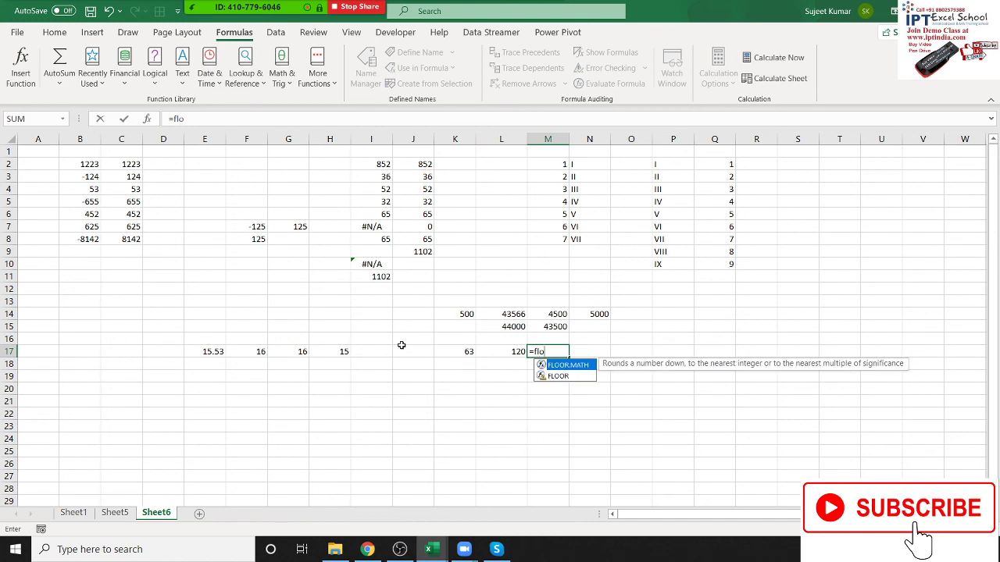
{"action": "key", "text": "Down"}
{"action": "key", "text": "Tab"}
{"action": "key", "text": "Left"}
{"action": "key", "text": "Left"}
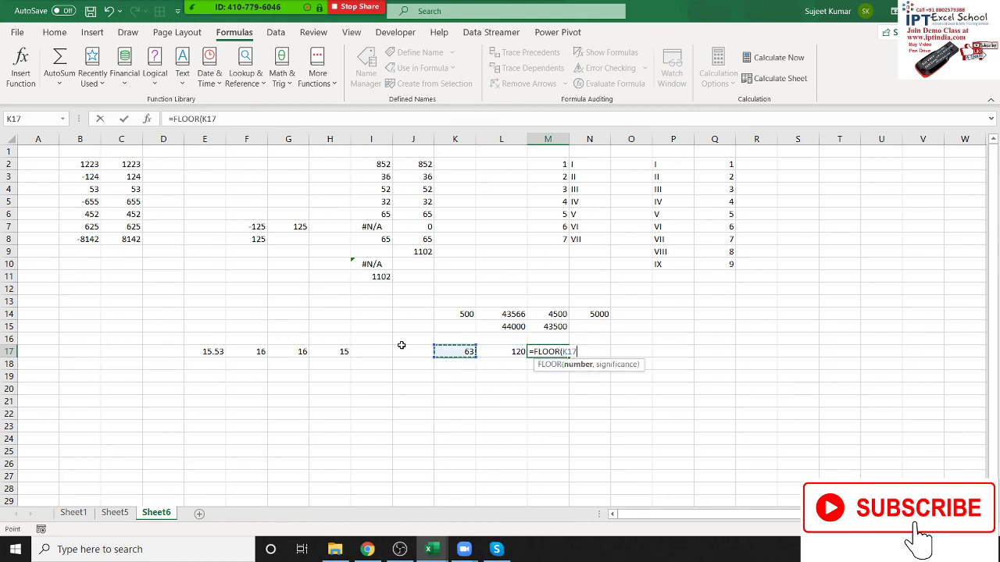
{"action": "type", "text": ","}
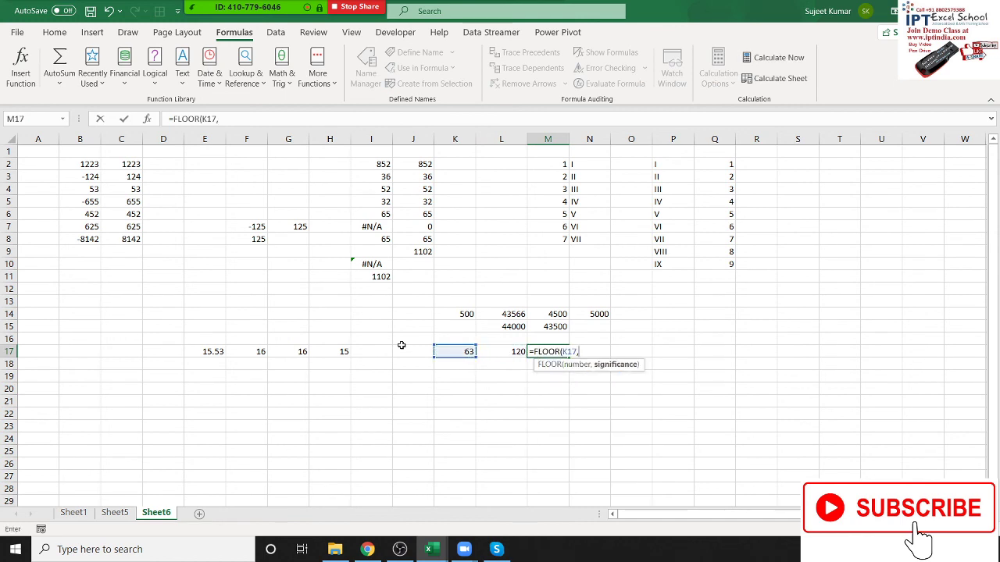
{"action": "type", "text": "63"}
{"action": "key", "text": "Return"}
{"action": "key", "text": "Up"}
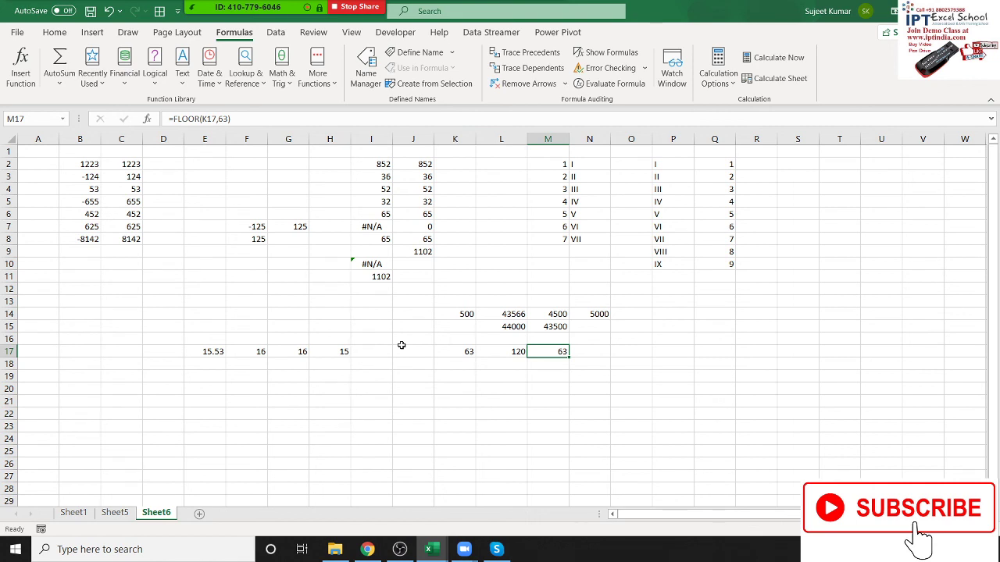
- Review the M15 FLOOR formula against 43566 in L14 and the CEILING formula in L15
{"action": "double_click", "coordinate": [556, 326]}
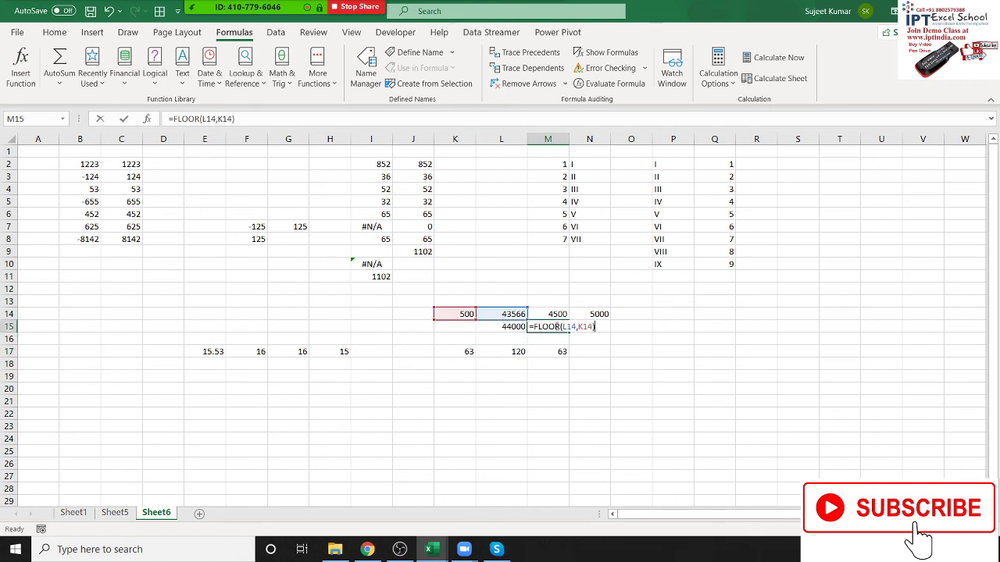
{"action": "key", "text": "Return"}
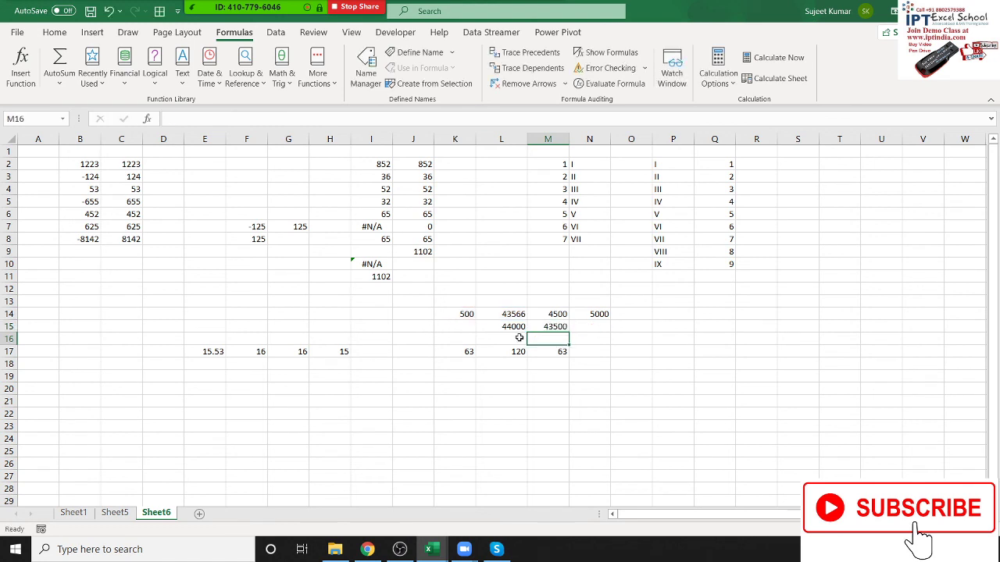
{"action": "left_click", "coordinate": [512, 316]}
{"action": "left_click", "coordinate": [554, 328]}
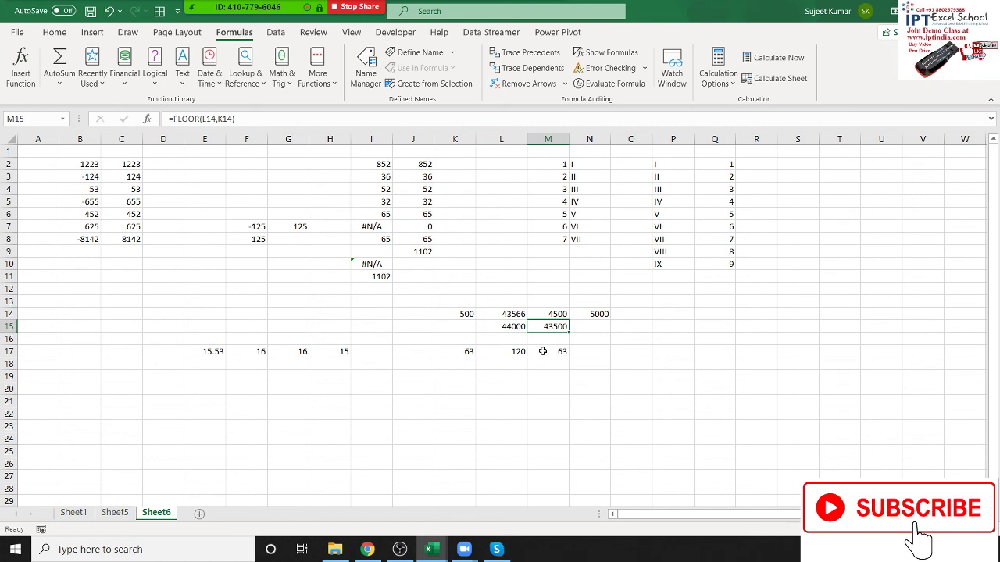
{"action": "left_click", "coordinate": [509, 328]}
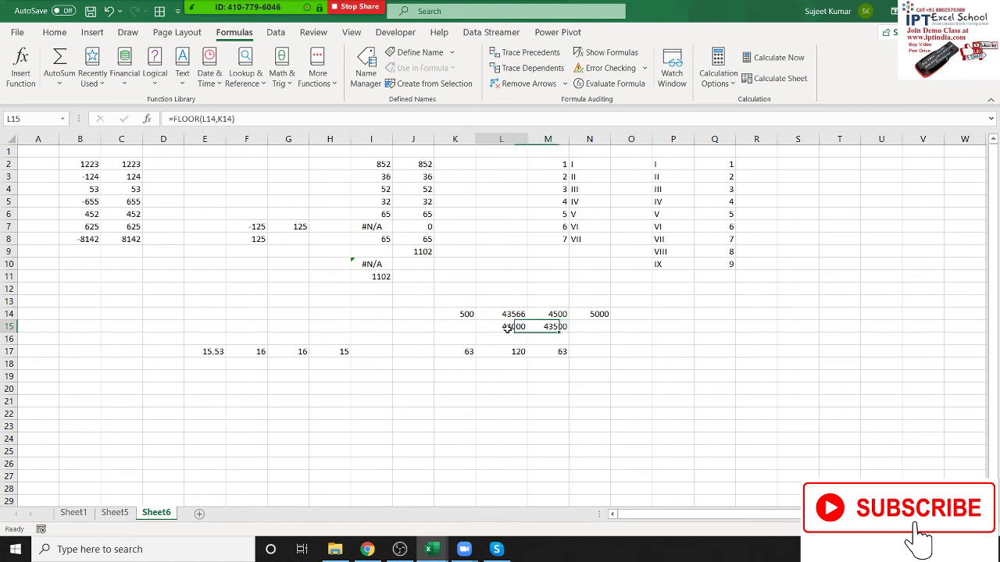
{"action": "left_click", "coordinate": [555, 328]}
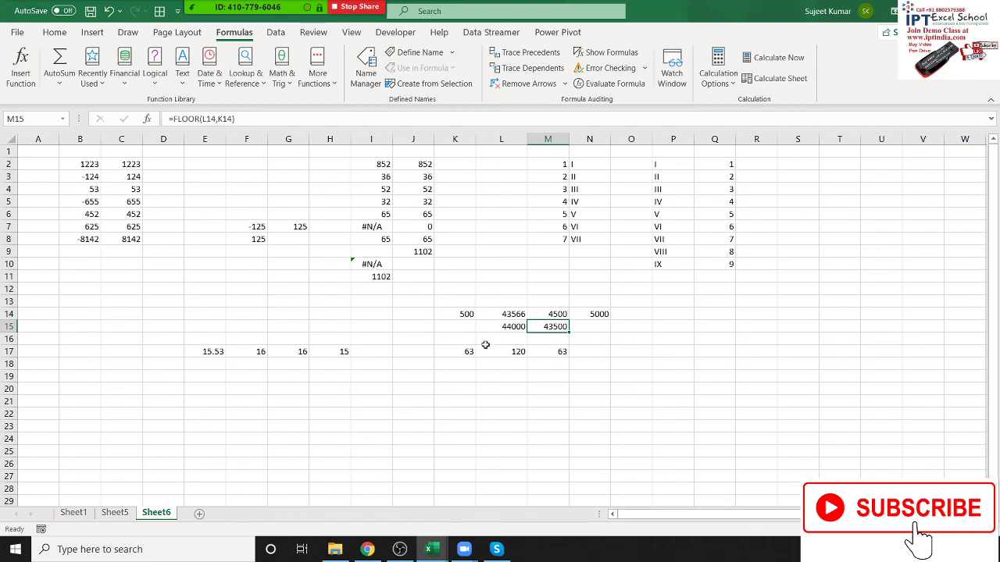
- Check the ROUNDDOWN formula in H17, select A1:U24, and minimize Excel to the desktop
{"action": "left_click", "coordinate": [286, 360]}
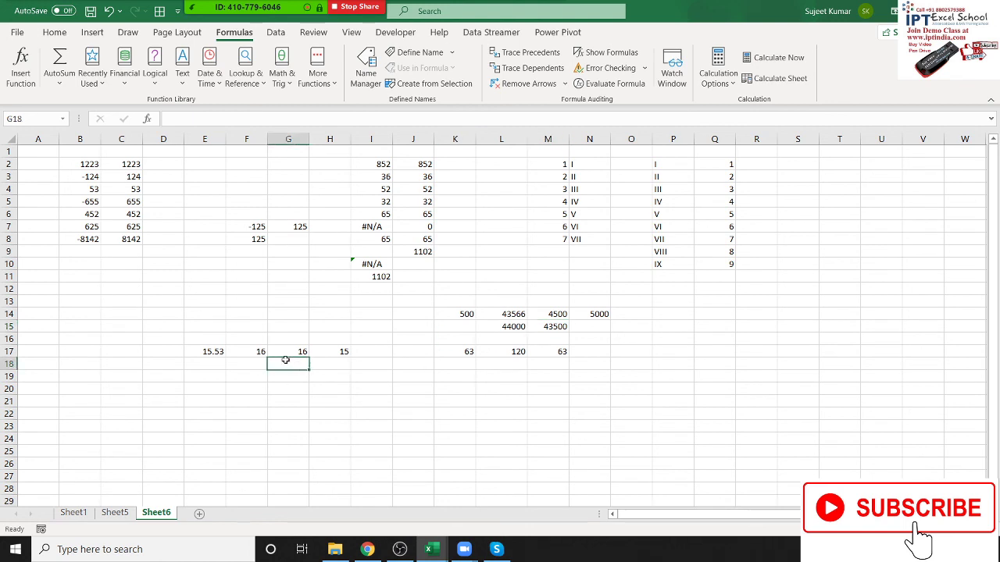
{"action": "left_click", "coordinate": [330, 351]}
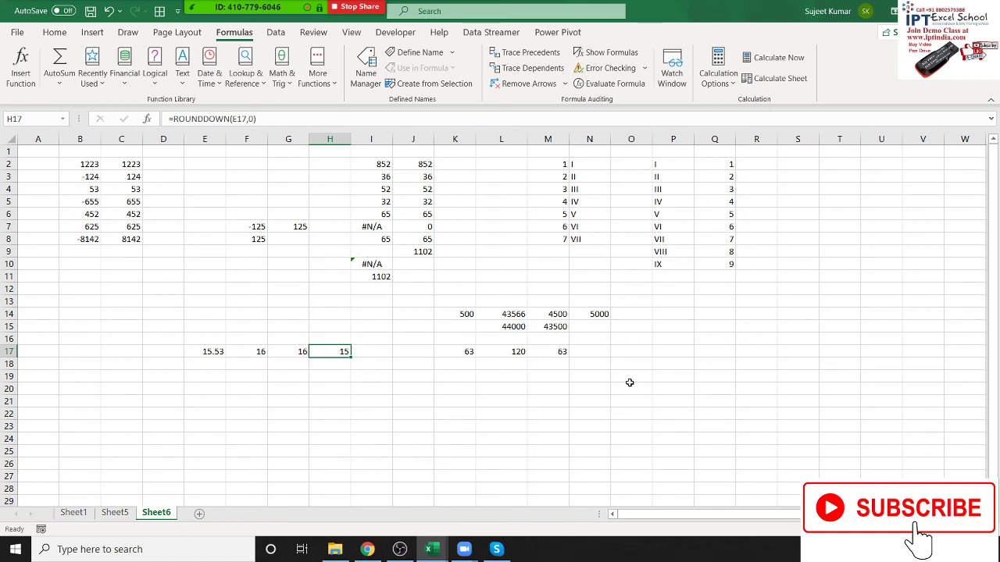
{"action": "left_click_drag", "start_coordinate": [863, 439], "coordinate": [30, 141]}
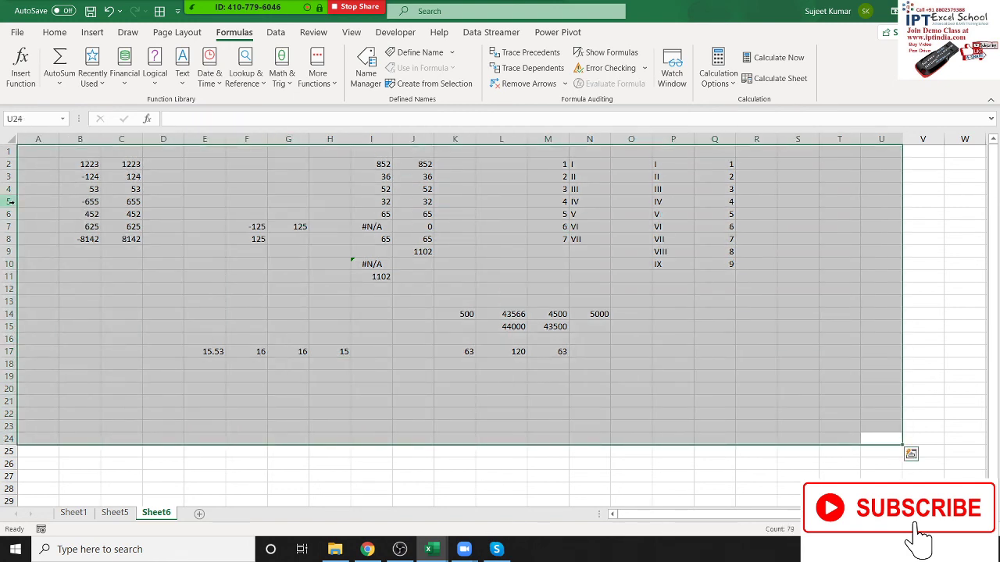
{"action": "key", "text": "super+d"}
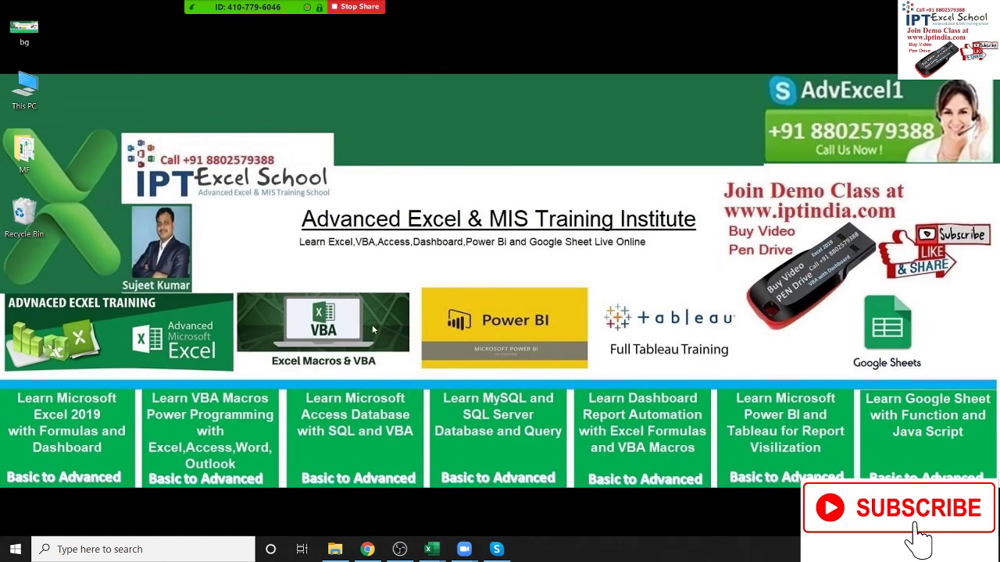